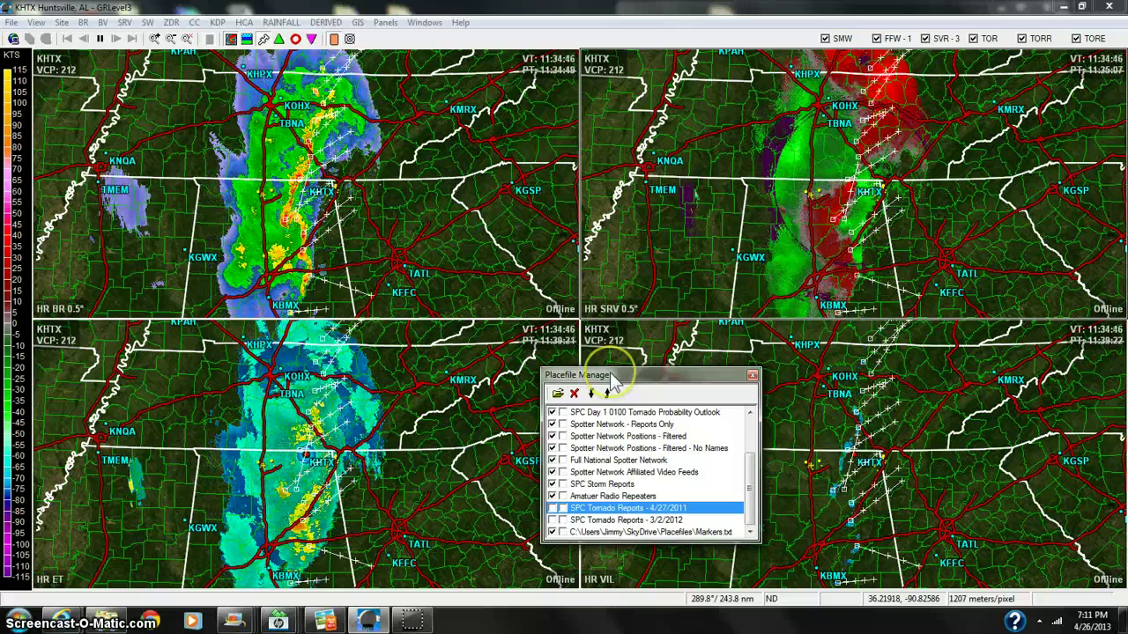
Enable the SPC Tornado Reports - 4/27/2011 placefile, close the Placefile Manager and clear the file browser window from the radar display
{"action": "left_click_drag", "start_coordinate": [610, 379], "coordinate": [557, 332]}
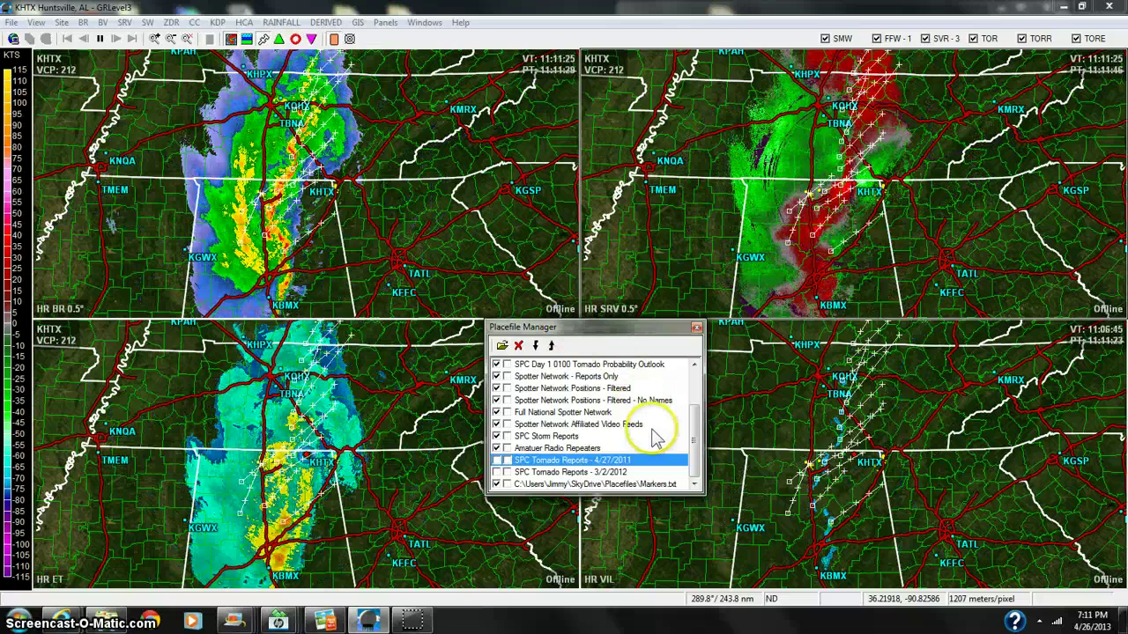
{"action": "left_click_drag", "start_coordinate": [691, 437], "coordinate": [694, 398]}
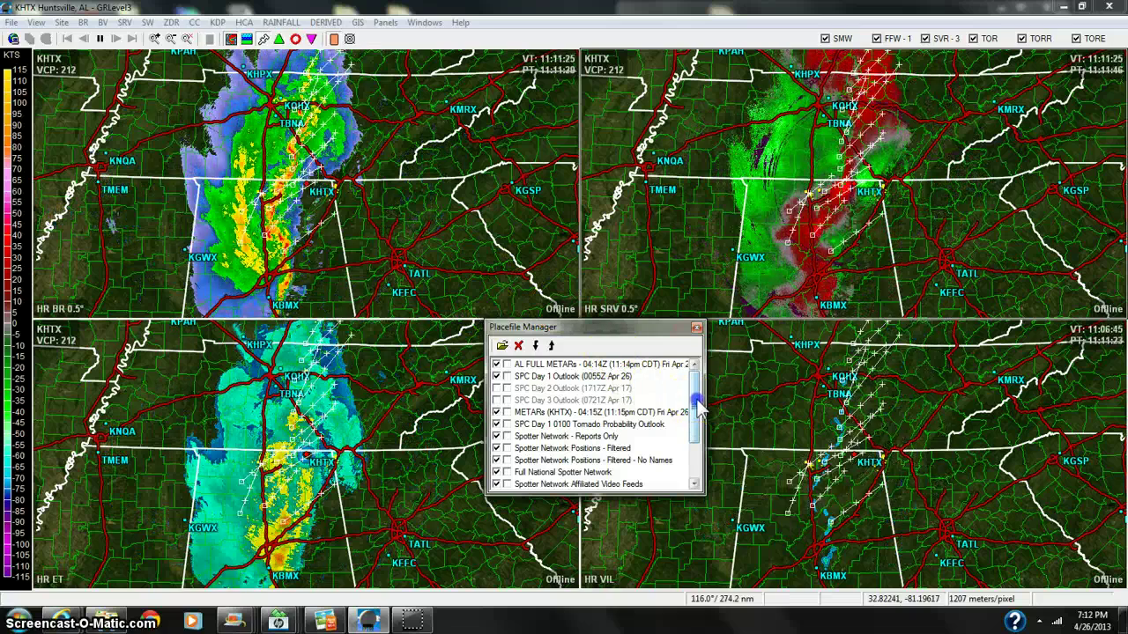
{"action": "mouse_move", "coordinate": [696, 405]}
{"action": "left_mouse_down"}
{"action": "mouse_move", "coordinate": [701, 433]}
{"action": "mouse_move", "coordinate": [700, 388]}
{"action": "left_mouse_up"}
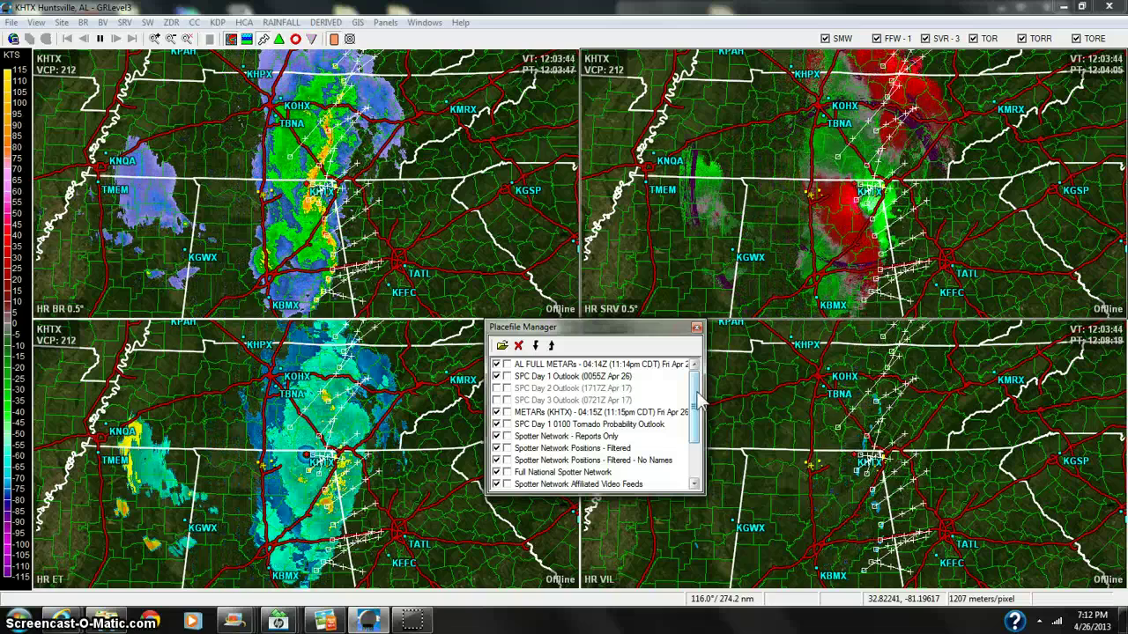
{"action": "left_click_drag", "start_coordinate": [697, 401], "coordinate": [696, 423]}
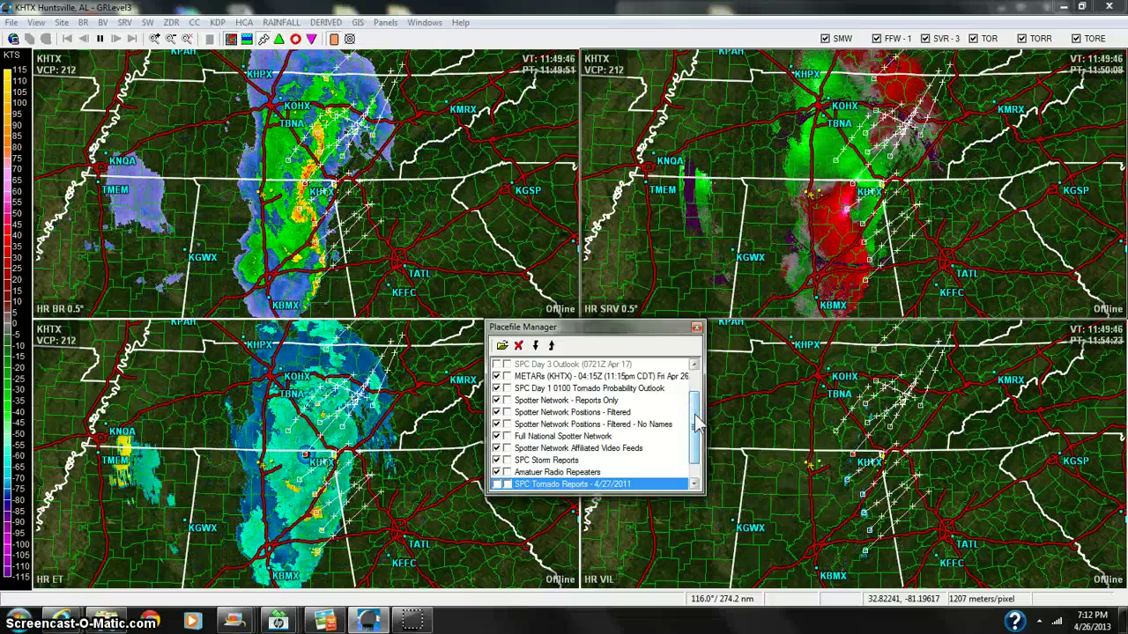
{"action": "left_click_drag", "start_coordinate": [694, 421], "coordinate": [696, 436]}
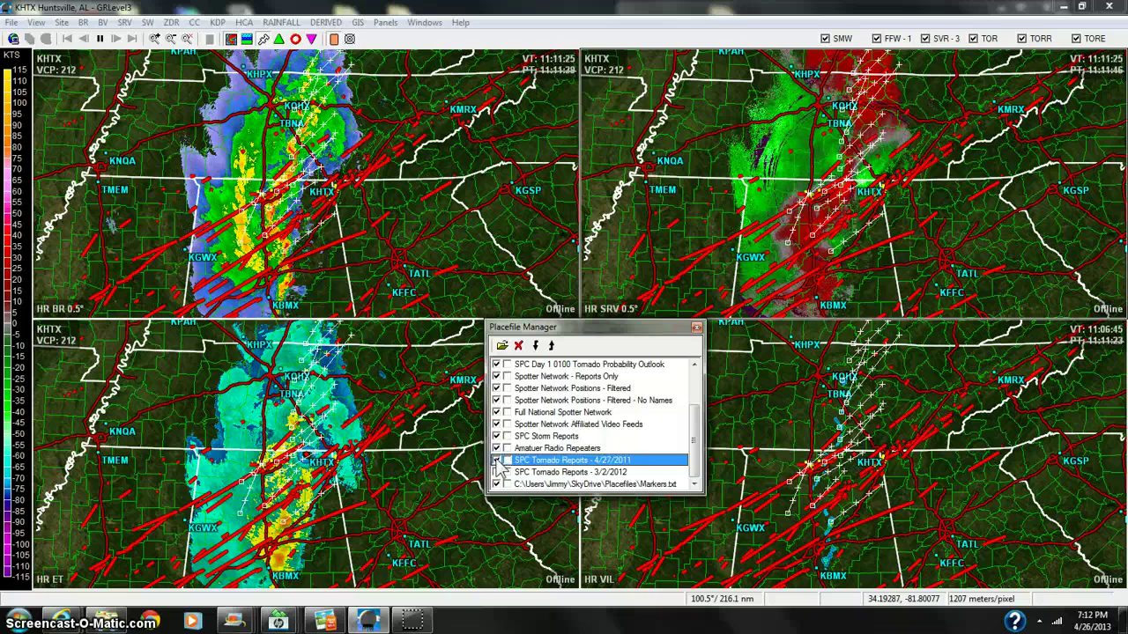
{"action": "left_click", "coordinate": [506, 460]}
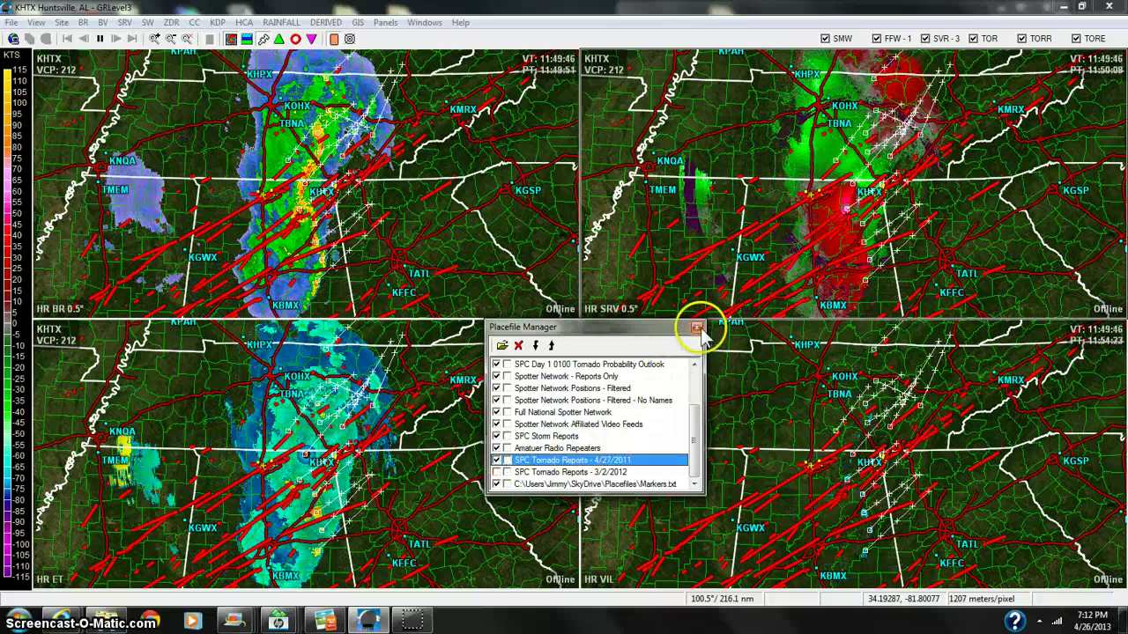
{"action": "left_click", "coordinate": [696, 327]}
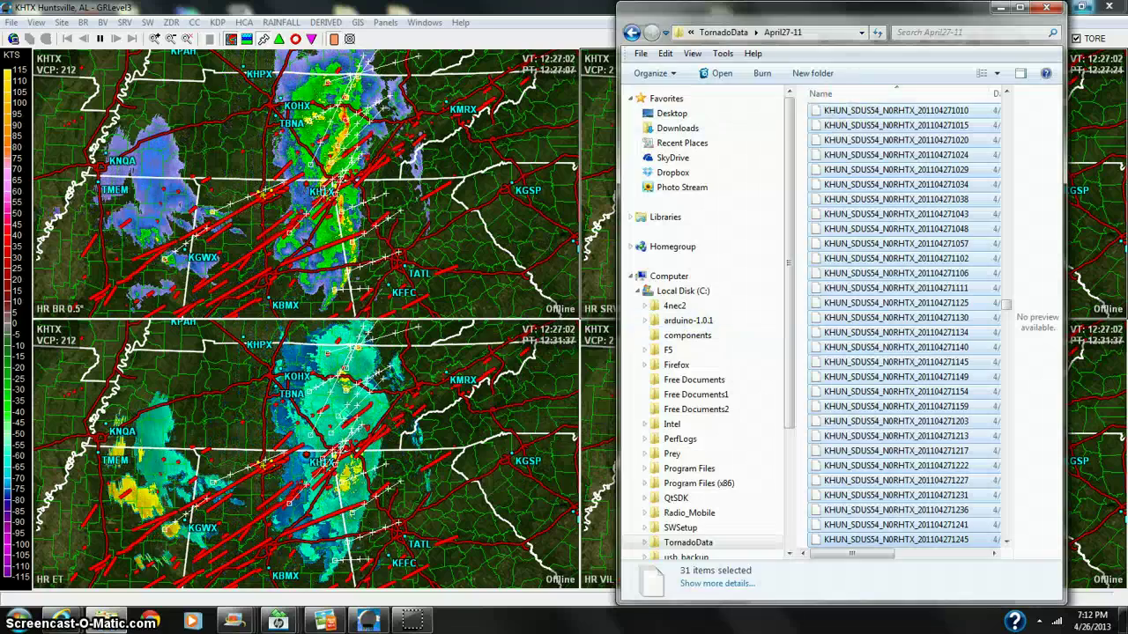
{"action": "left_click", "coordinate": [998, 8]}
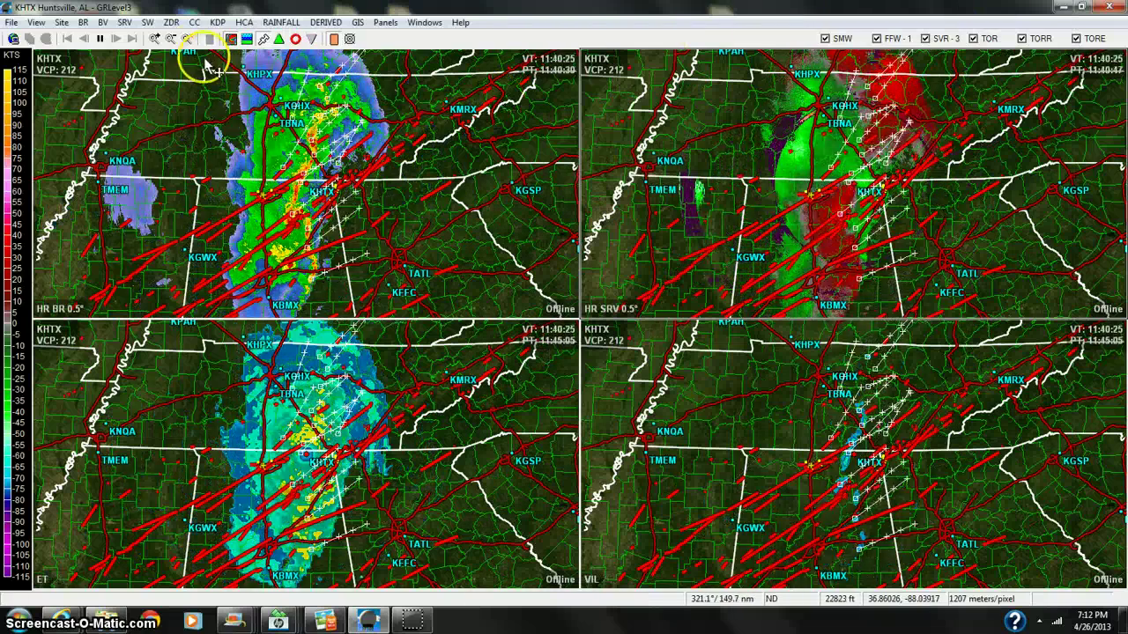
Examine the full extent of the tornado tracks across the Southeast and compare them with the looping radar over northern Alabama
{"action": "left_click", "coordinate": [174, 40]}
{"action": "left_click", "coordinate": [175, 41]}
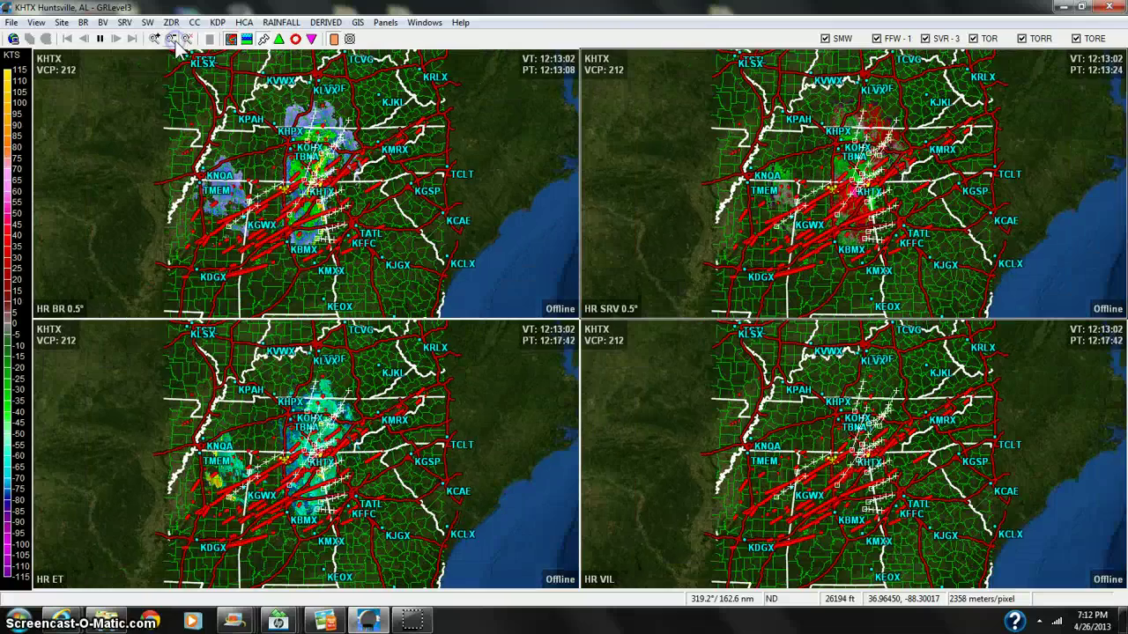
{"action": "left_click_drag", "start_coordinate": [288, 241], "coordinate": [287, 231]}
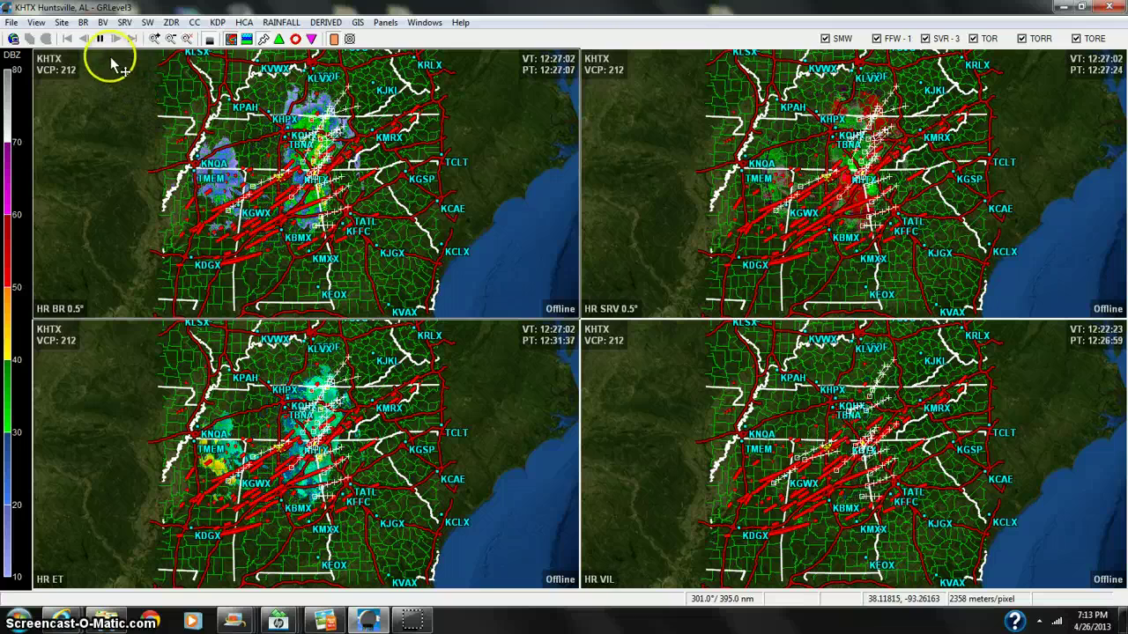
{"action": "left_click", "coordinate": [155, 39]}
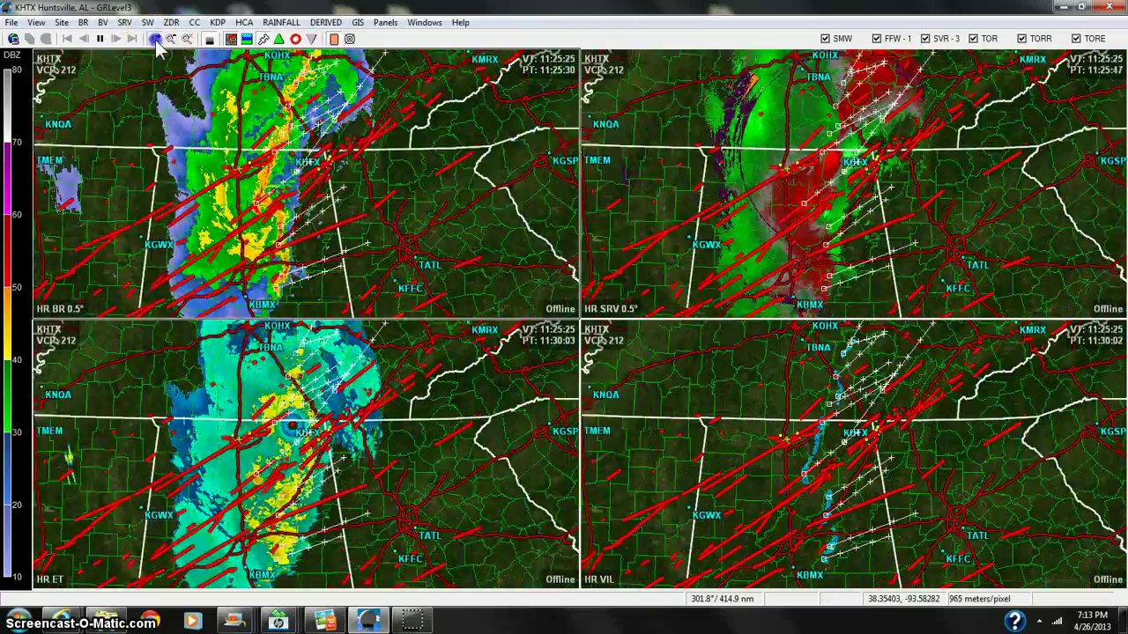
{"action": "left_click", "coordinate": [155, 40]}
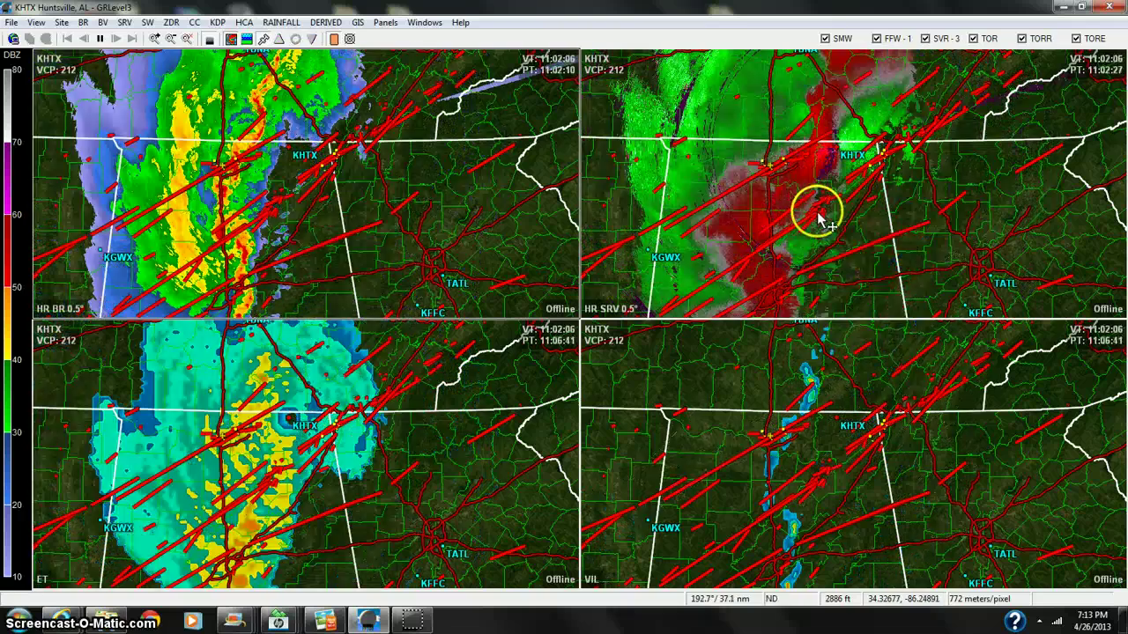
{"action": "mouse_move", "coordinate": [775, 238]}
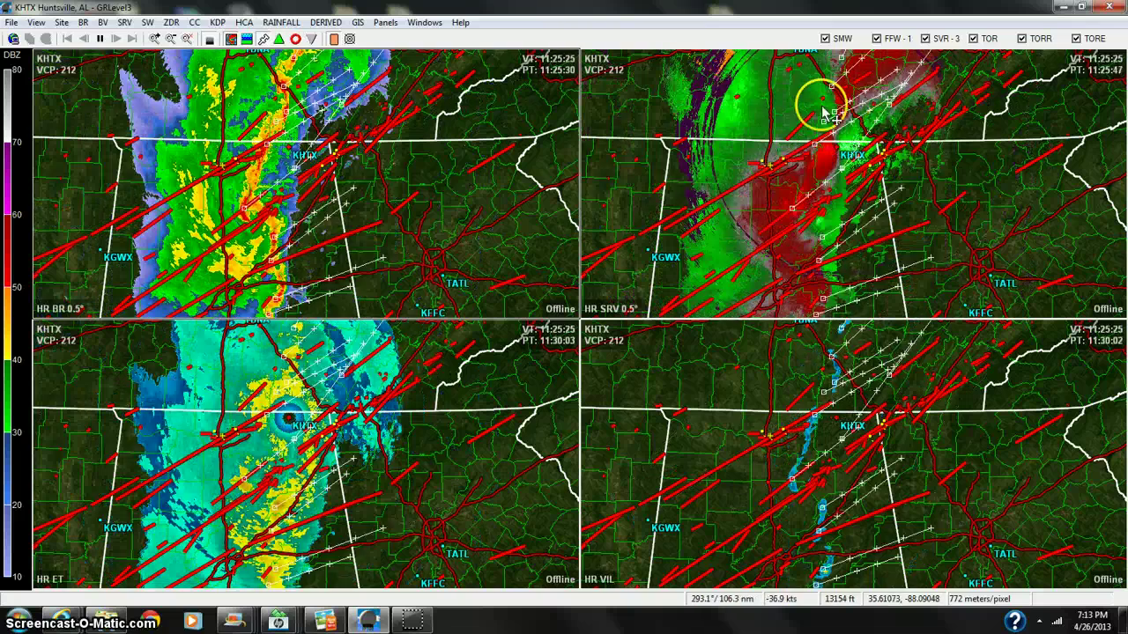
Pause the radar loop and inspect the details of the tornado tracks around Trenton at close range
{"action": "left_click", "coordinate": [100, 39]}
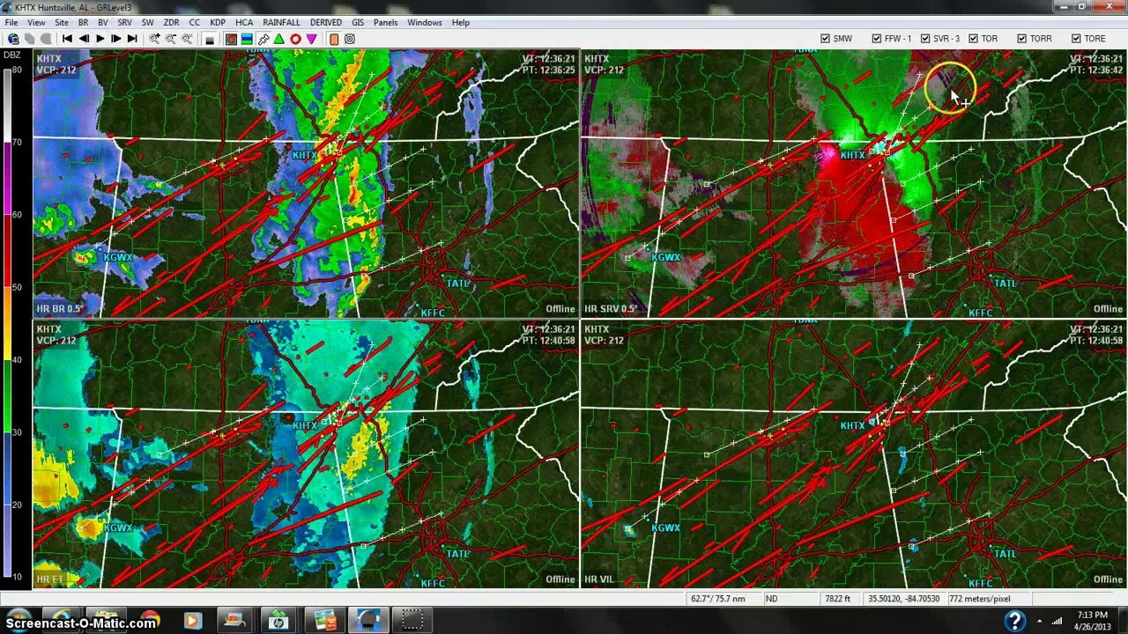
{"action": "left_click", "coordinate": [156, 40]}
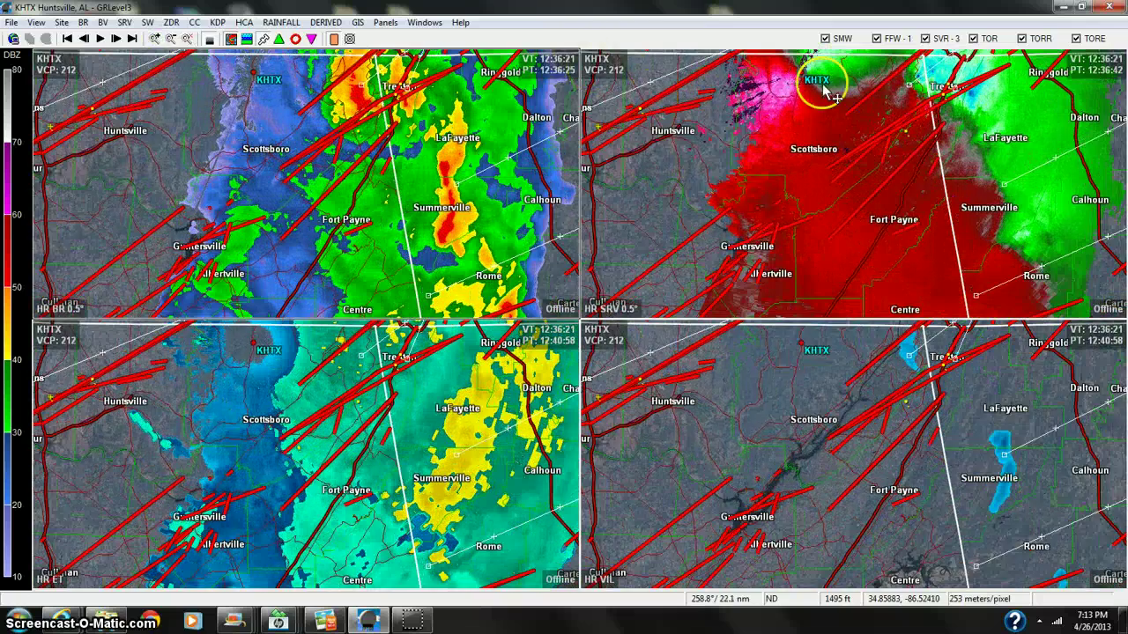
{"action": "left_click_drag", "start_coordinate": [819, 88], "coordinate": [785, 167]}
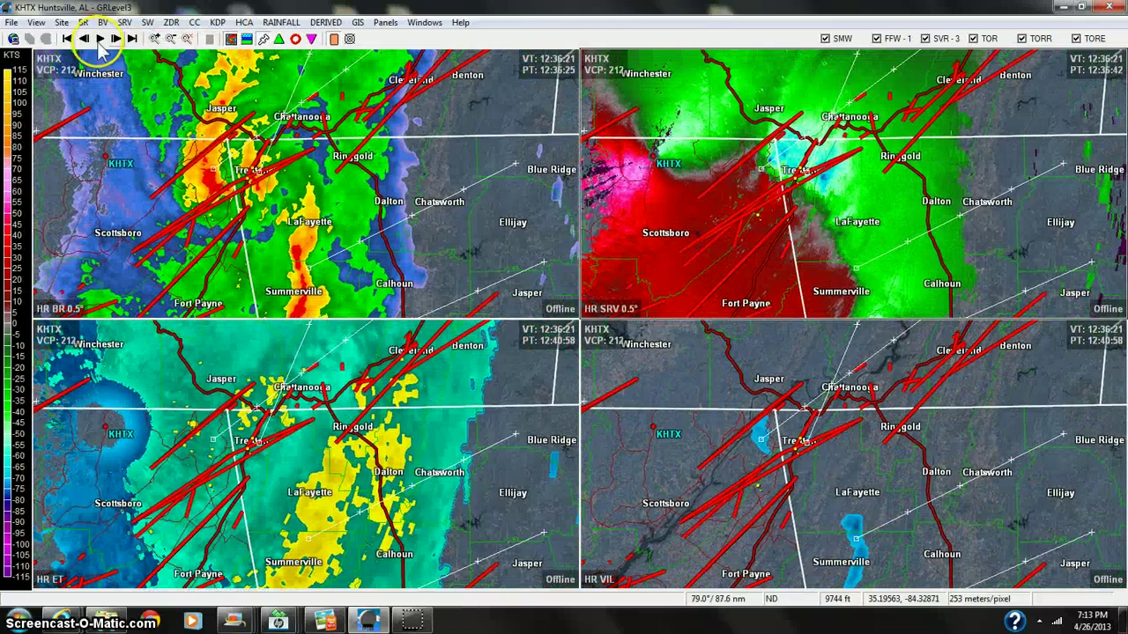
{"action": "left_click", "coordinate": [156, 40]}
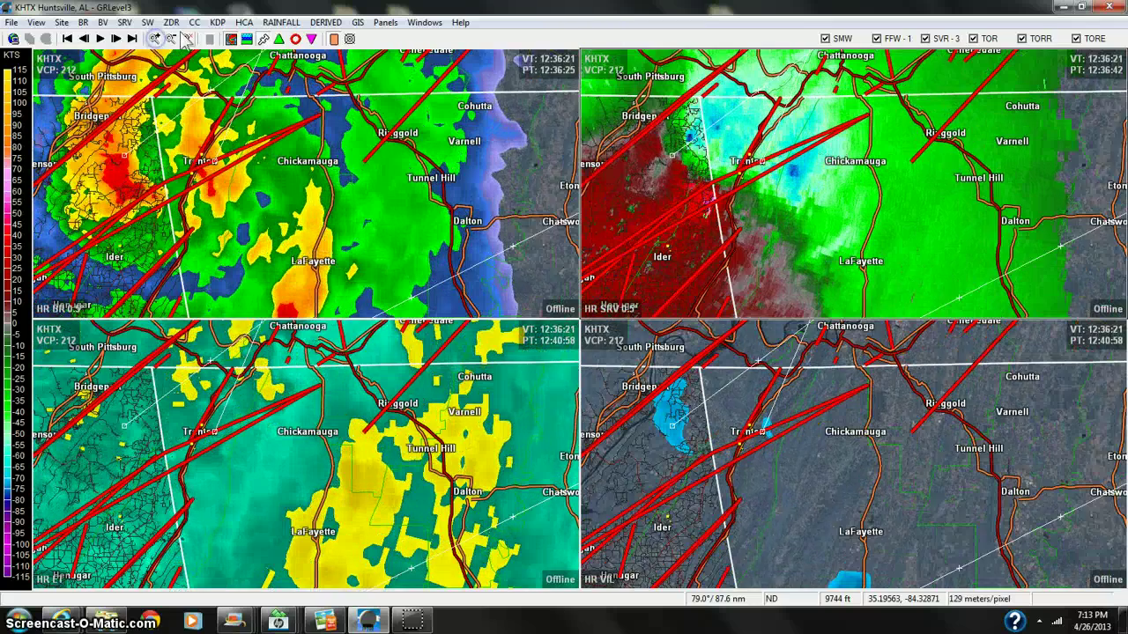
{"action": "left_click_drag", "start_coordinate": [740, 183], "coordinate": [837, 161]}
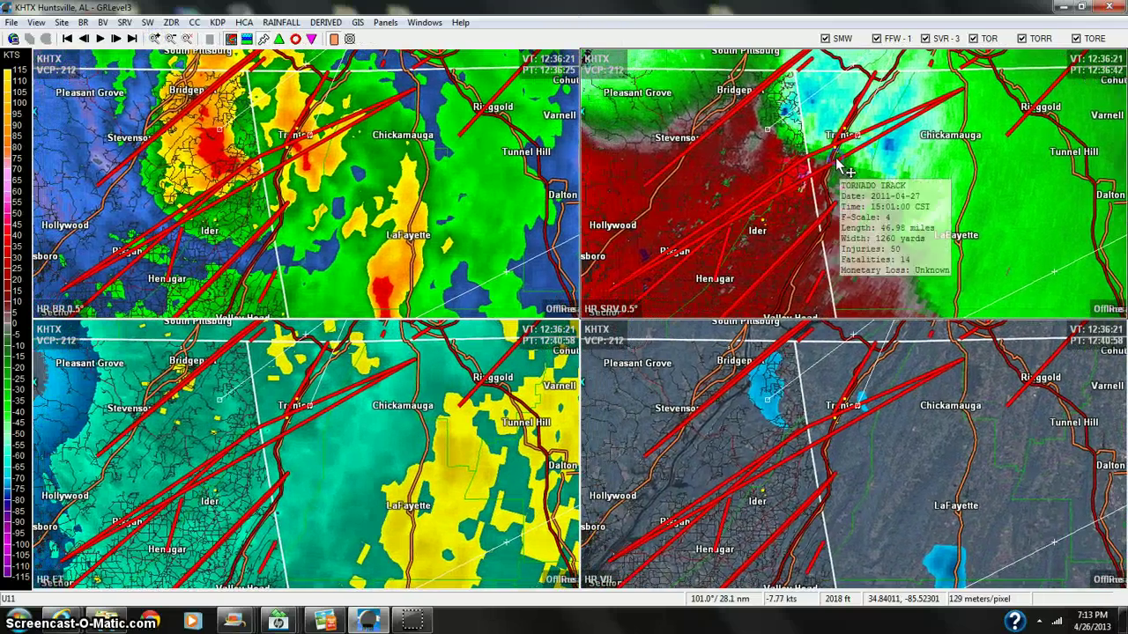
{"action": "left_click", "coordinate": [844, 125]}
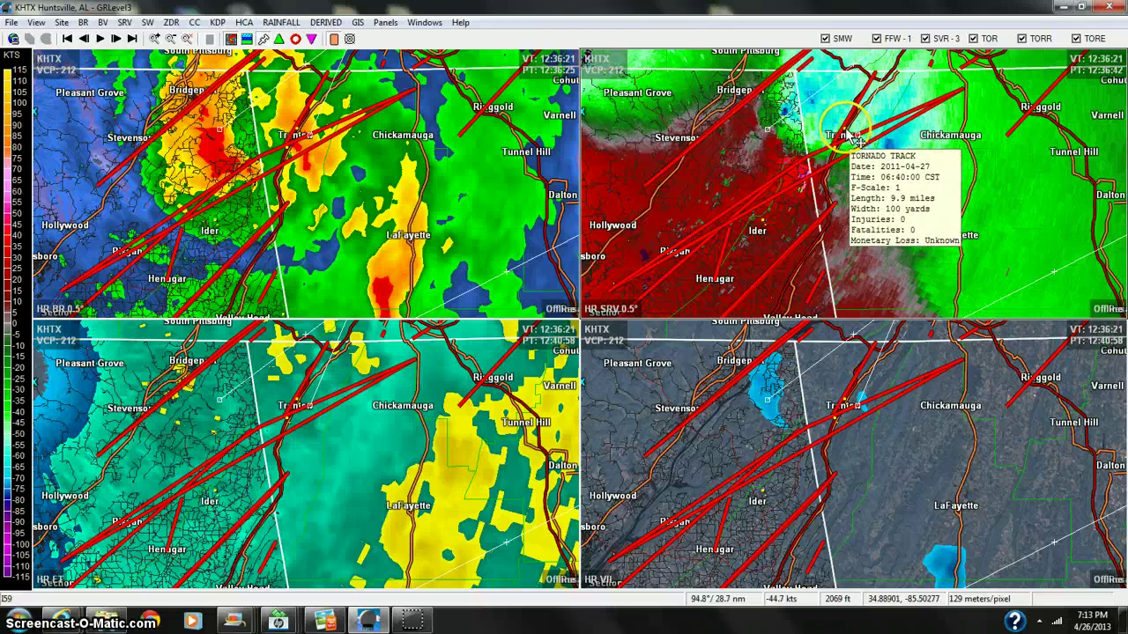
{"action": "left_click", "coordinate": [154, 39]}
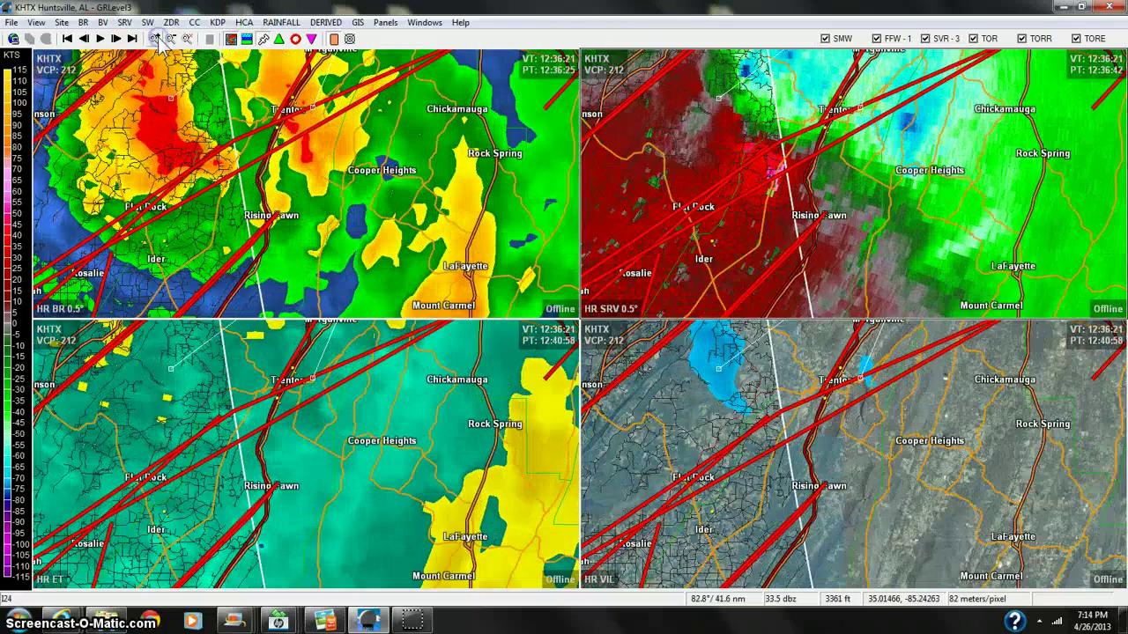
{"action": "left_click", "coordinate": [154, 38]}
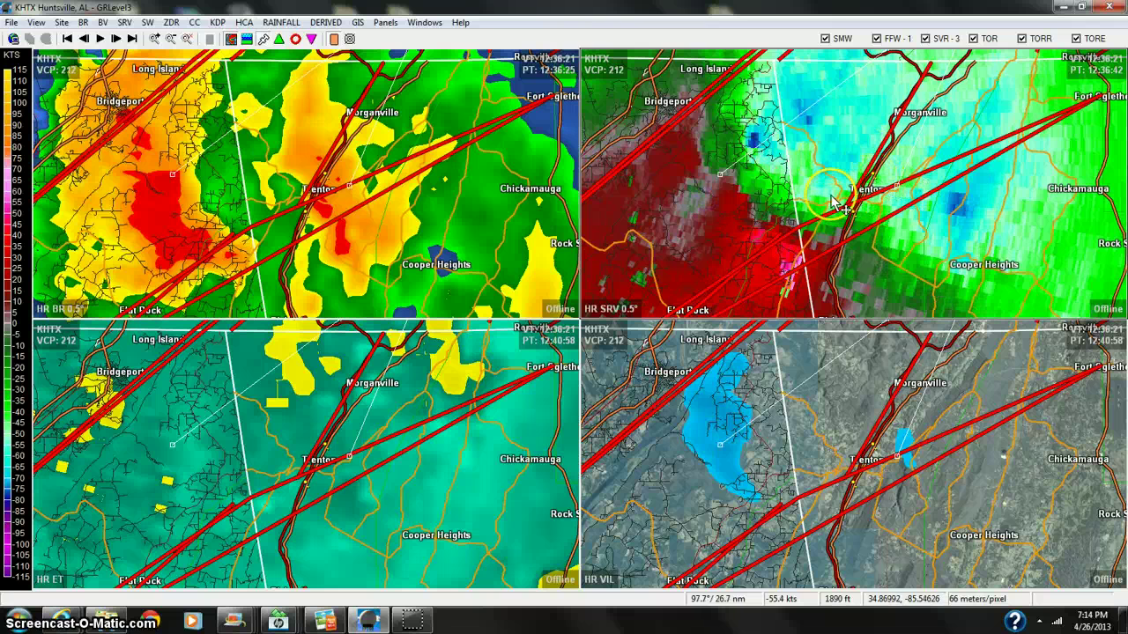
Resume the radar loop and watch storm motion over the tornado tracks between Stevenson, Trenton and Chattanooga
{"action": "left_click", "coordinate": [100, 40]}
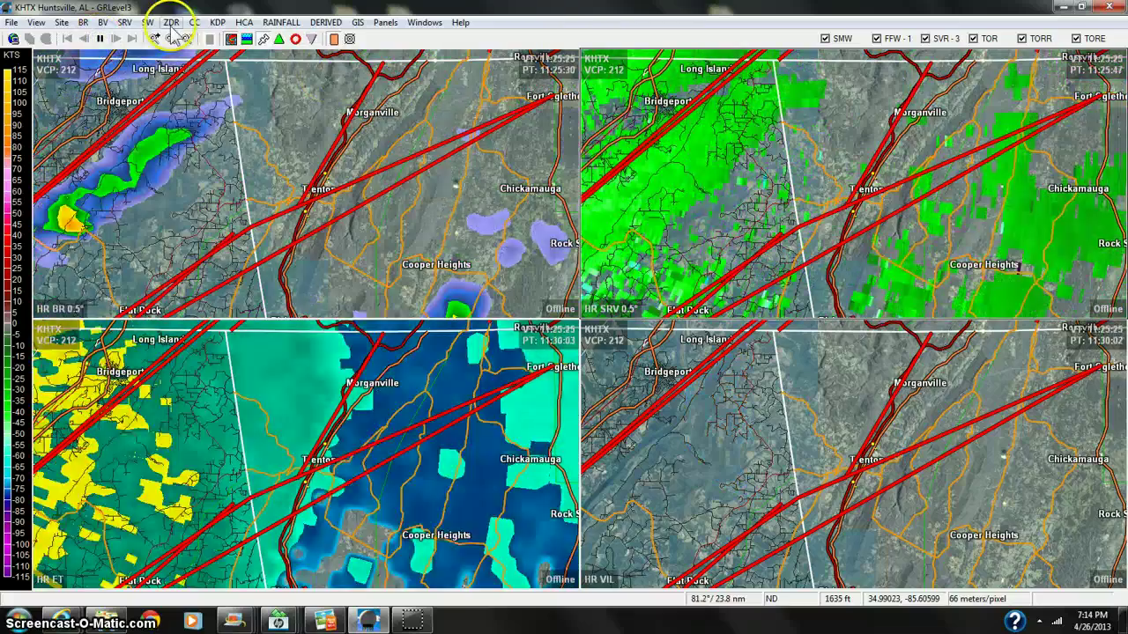
{"action": "left_click", "coordinate": [170, 38]}
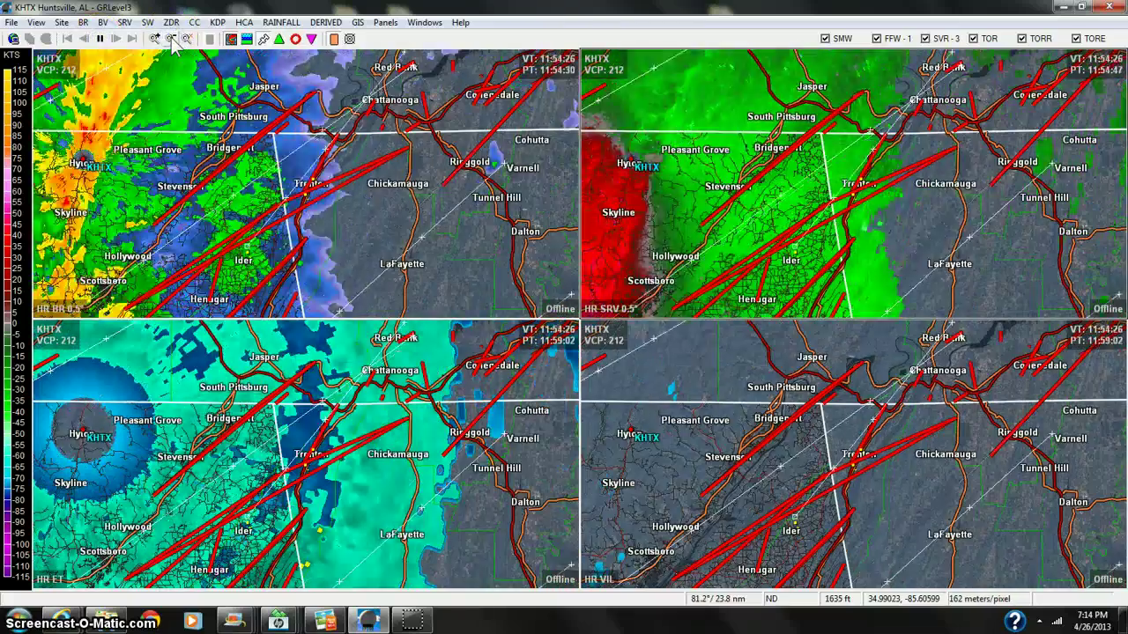
{"action": "mouse_move", "coordinate": [759, 187]}
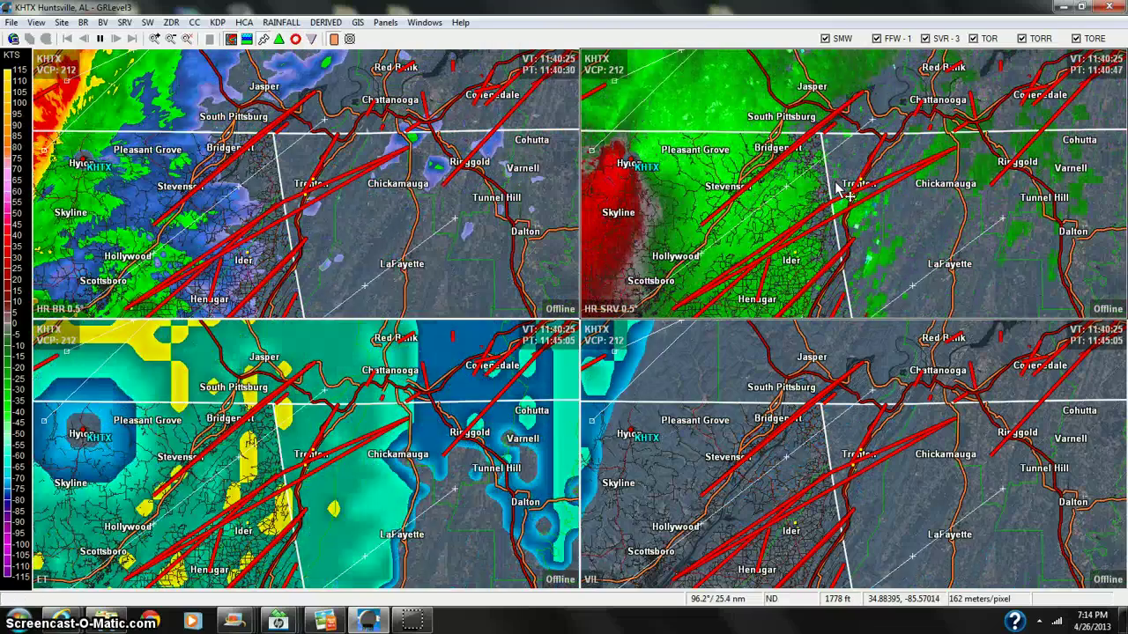
{"action": "mouse_move", "coordinate": [828, 192]}
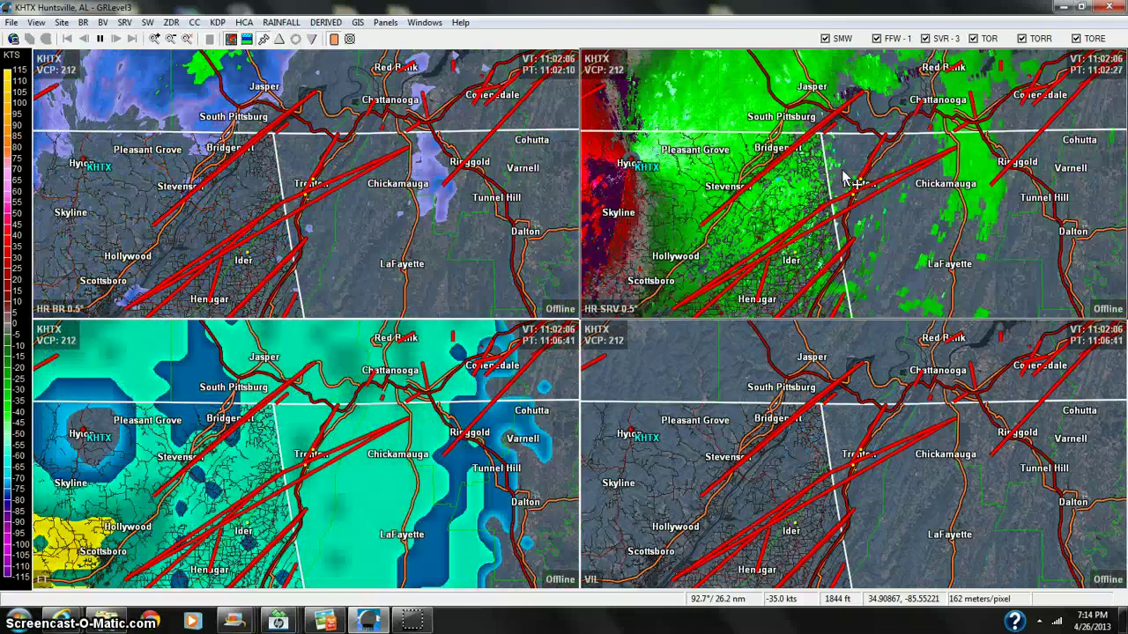
Examine the storm near Cullman in the reflectivity, storm-relative velocity, echo tops and VIL panes
{"action": "left_click", "coordinate": [377, 381]}
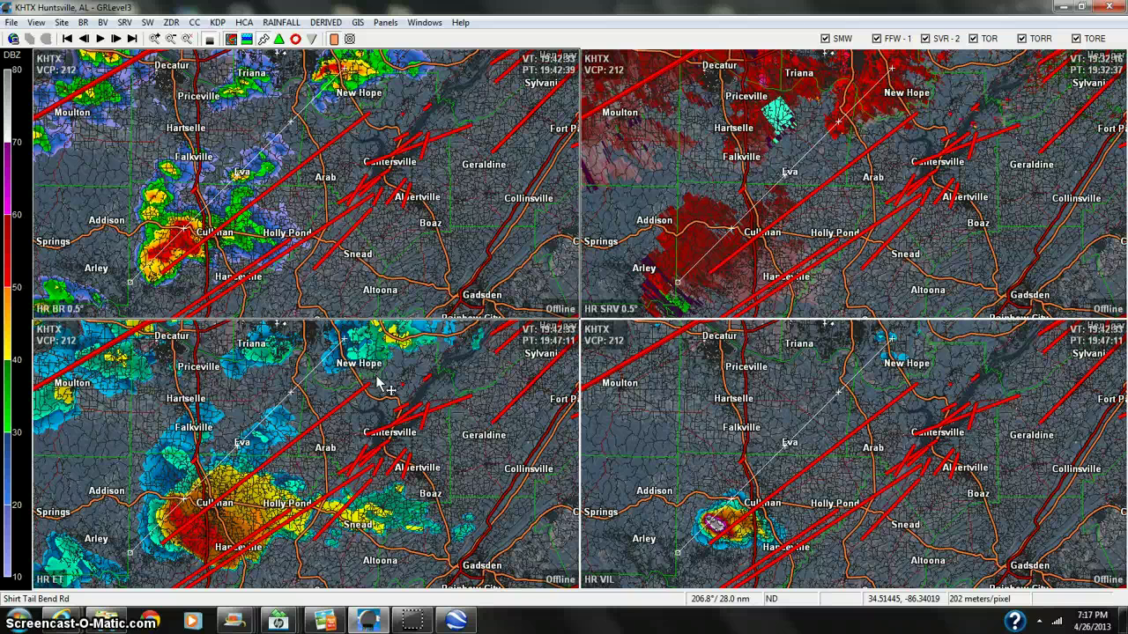
{"action": "left_click", "coordinate": [487, 286]}
{"action": "left_click", "coordinate": [246, 234]}
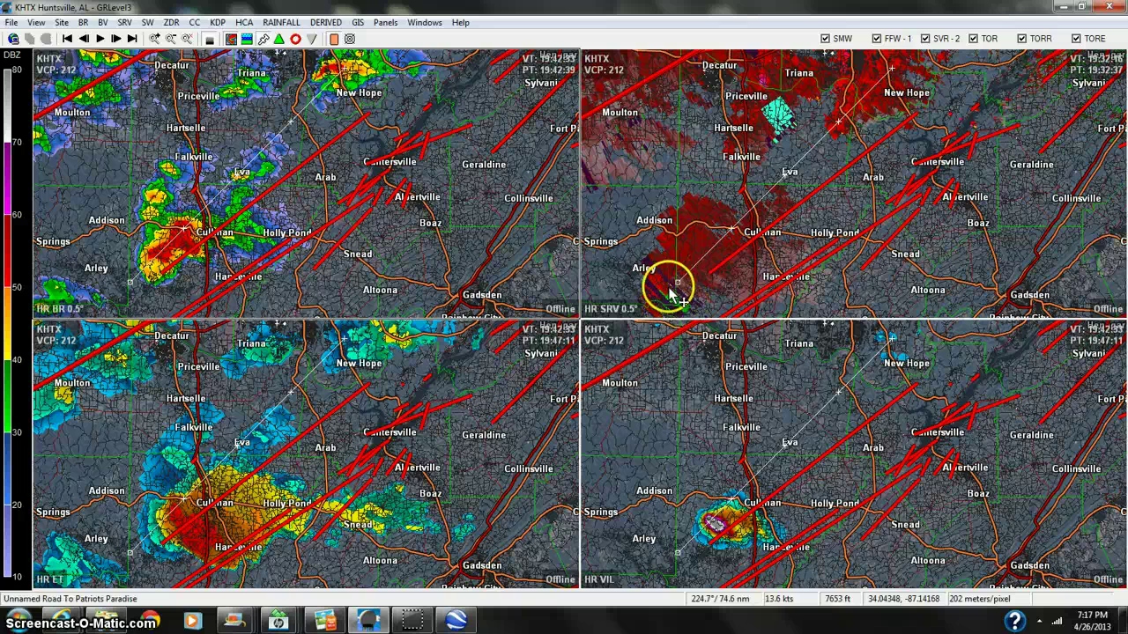
{"action": "mouse_move", "coordinate": [736, 527]}
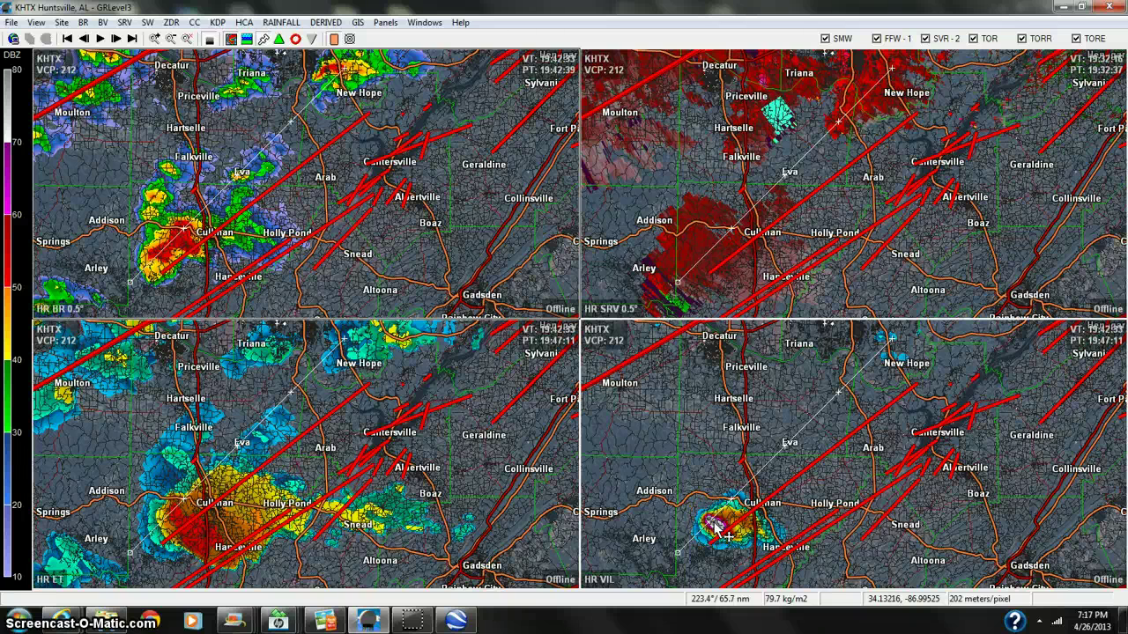
{"action": "left_click", "coordinate": [716, 529]}
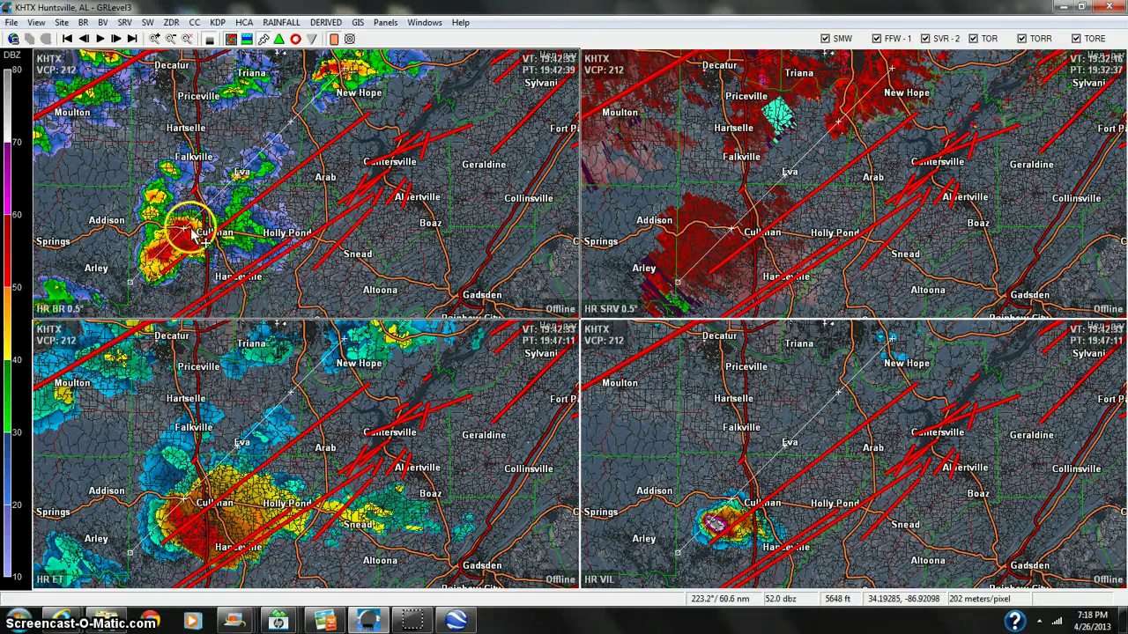
{"action": "mouse_move", "coordinate": [173, 278]}
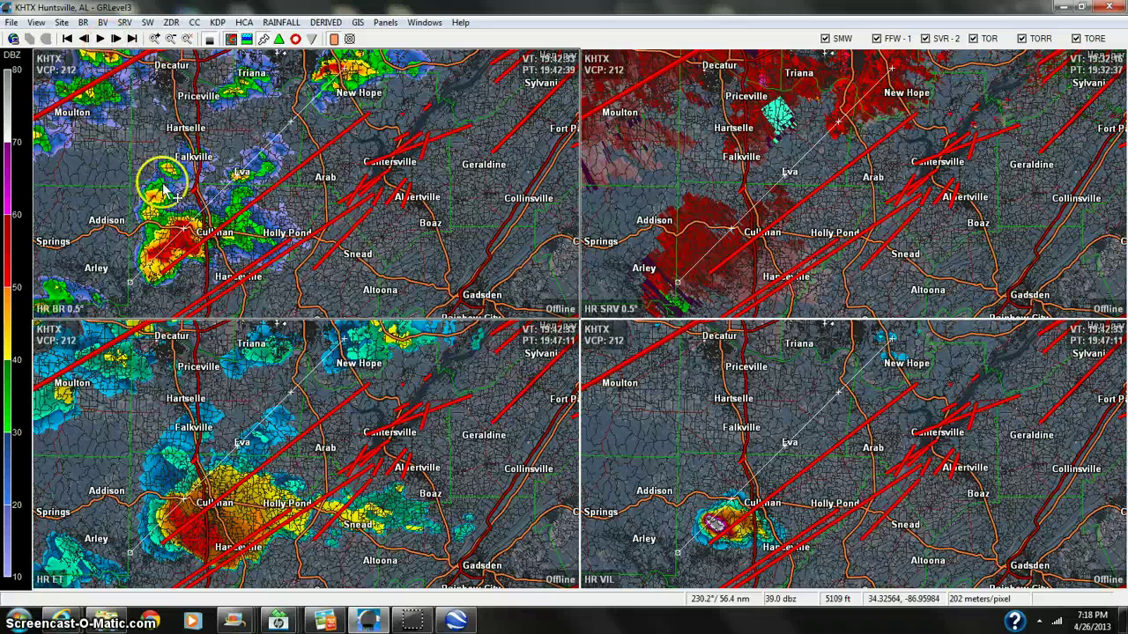
{"action": "mouse_move", "coordinate": [267, 199]}
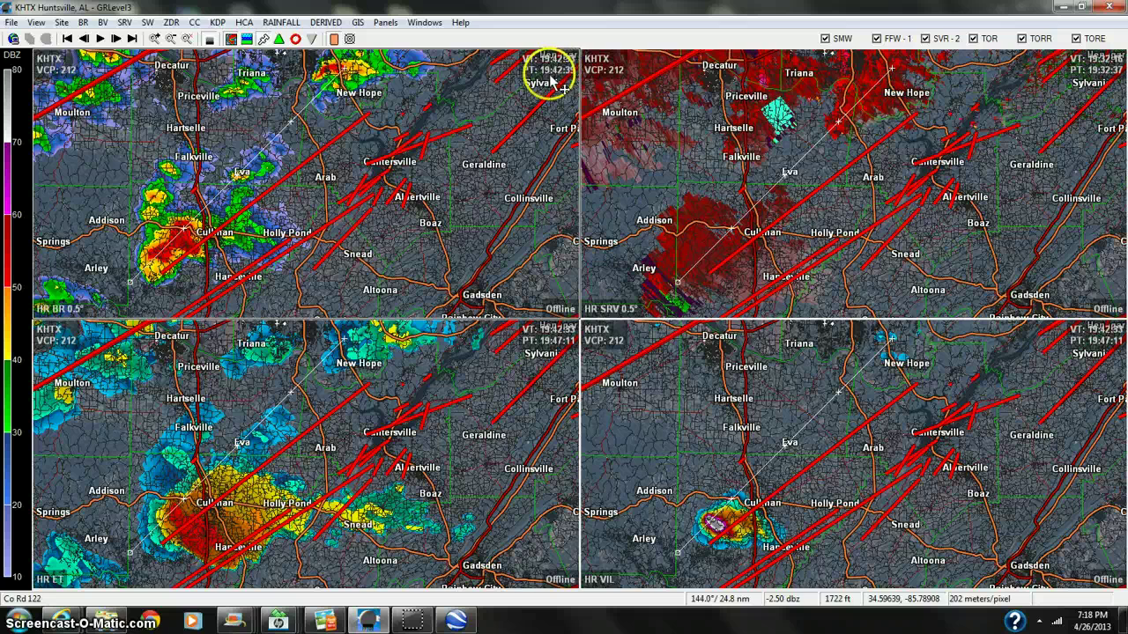
Advance the radar by one frame and inspect the velocity couplet and tornado track details just south of Cullman
{"action": "left_click", "coordinate": [115, 39]}
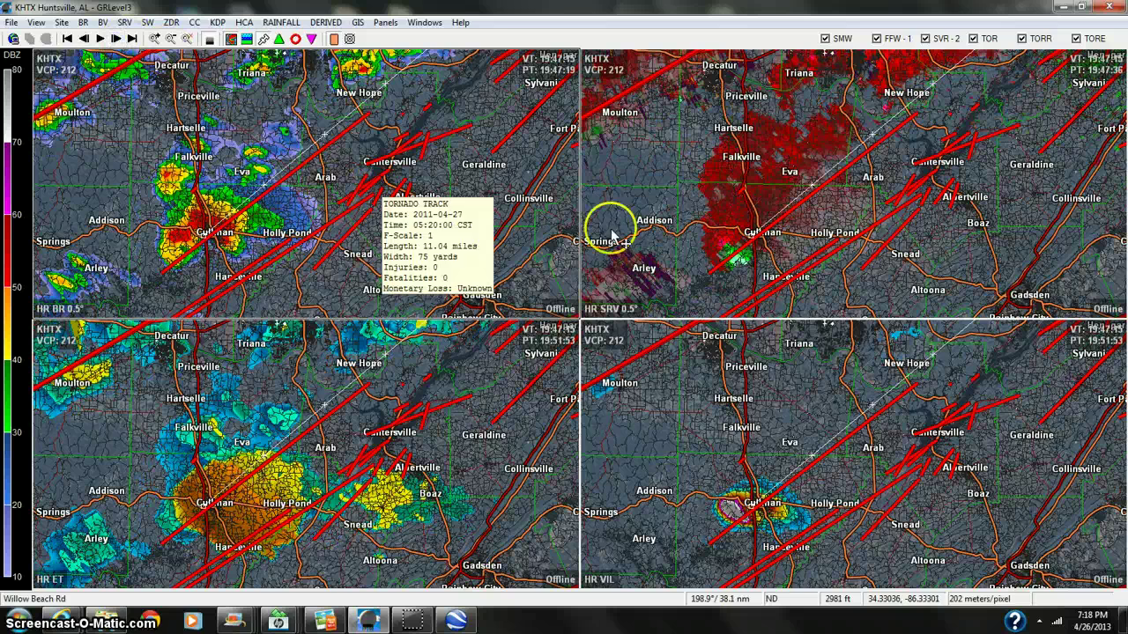
{"action": "mouse_move", "coordinate": [738, 257]}
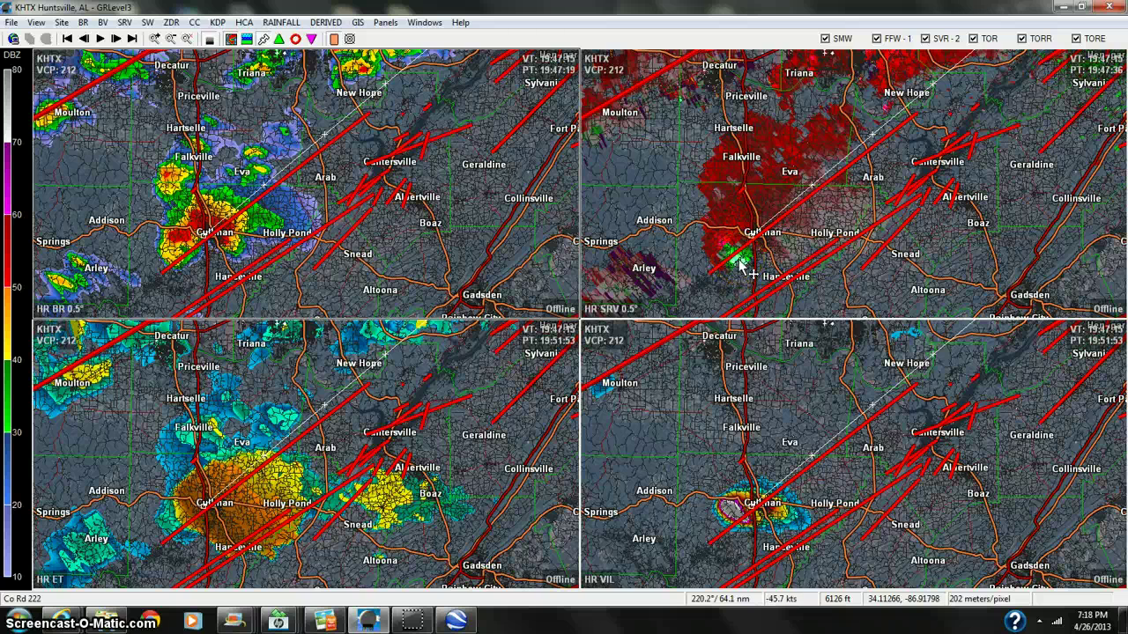
{"action": "left_click", "coordinate": [738, 260]}
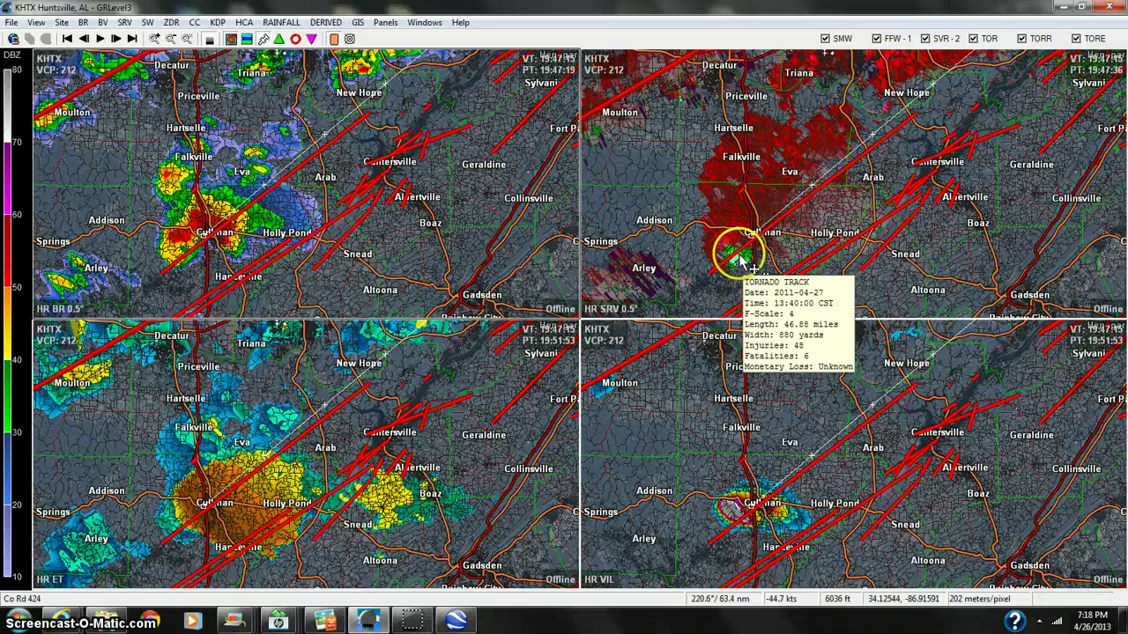
{"action": "mouse_move", "coordinate": [738, 259]}
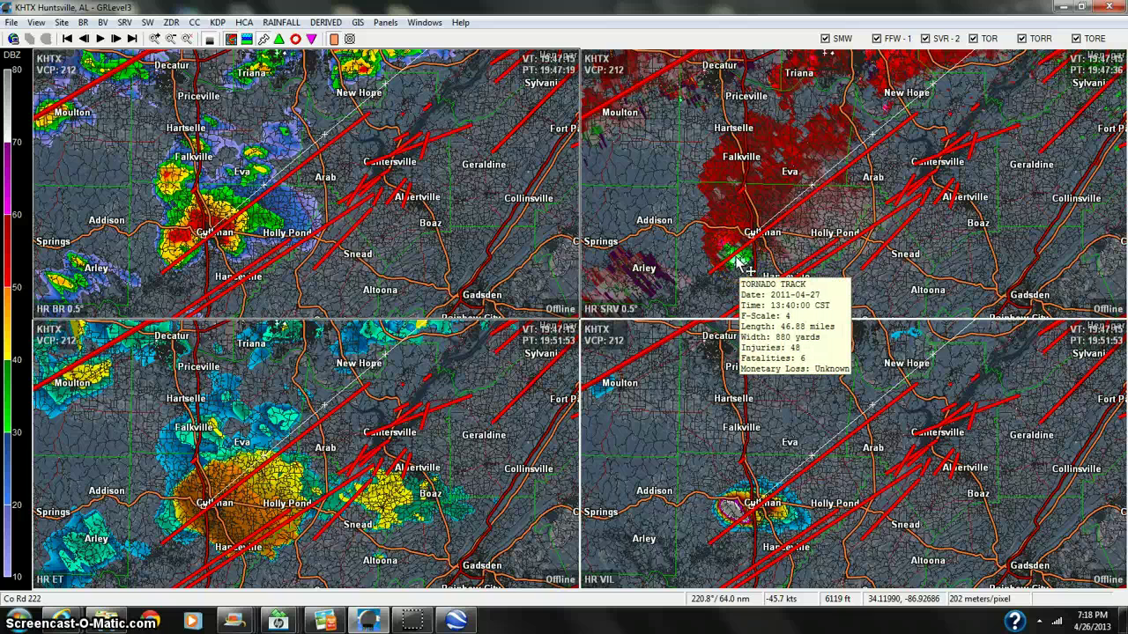
Examine the velocity couplet just southwest of Cullman, then check the echo tops and tornado track details over the city
{"action": "left_click", "coordinate": [738, 261]}
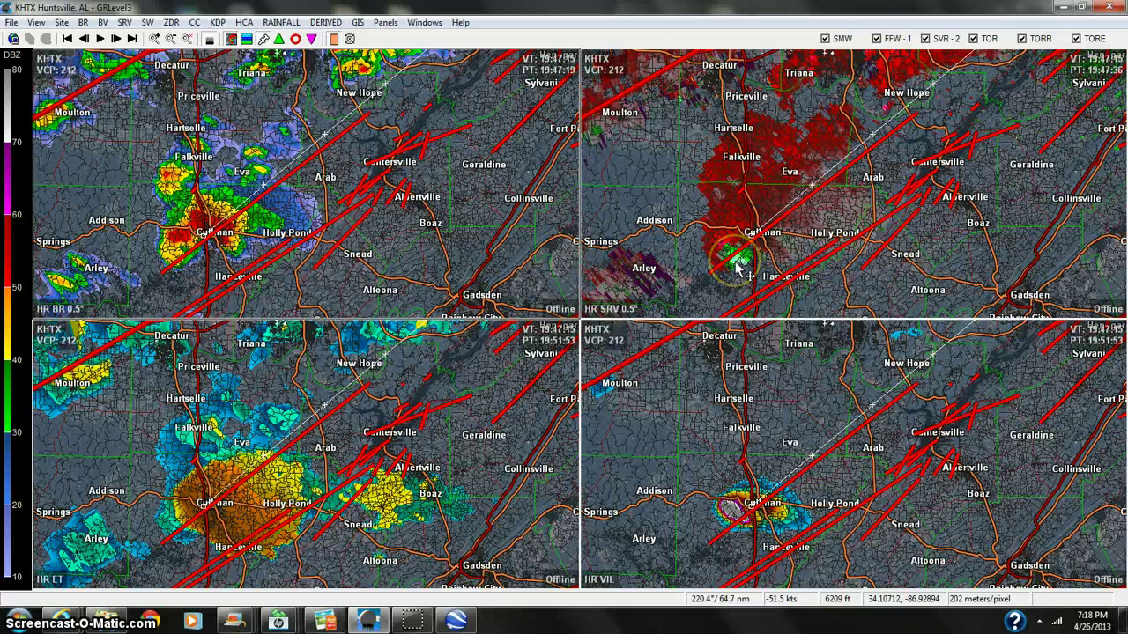
{"action": "left_click", "coordinate": [734, 255]}
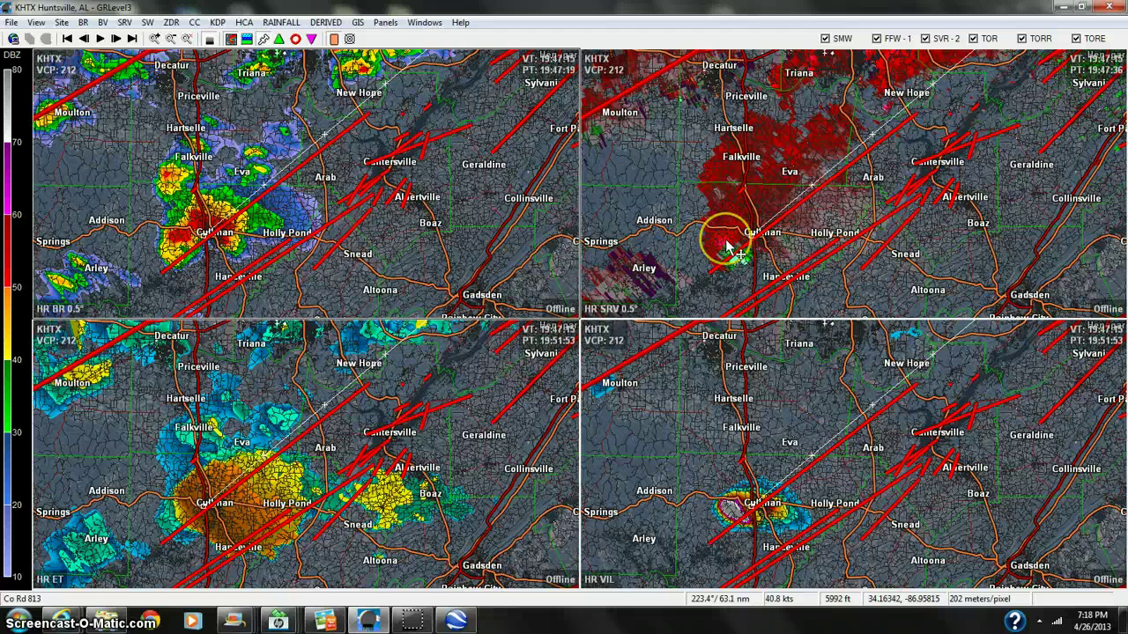
{"action": "left_click", "coordinate": [726, 244]}
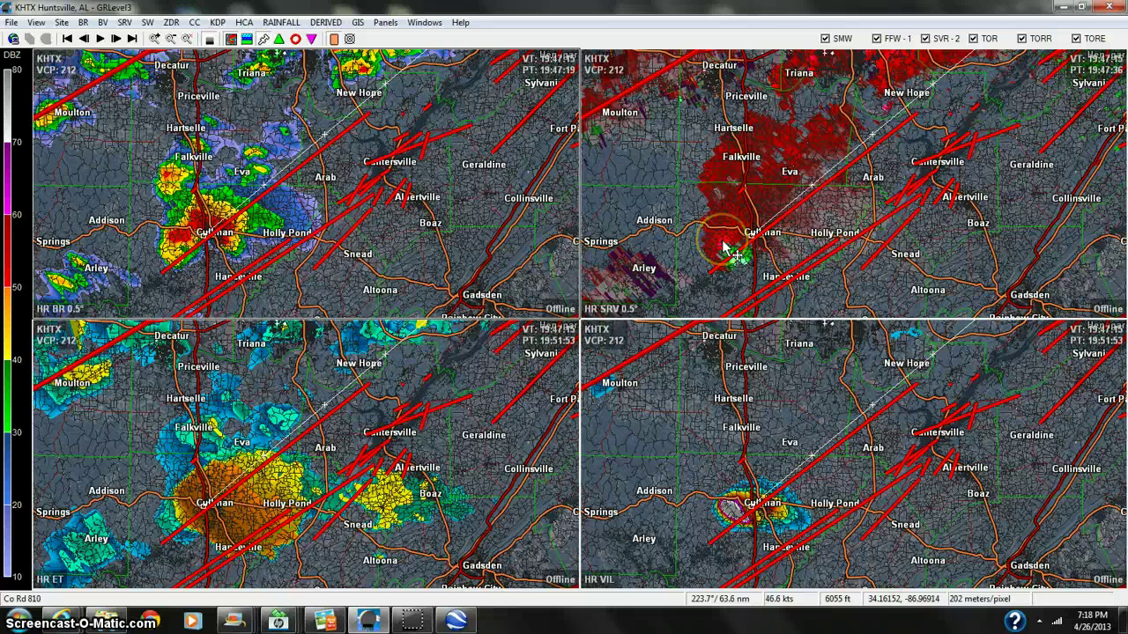
{"action": "left_click", "coordinate": [727, 240]}
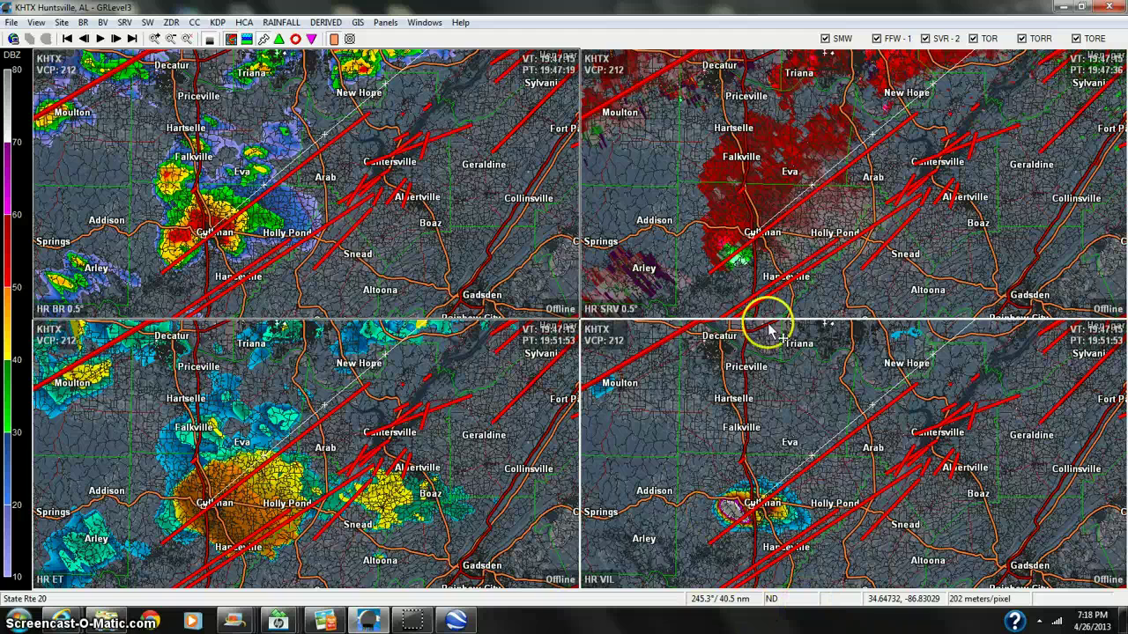
{"action": "mouse_move", "coordinate": [738, 315]}
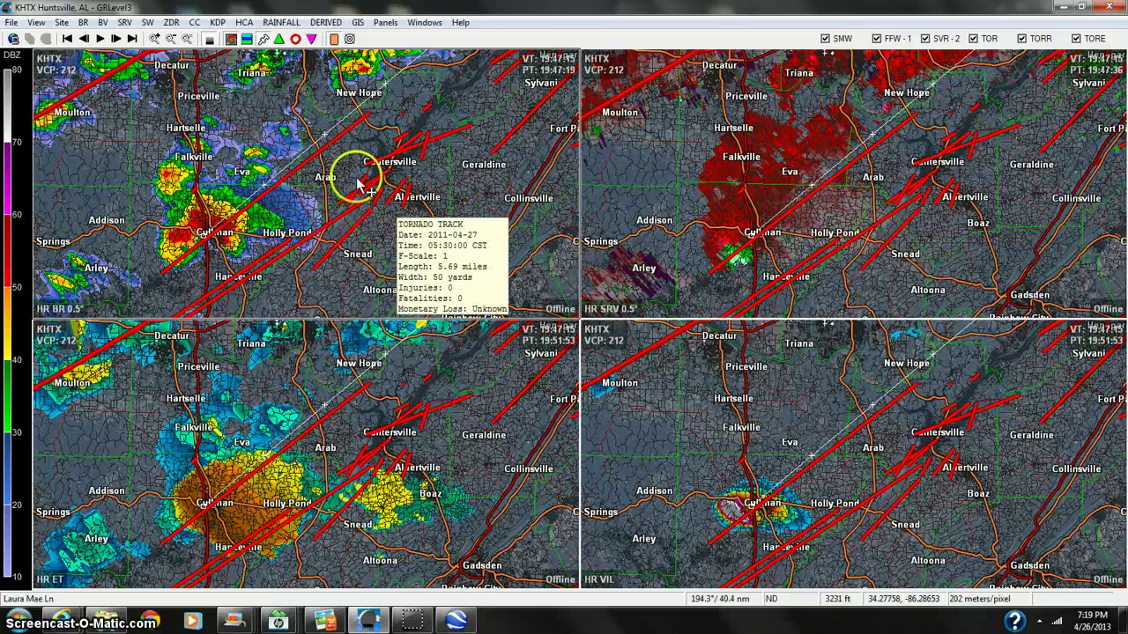
{"action": "mouse_move", "coordinate": [138, 59]}
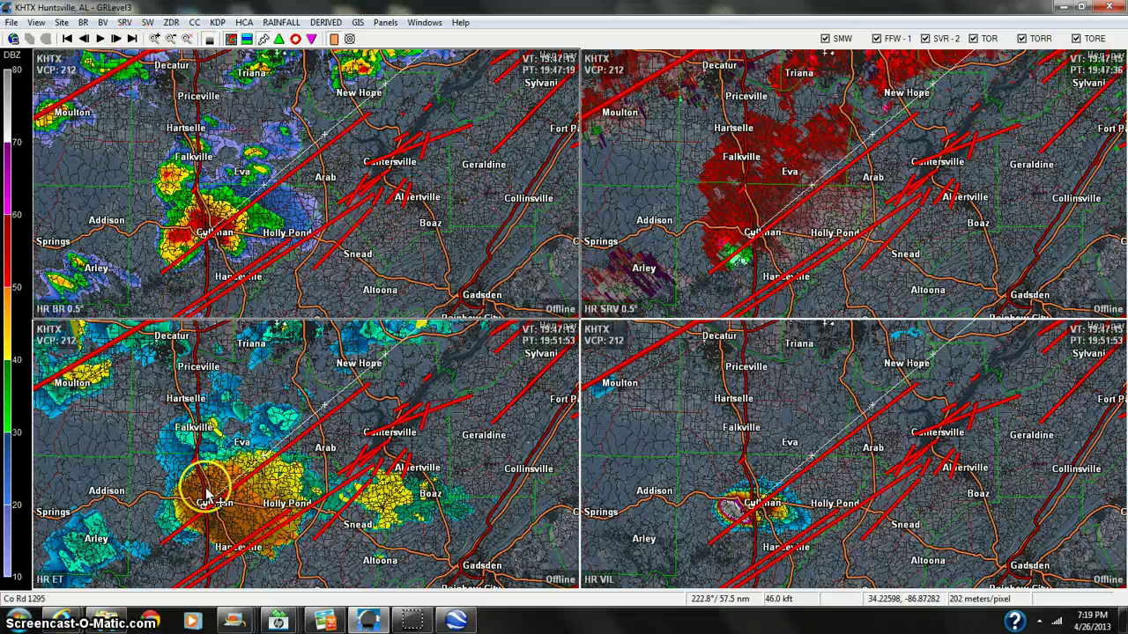
{"action": "mouse_move", "coordinate": [201, 516]}
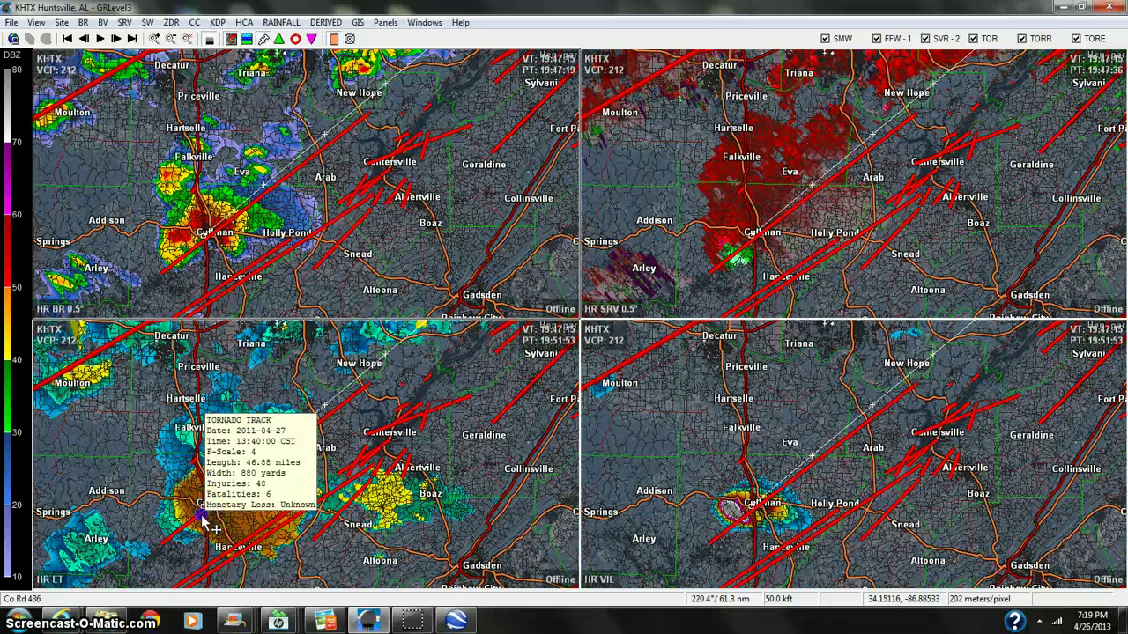
{"action": "left_click", "coordinate": [205, 520]}
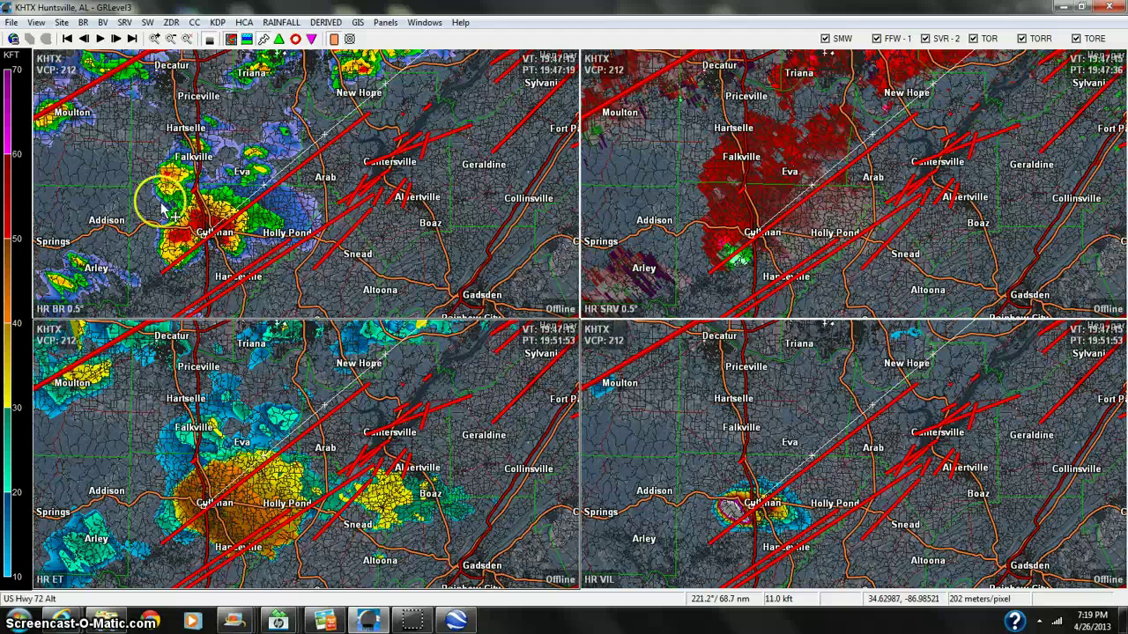
Advance the radar to the 20:01 scan, checking velocity, VIL and echo tops of the storm northeast of Cullman along the way
{"action": "left_click", "coordinate": [100, 39]}
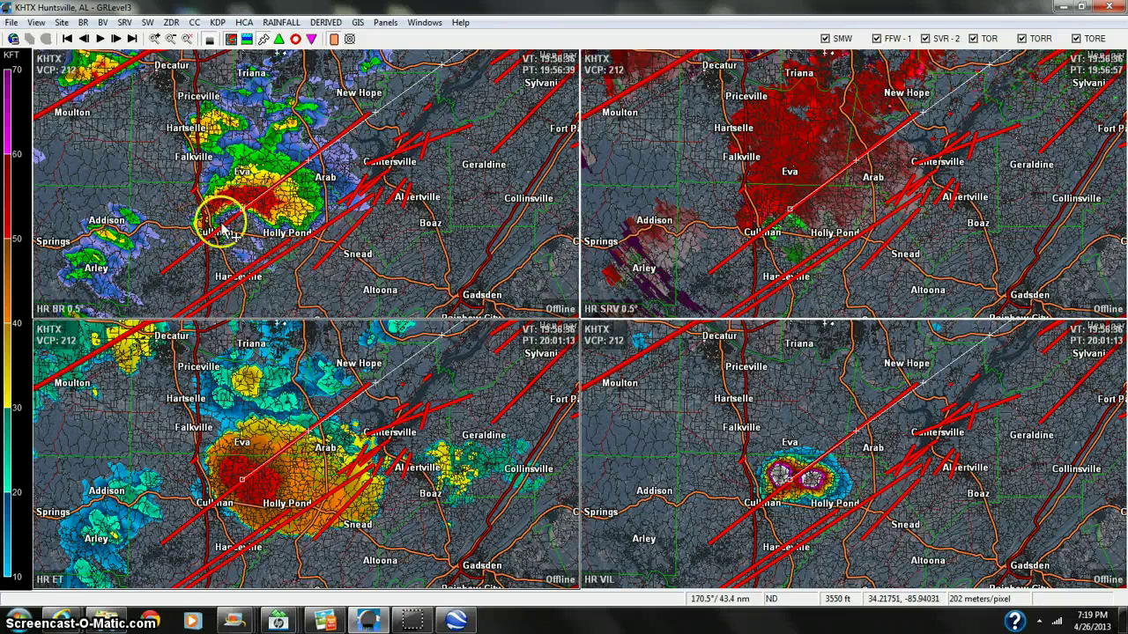
{"action": "mouse_move", "coordinate": [763, 231]}
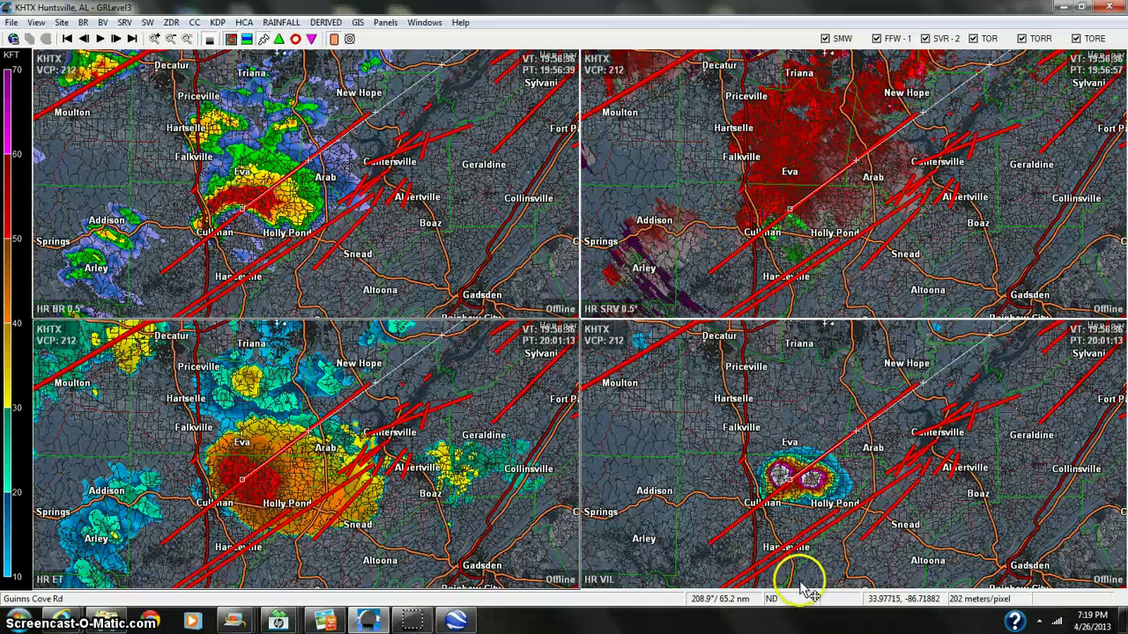
{"action": "mouse_move", "coordinate": [793, 485]}
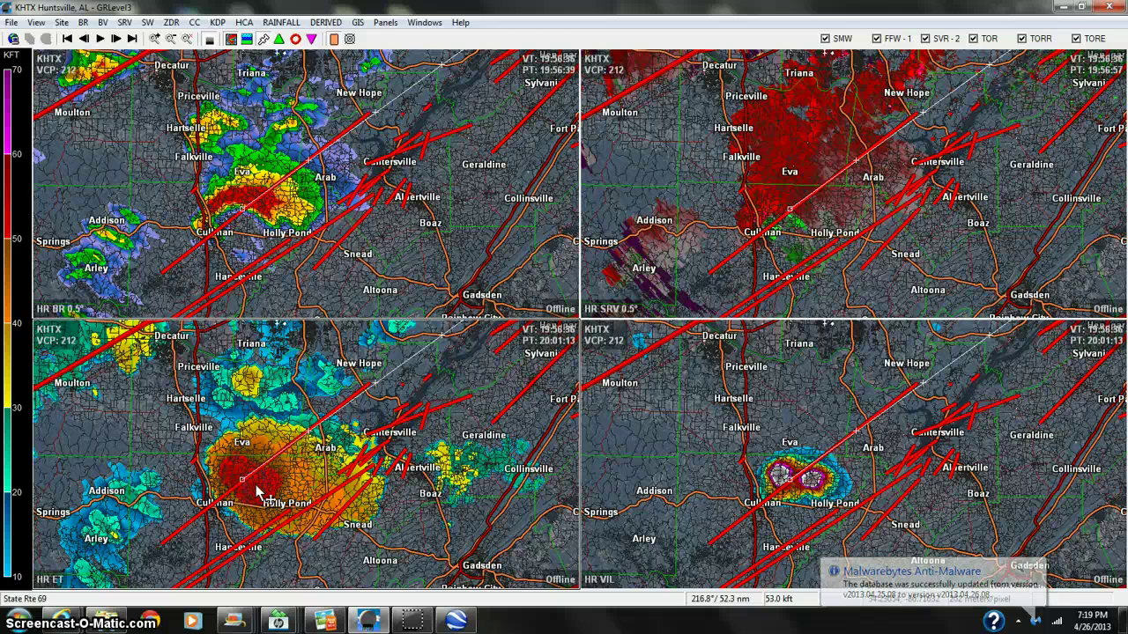
{"action": "left_click", "coordinate": [114, 41]}
{"action": "left_click", "coordinate": [114, 41]}
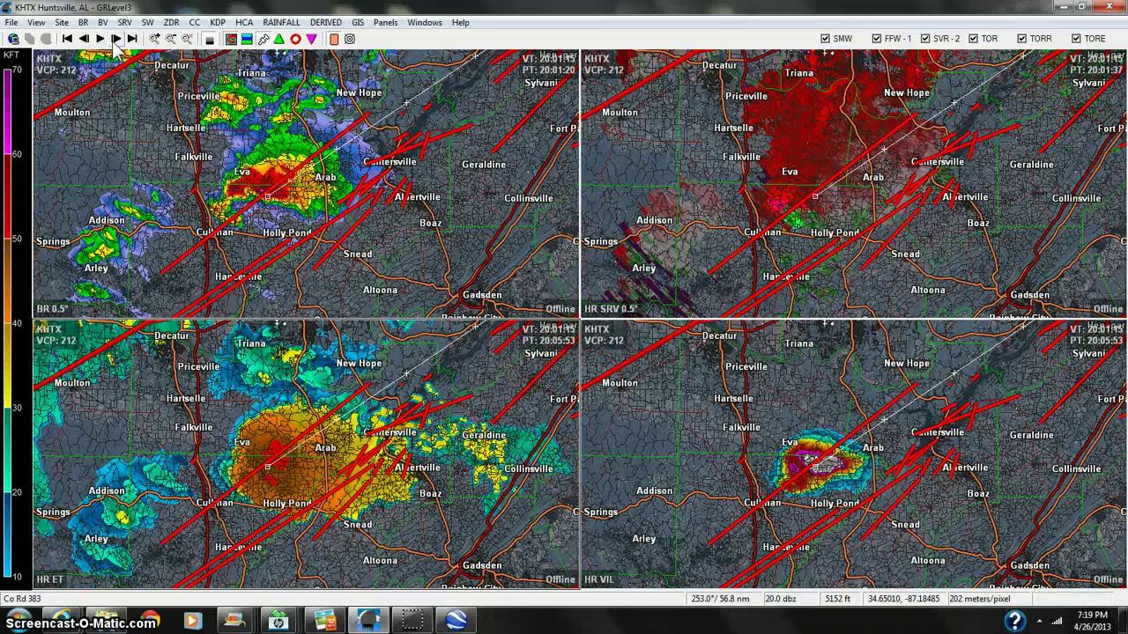
Zoom in on the storm near Baileyton and examine its reflectivity, VIL and echo top cores
{"action": "left_click", "coordinate": [160, 42]}
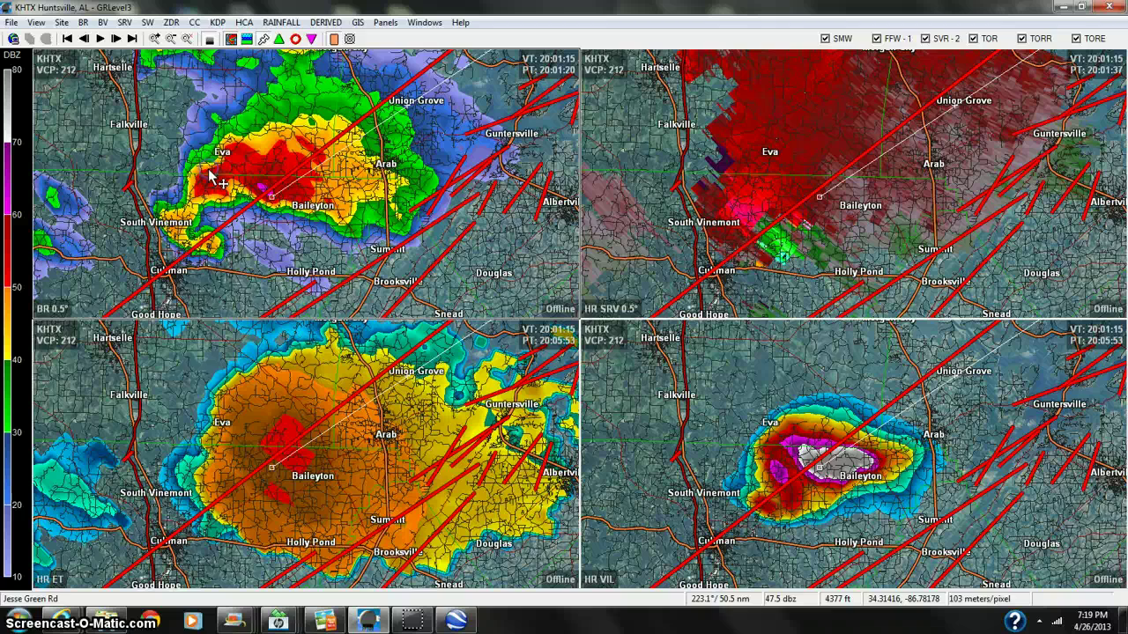
{"action": "left_click", "coordinate": [267, 181]}
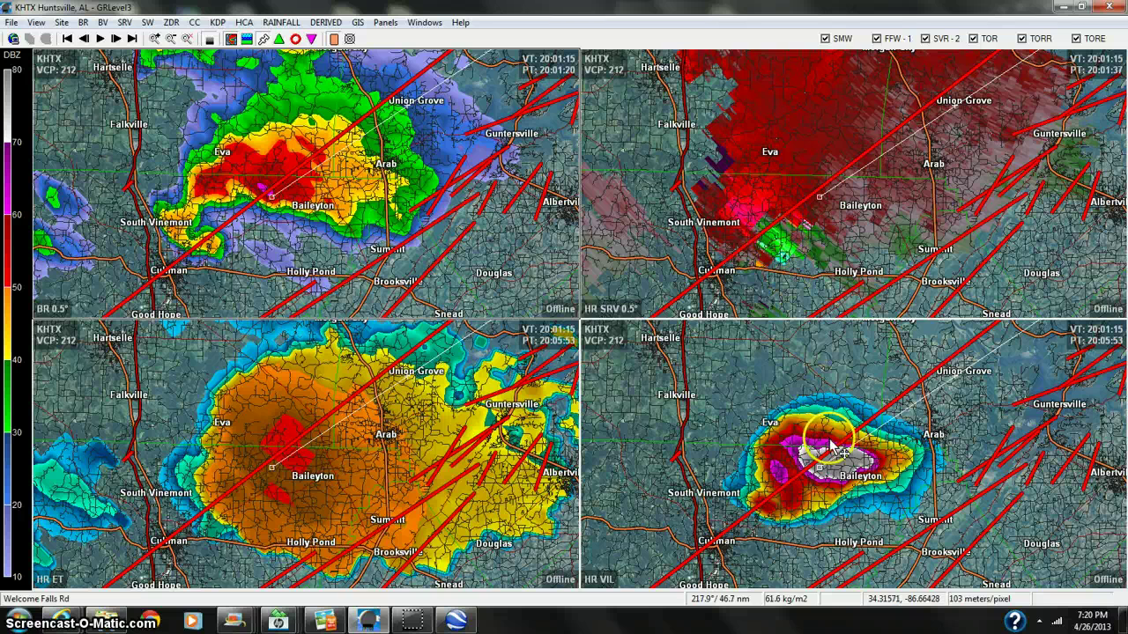
{"action": "left_click", "coordinate": [276, 451]}
{"action": "left_click", "coordinate": [276, 452]}
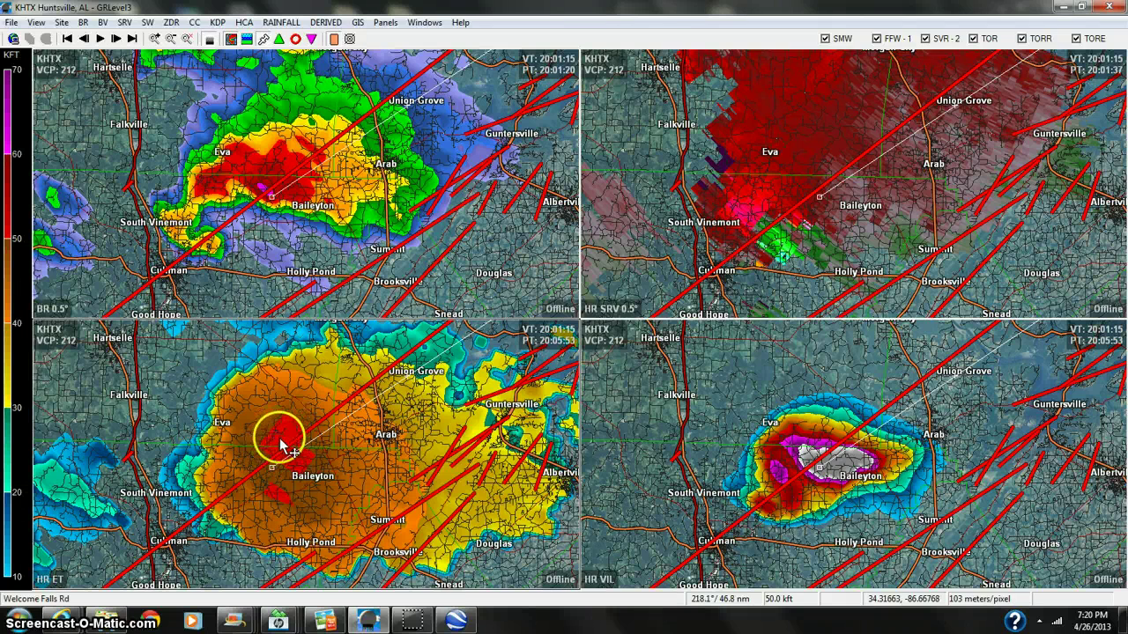
Step the radar forward to the 20:15 scan, following the hook echo along the tornado track toward Arab
{"action": "left_click", "coordinate": [116, 39]}
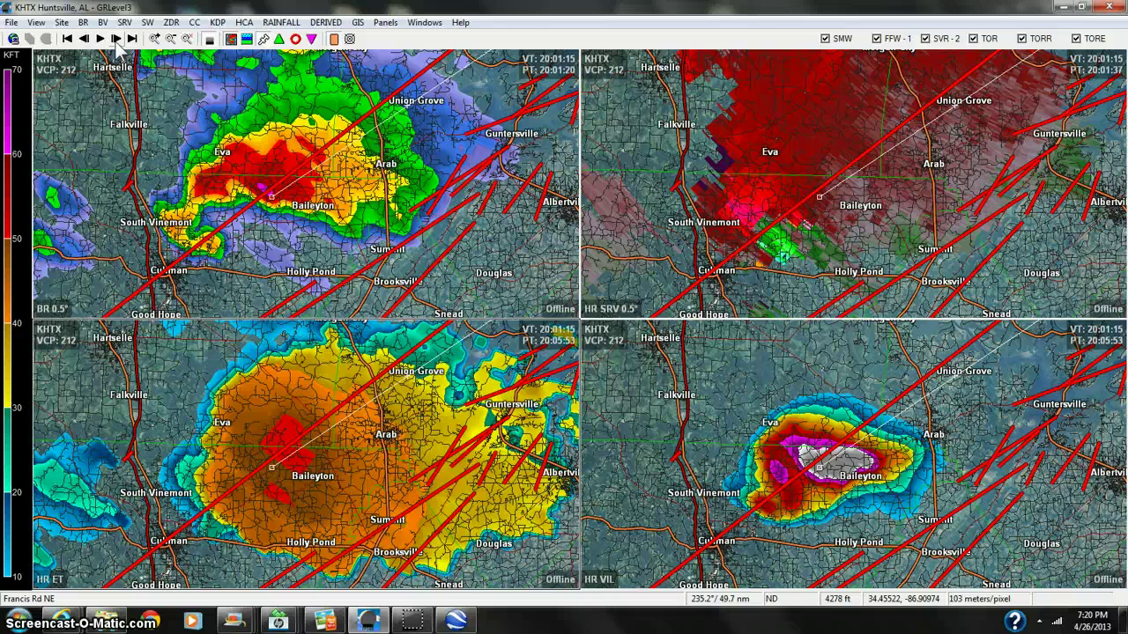
{"action": "left_click", "coordinate": [115, 41]}
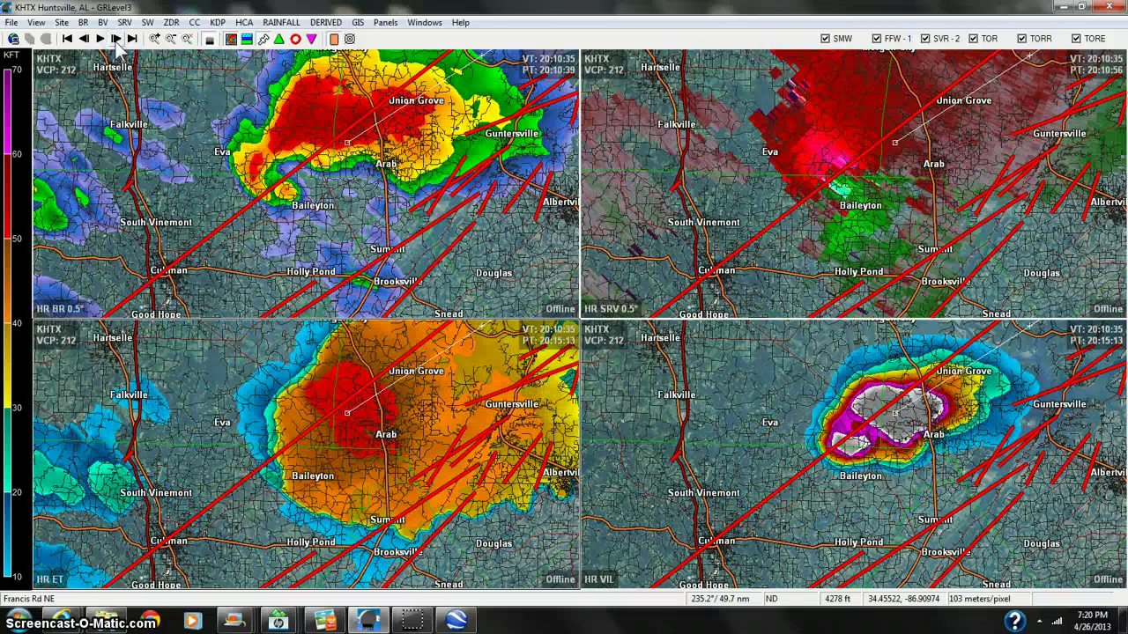
{"action": "left_click", "coordinate": [115, 41]}
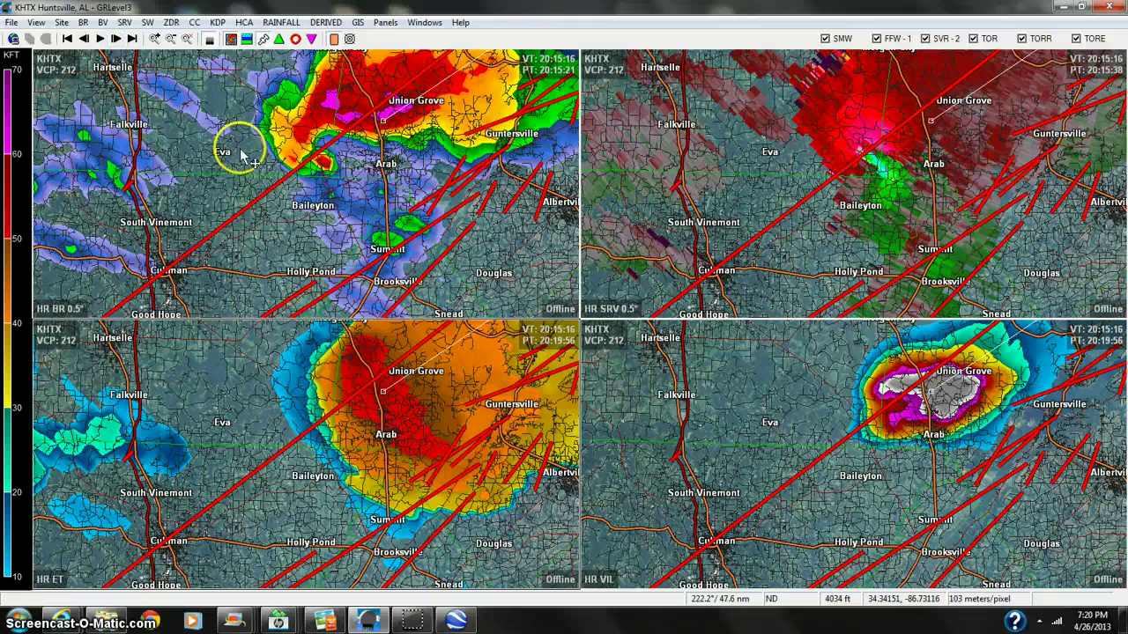
Follow the storm over Union Grove and Grant, stepping the radar forward to the 20:43 scan
{"action": "left_click_drag", "start_coordinate": [306, 160], "coordinate": [167, 252]}
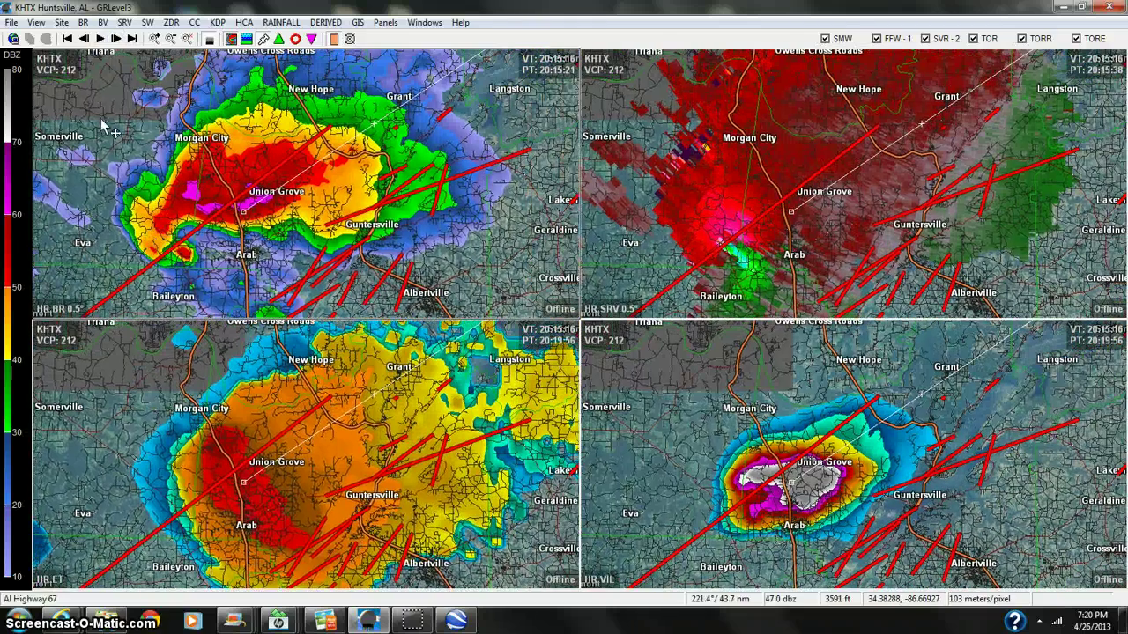
{"action": "left_click", "coordinate": [116, 40]}
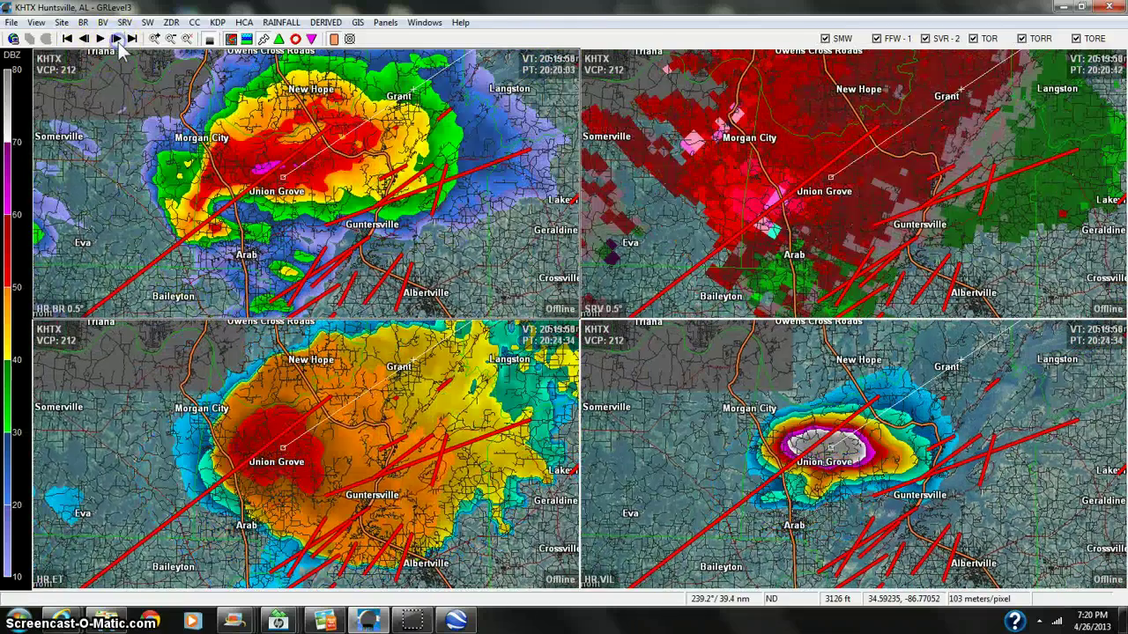
{"action": "left_click", "coordinate": [116, 40]}
{"action": "left_click", "coordinate": [116, 40]}
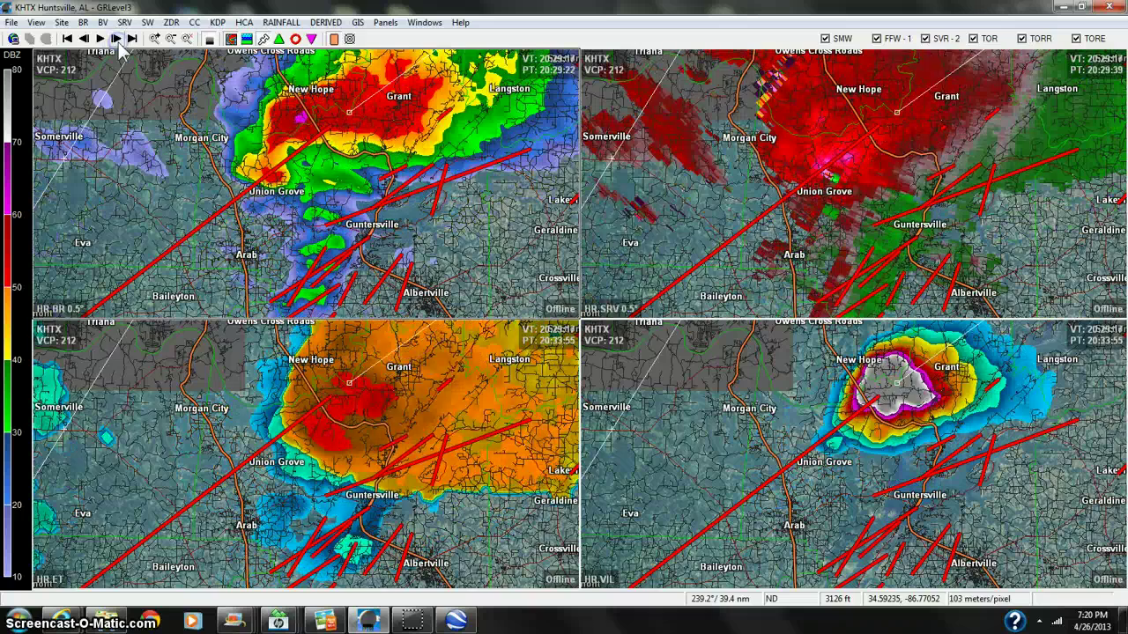
{"action": "left_click", "coordinate": [115, 40]}
{"action": "left_click", "coordinate": [115, 40]}
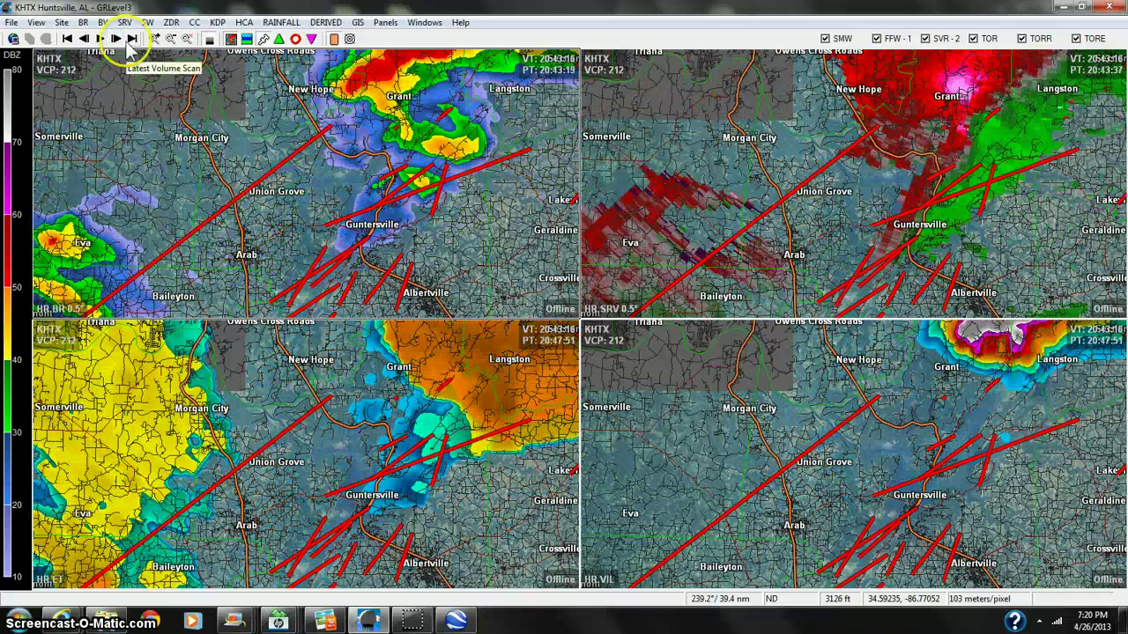
Track the storm past Langston toward Scottsboro and Dutton, advancing the radar beyond the 20:47 scan
{"action": "left_click_drag", "start_coordinate": [746, 97], "coordinate": [573, 172]}
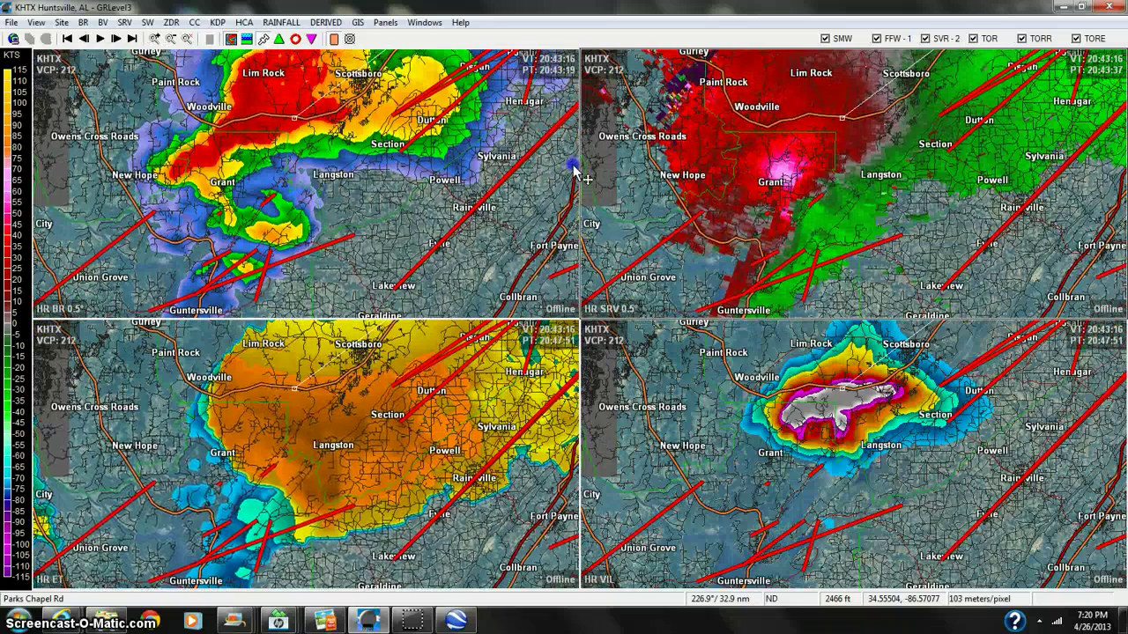
{"action": "left_click", "coordinate": [114, 39]}
{"action": "left_click", "coordinate": [500, 144]}
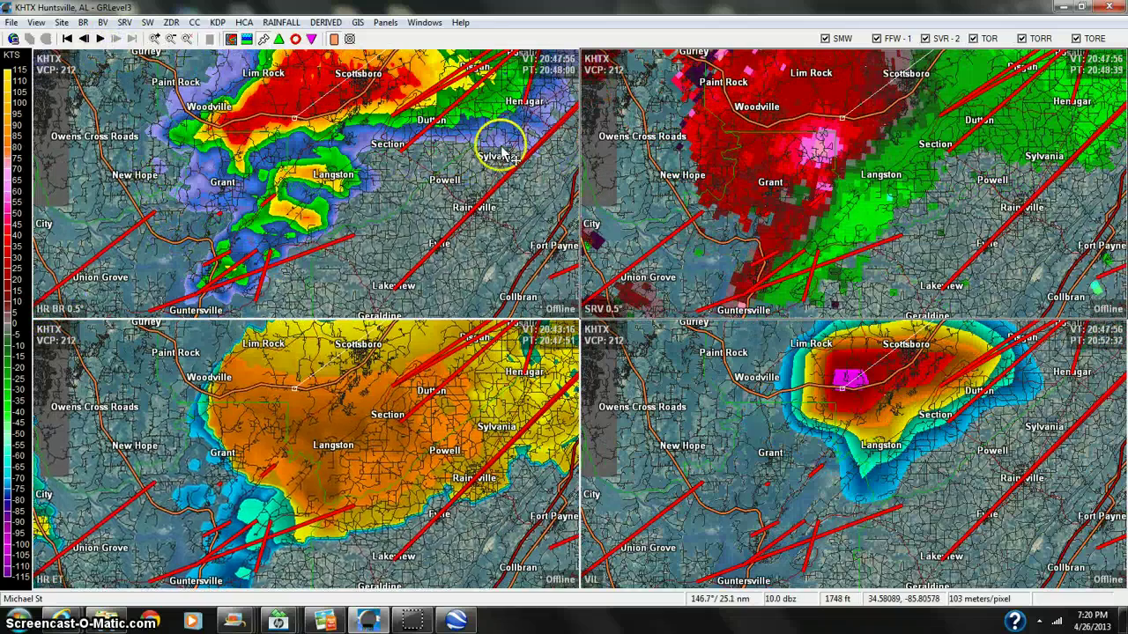
{"action": "left_click_drag", "start_coordinate": [866, 124], "coordinate": [761, 194]}
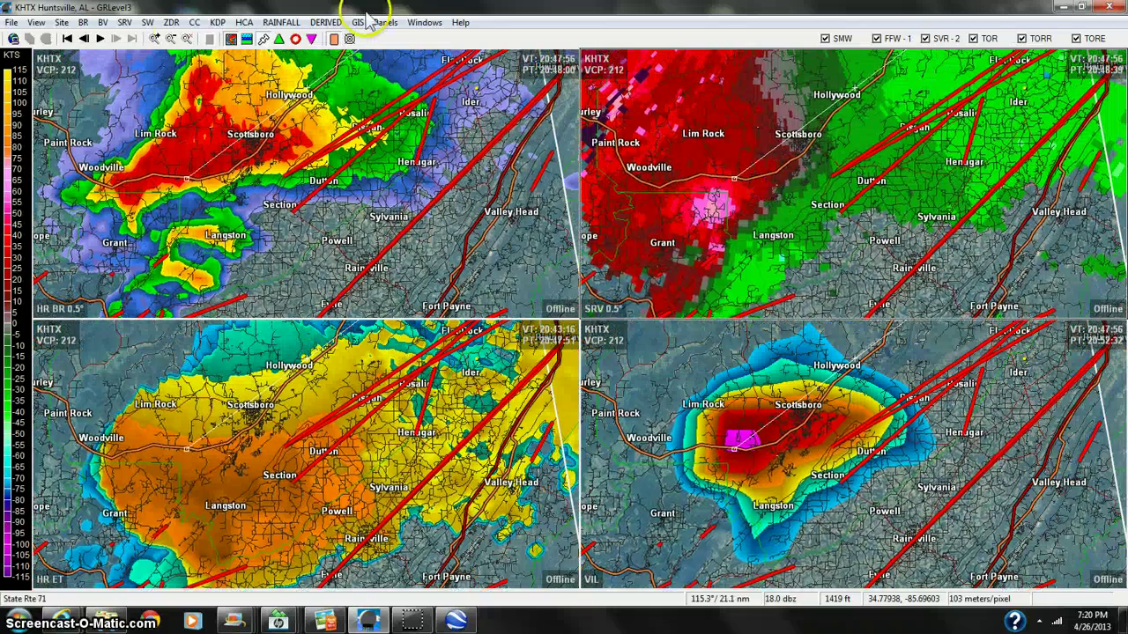
{"action": "left_click", "coordinate": [102, 39]}
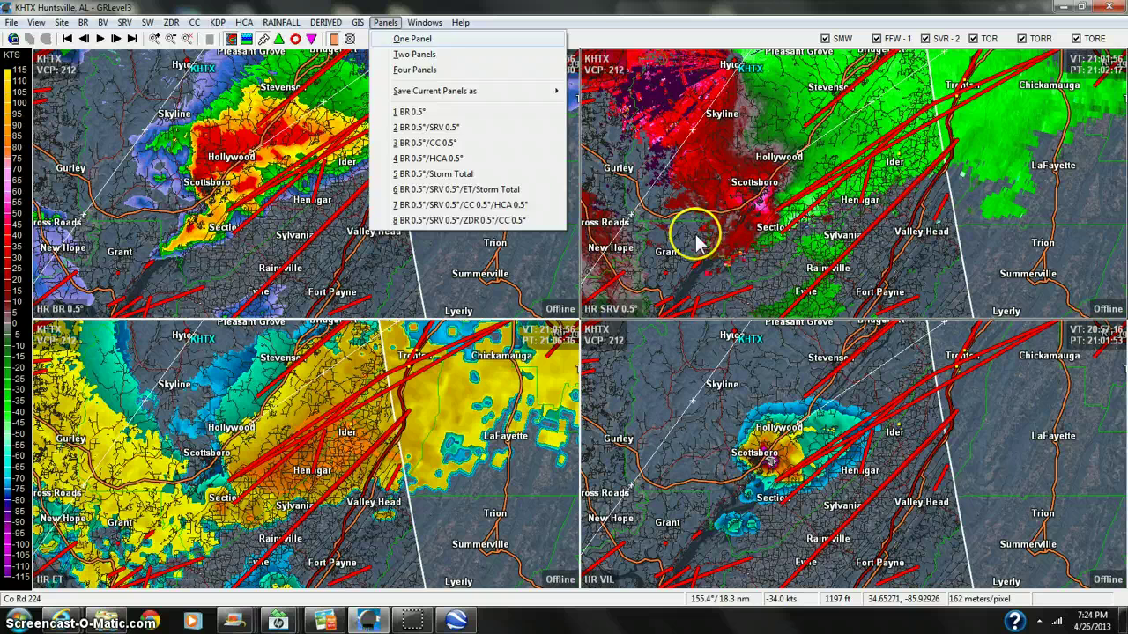
Examine the velocity couplet, VIL, echo tops and tornado track details between Scottsboro and Section in the 21:01 scan
{"action": "left_click", "coordinate": [695, 236]}
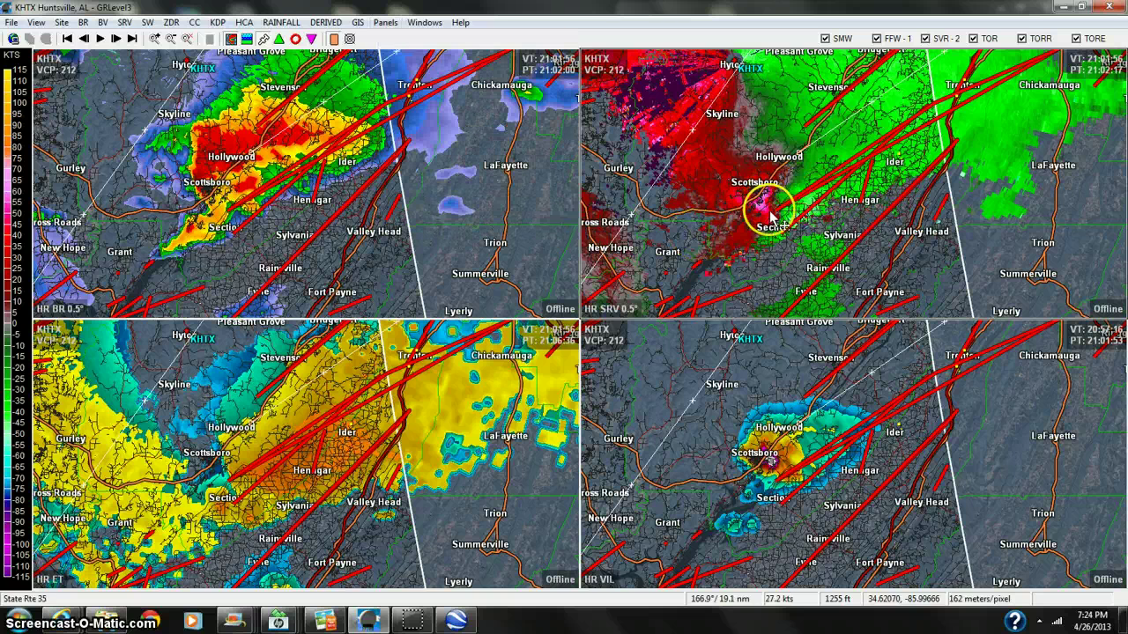
{"action": "mouse_move", "coordinate": [779, 199]}
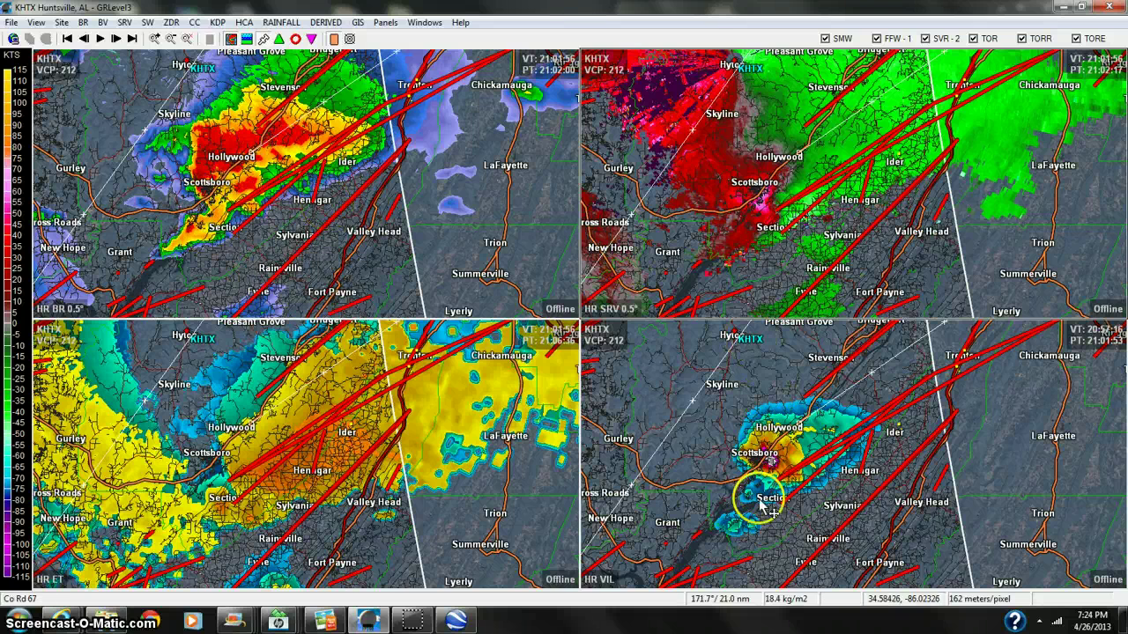
{"action": "mouse_move", "coordinate": [798, 461]}
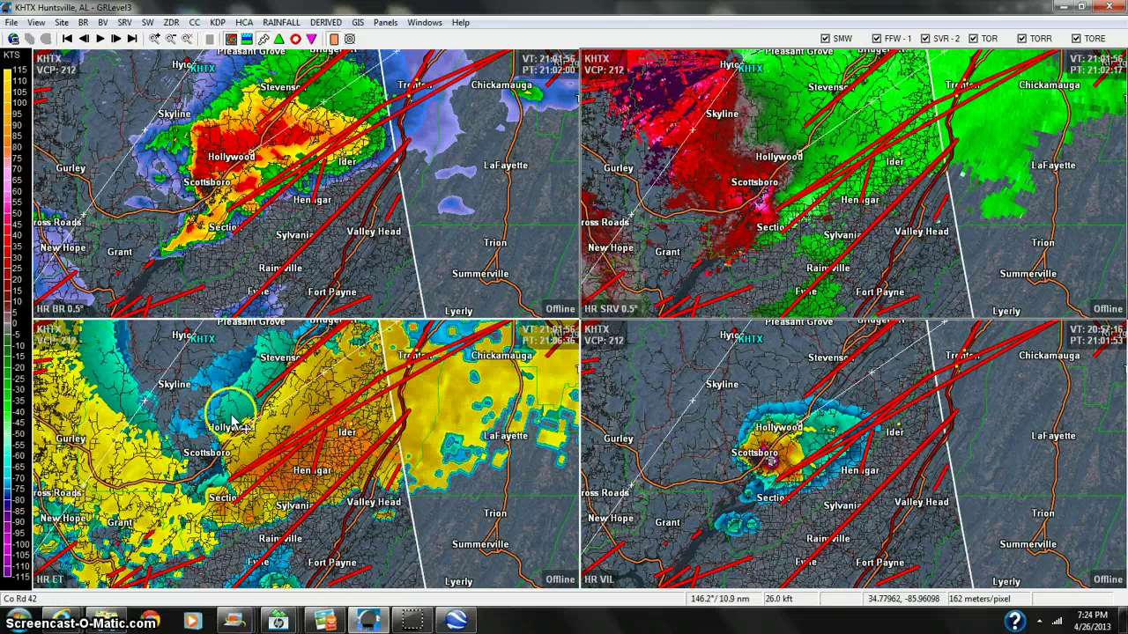
{"action": "mouse_move", "coordinate": [267, 475]}
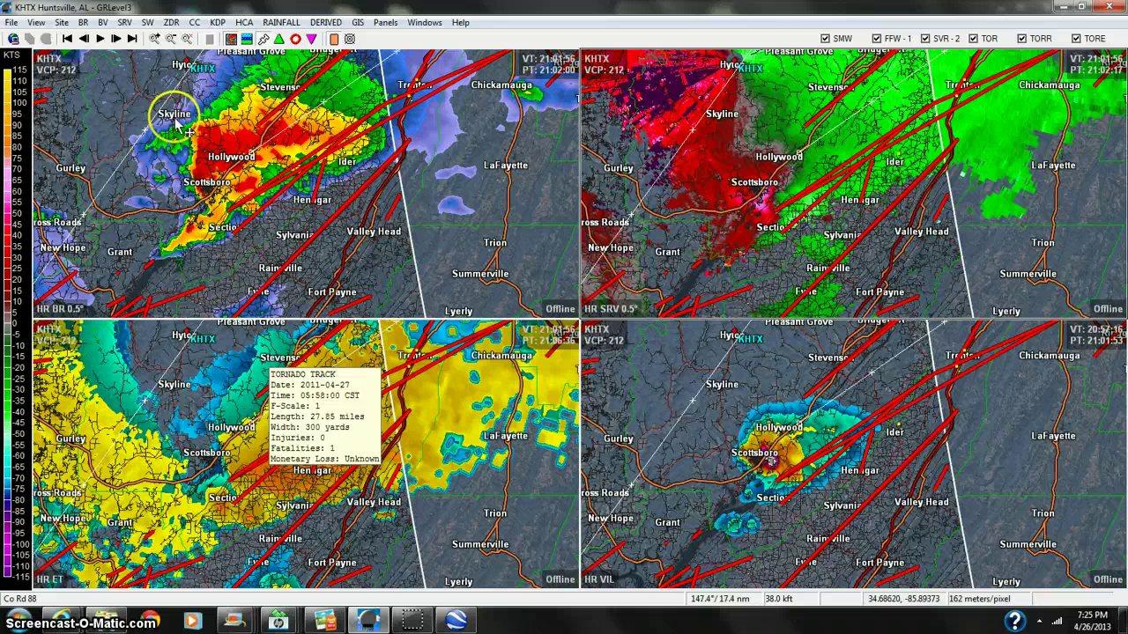
Step the radar forward to the 21:20 scan and watch the storm move along the tornado tracks toward Ider
{"action": "left_click", "coordinate": [116, 41]}
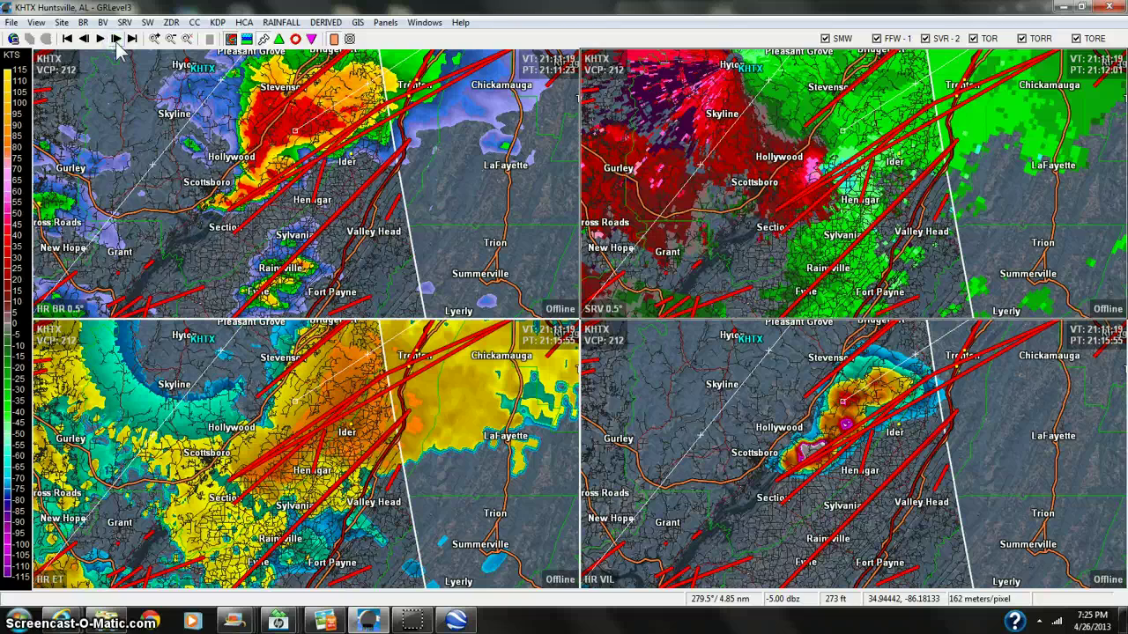
{"action": "left_click", "coordinate": [115, 40]}
{"action": "left_click", "coordinate": [115, 40]}
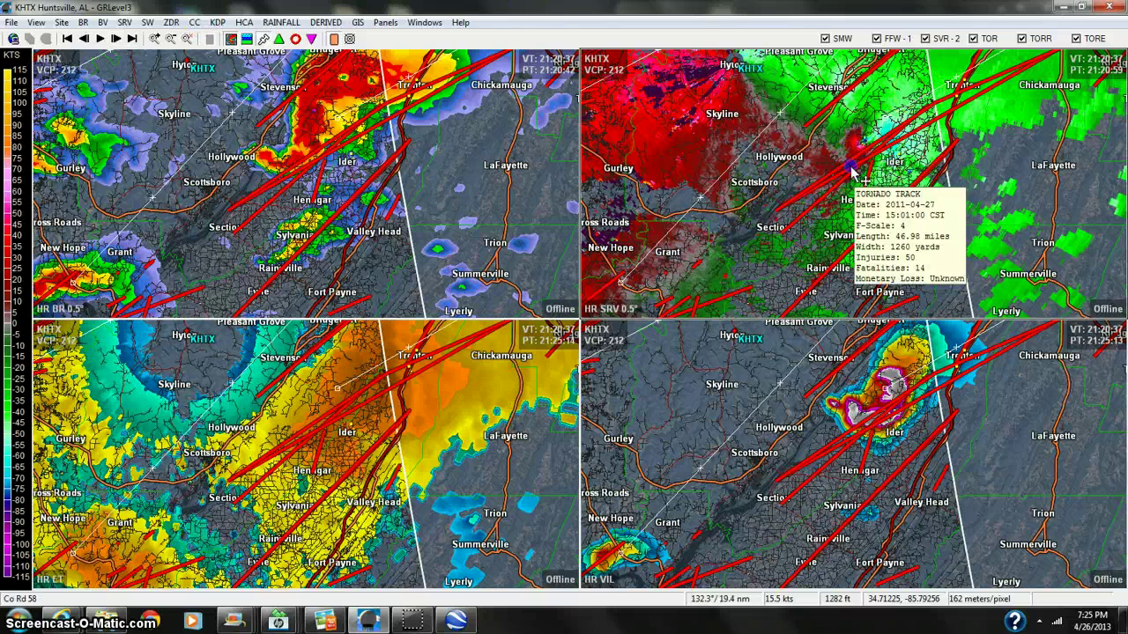
Zoom in on the hook echo and velocity couplet near Flat Rock and Rosalie, keeping Trenton in view
{"action": "left_click_drag", "start_coordinate": [705, 227], "coordinate": [629, 236]}
{"action": "mouse_move", "coordinate": [353, 88]}
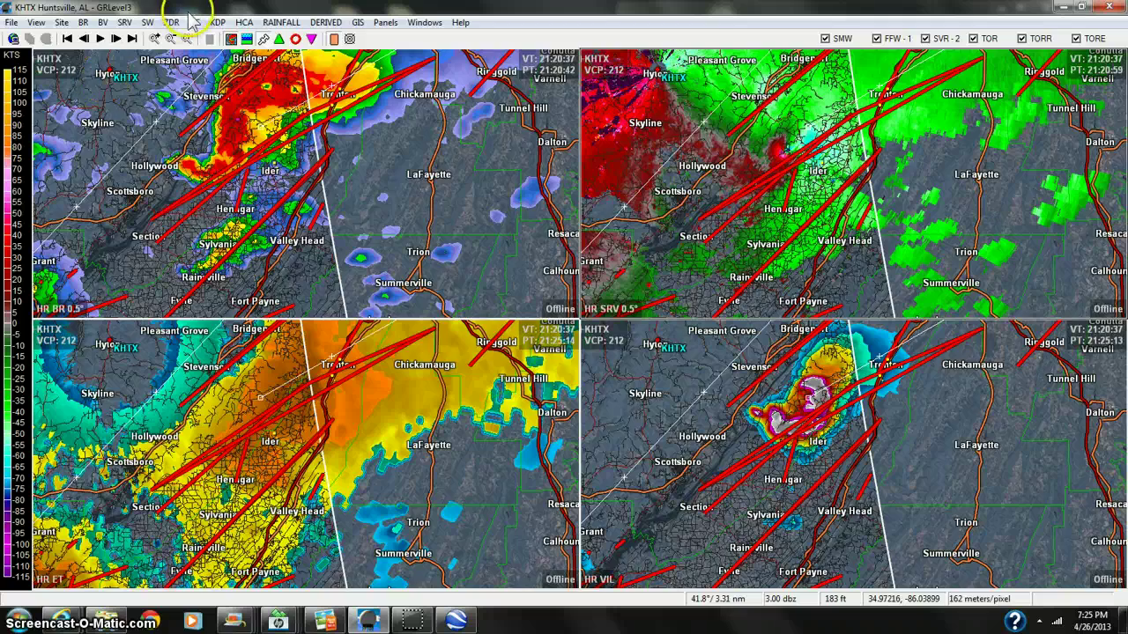
{"action": "left_click", "coordinate": [154, 39]}
{"action": "left_click", "coordinate": [155, 40]}
{"action": "left_click", "coordinate": [154, 40]}
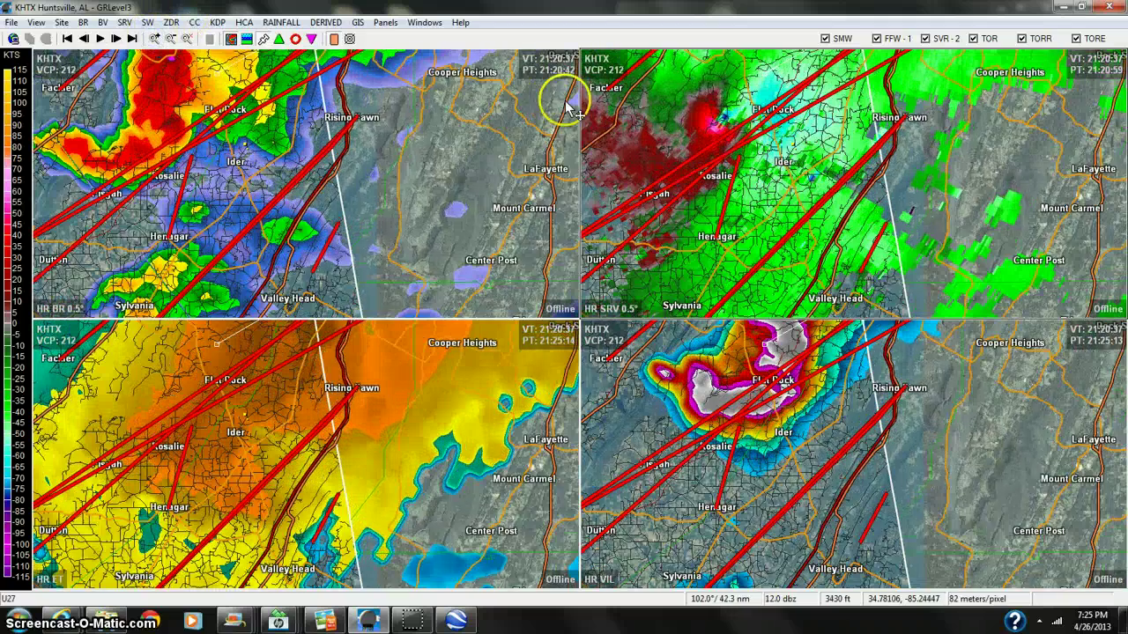
{"action": "left_click_drag", "start_coordinate": [680, 118], "coordinate": [724, 195]}
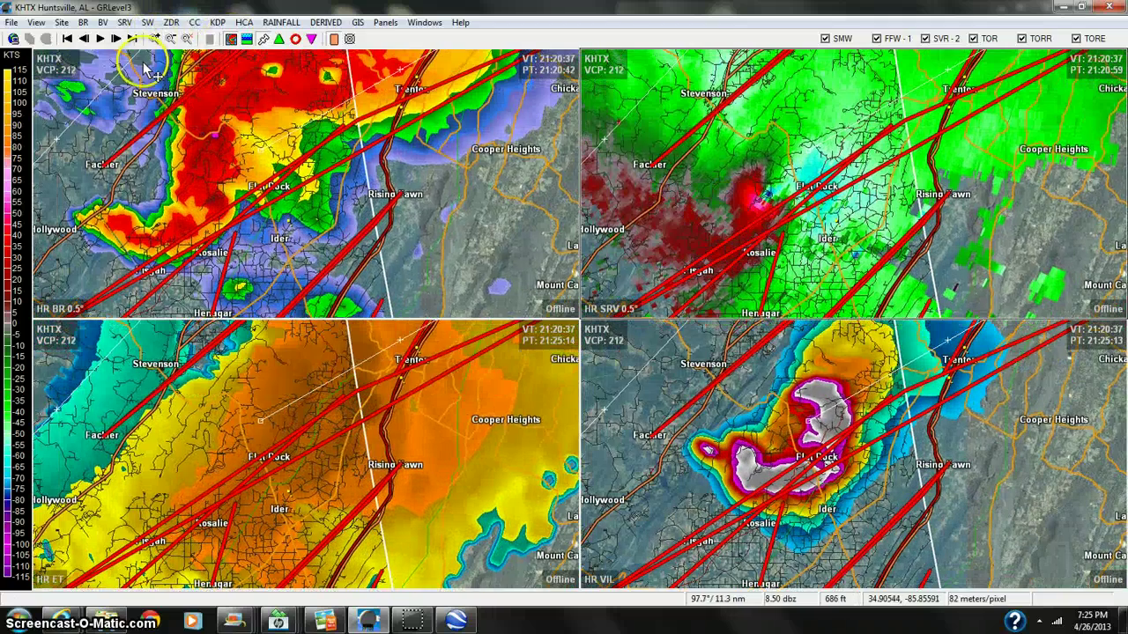
Step the radar forward from the 21:20 scan to the 21:48 scan, following the storm past Trenton
{"action": "left_click", "coordinate": [117, 38]}
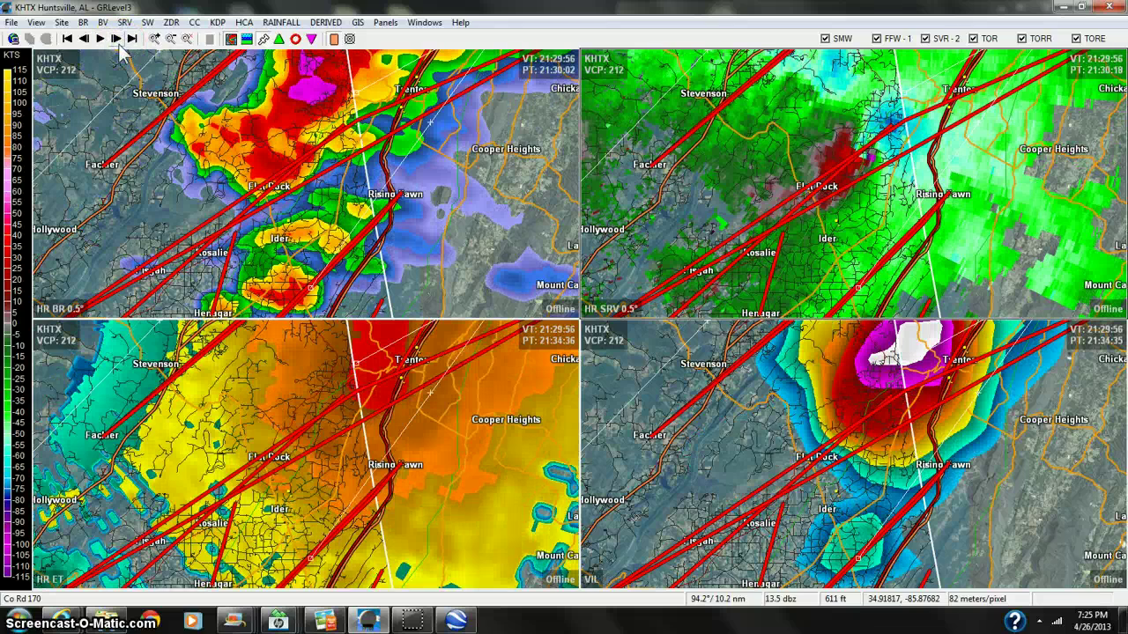
{"action": "left_click", "coordinate": [117, 39]}
{"action": "left_click", "coordinate": [117, 42]}
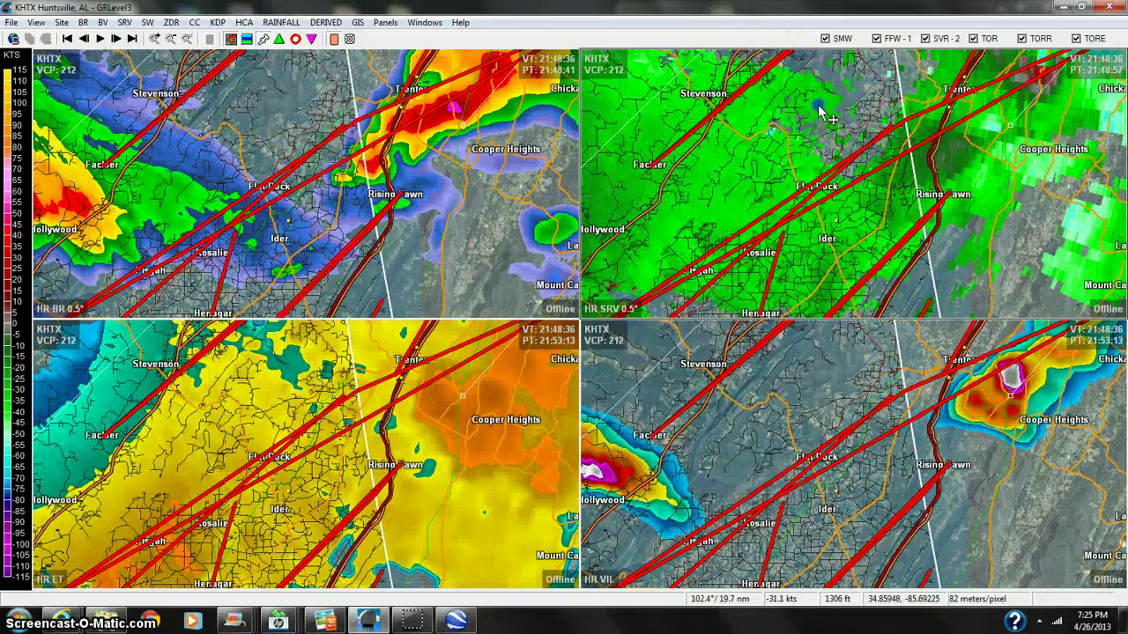
Examine the velocity couplet and the details of both tornado tracks between Trenton and Chickamauga in the 21:48 scan
{"action": "left_click_drag", "start_coordinate": [818, 106], "coordinate": [731, 174]}
{"action": "mouse_move", "coordinate": [1060, 156]}
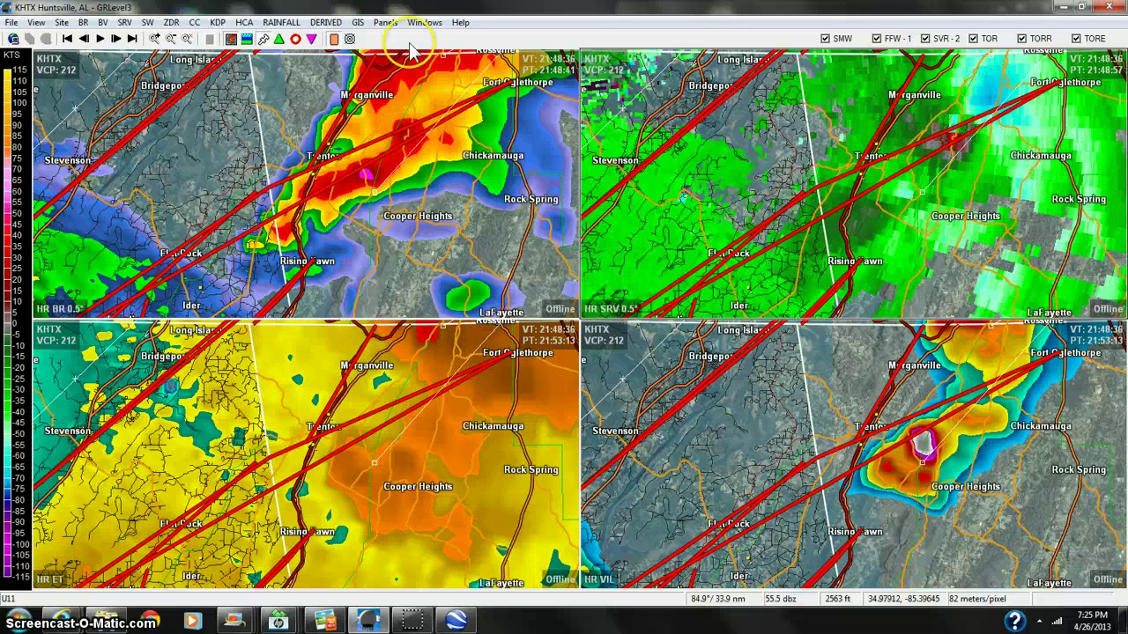
{"action": "mouse_move", "coordinate": [969, 143]}
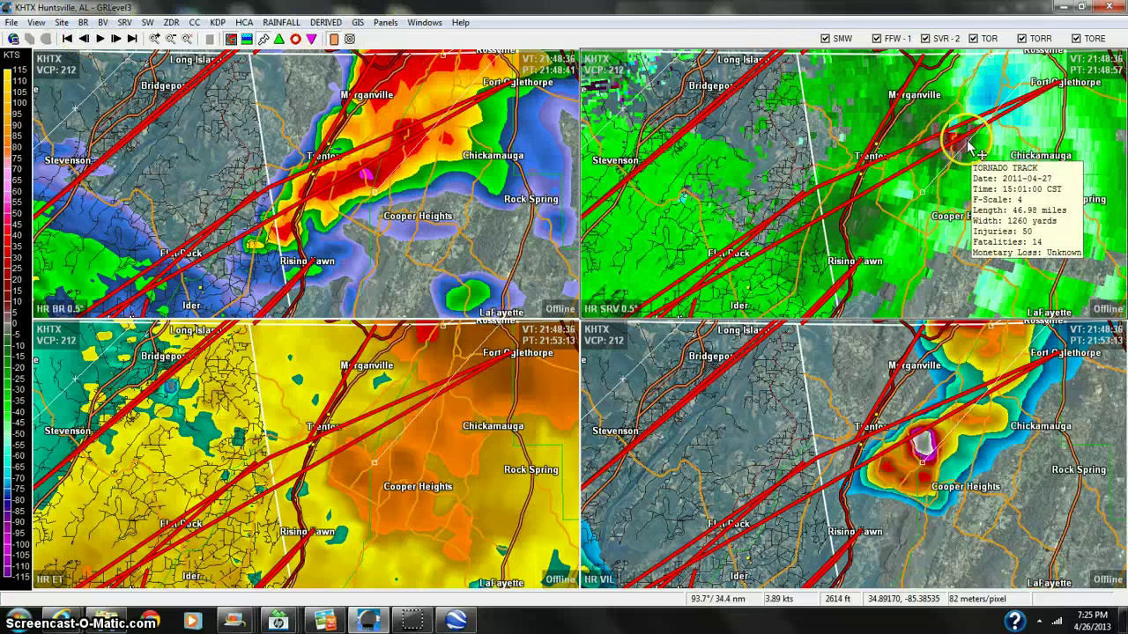
{"action": "mouse_move", "coordinate": [921, 148]}
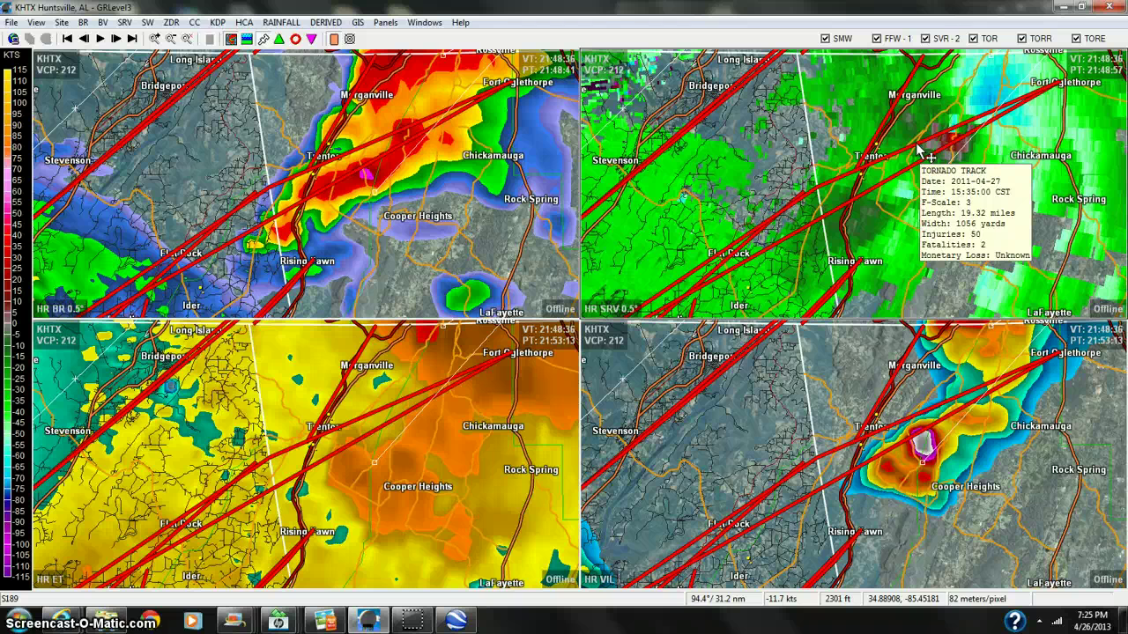
{"action": "mouse_move", "coordinate": [718, 189]}
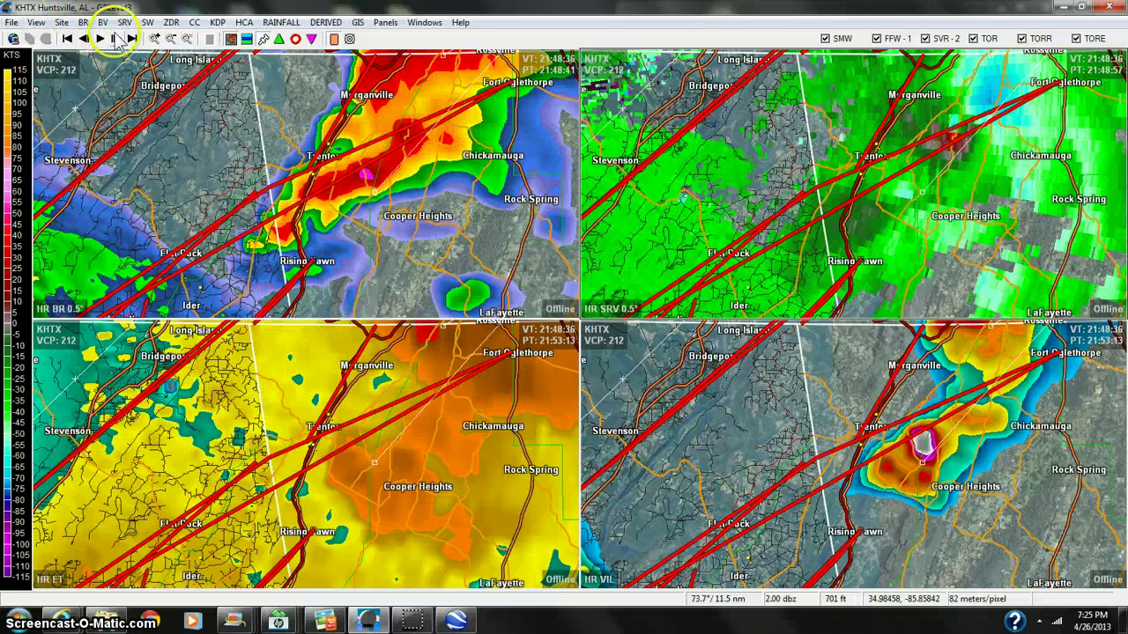
{"action": "mouse_move", "coordinate": [760, 231]}
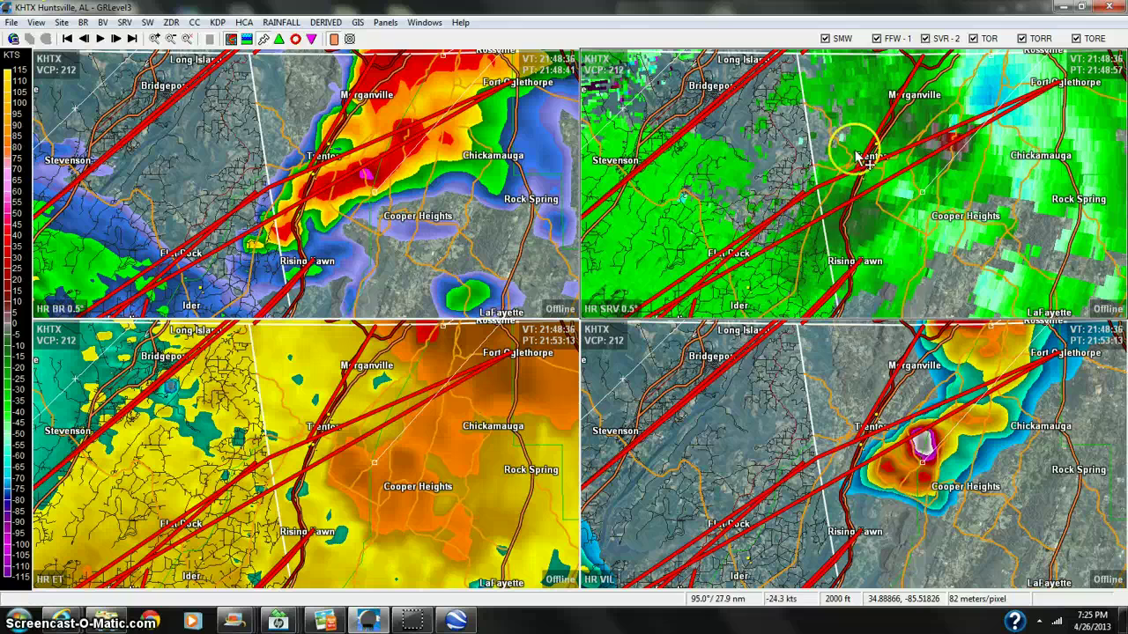
Compare the 22:02 scan with earlier scans back to 21:29, and step forward again through 21:48 around Trenton
{"action": "left_click", "coordinate": [117, 41]}
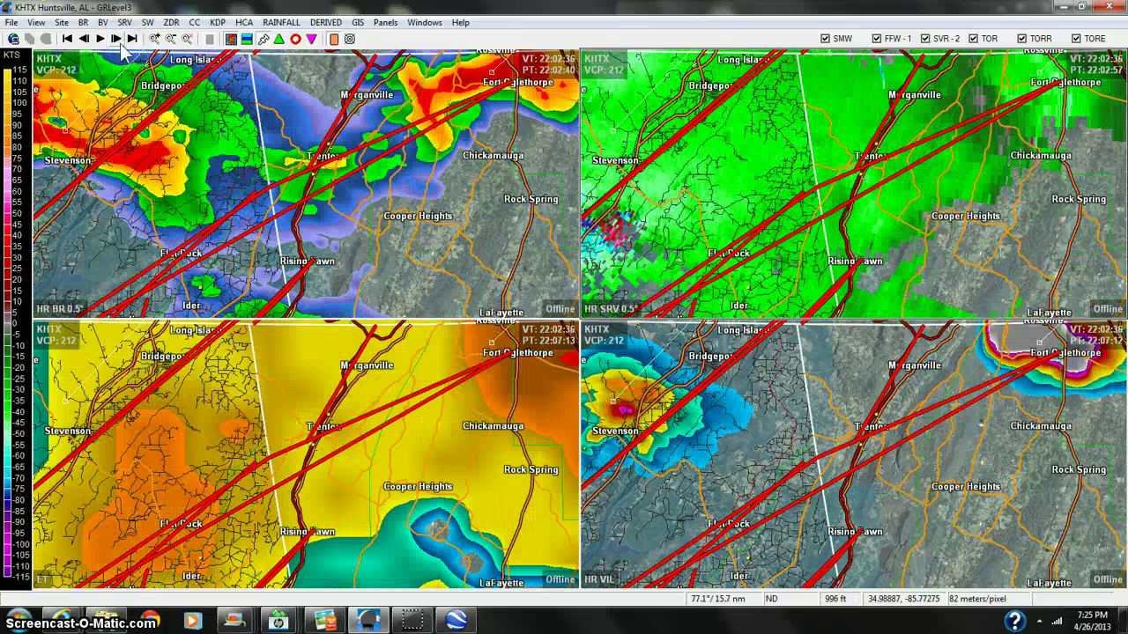
{"action": "left_click", "coordinate": [86, 39]}
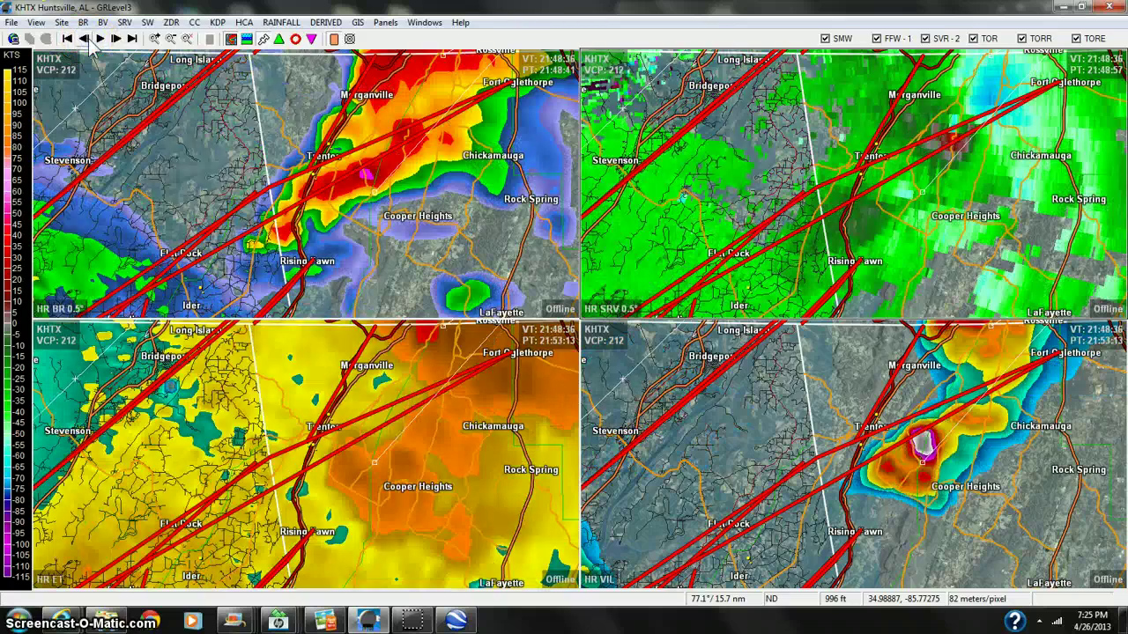
{"action": "left_click", "coordinate": [86, 38]}
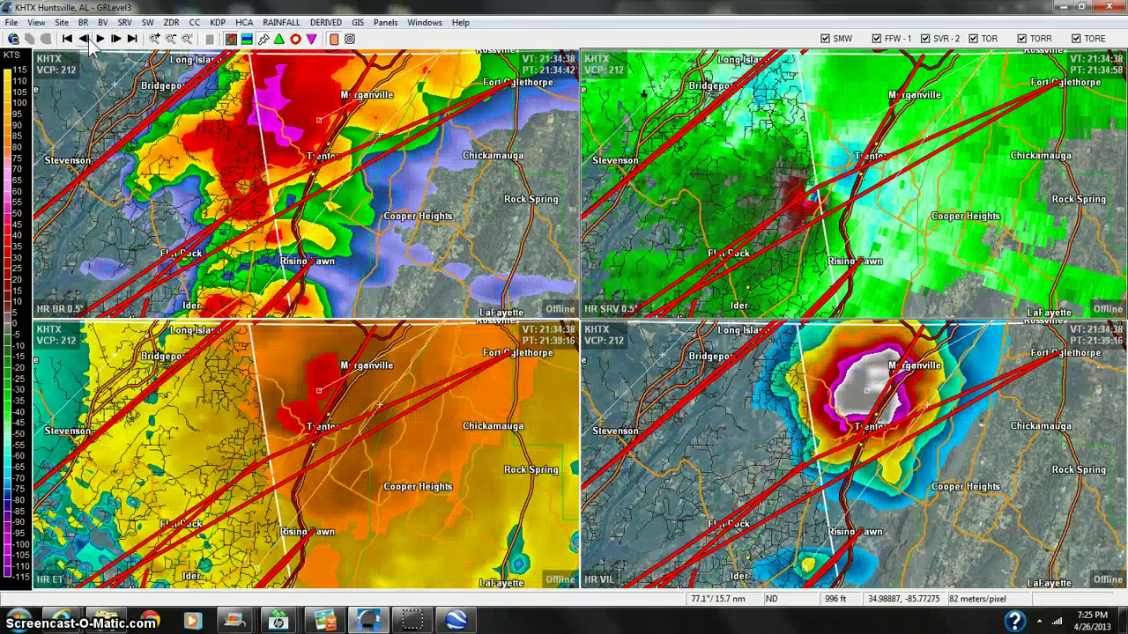
{"action": "left_click", "coordinate": [87, 40]}
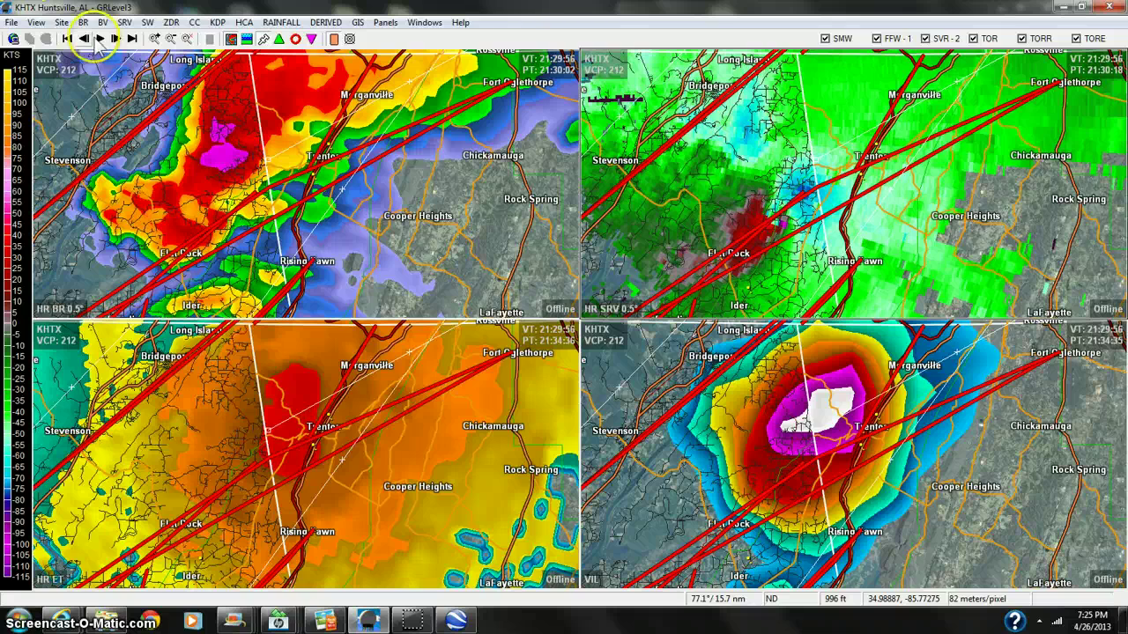
{"action": "left_click", "coordinate": [117, 39]}
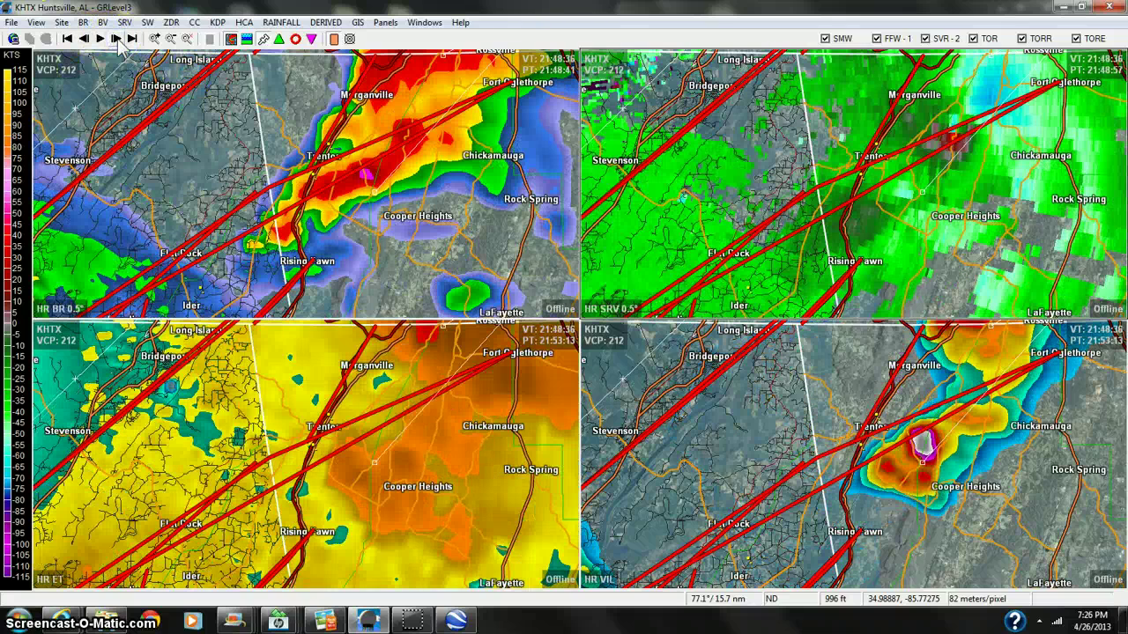
{"action": "left_click", "coordinate": [118, 40]}
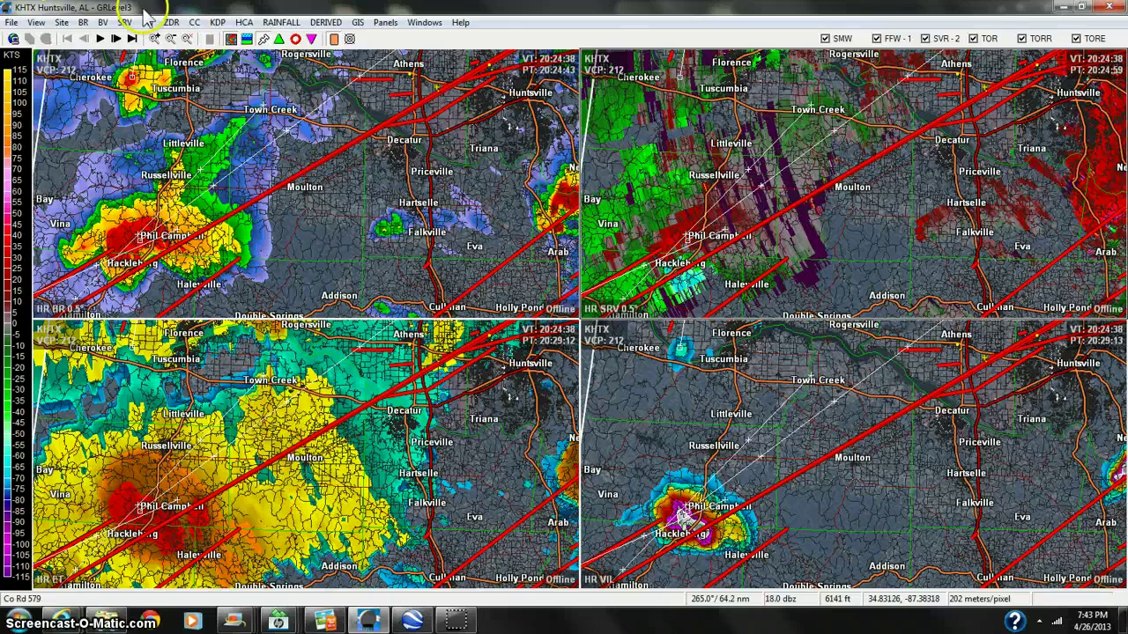
Examine the 20:24 scan's storms and tornado tracks around Hackleburg and Phil Campbell, southwest to Smithville and Detroit
{"action": "left_click_drag", "start_coordinate": [368, 220], "coordinate": [394, 185]}
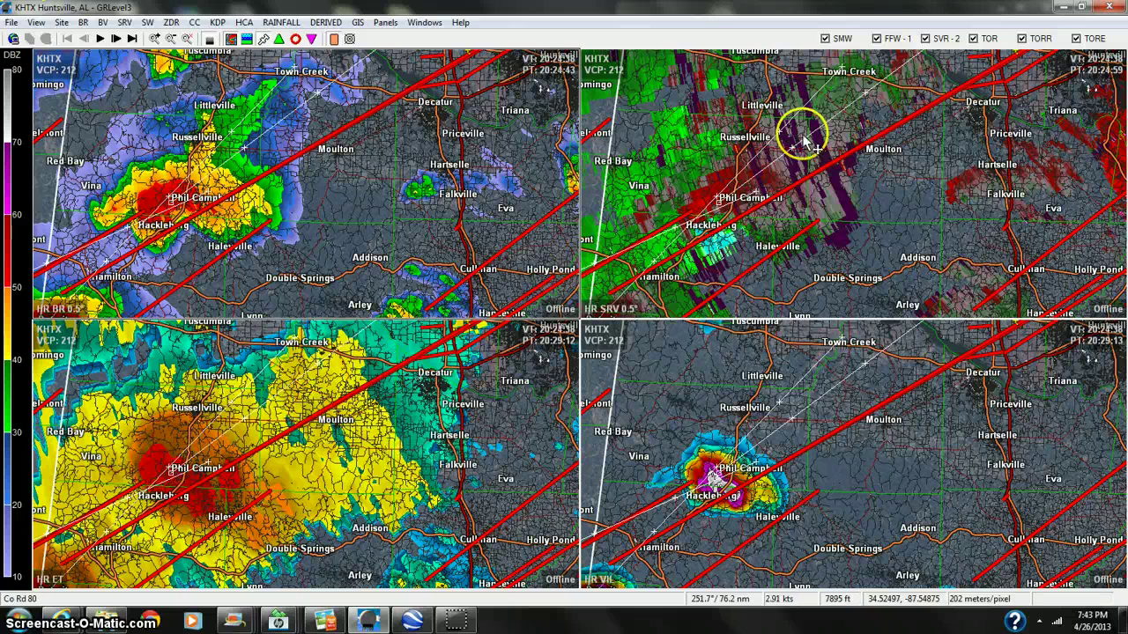
{"action": "left_click_drag", "start_coordinate": [869, 176], "coordinate": [855, 202]}
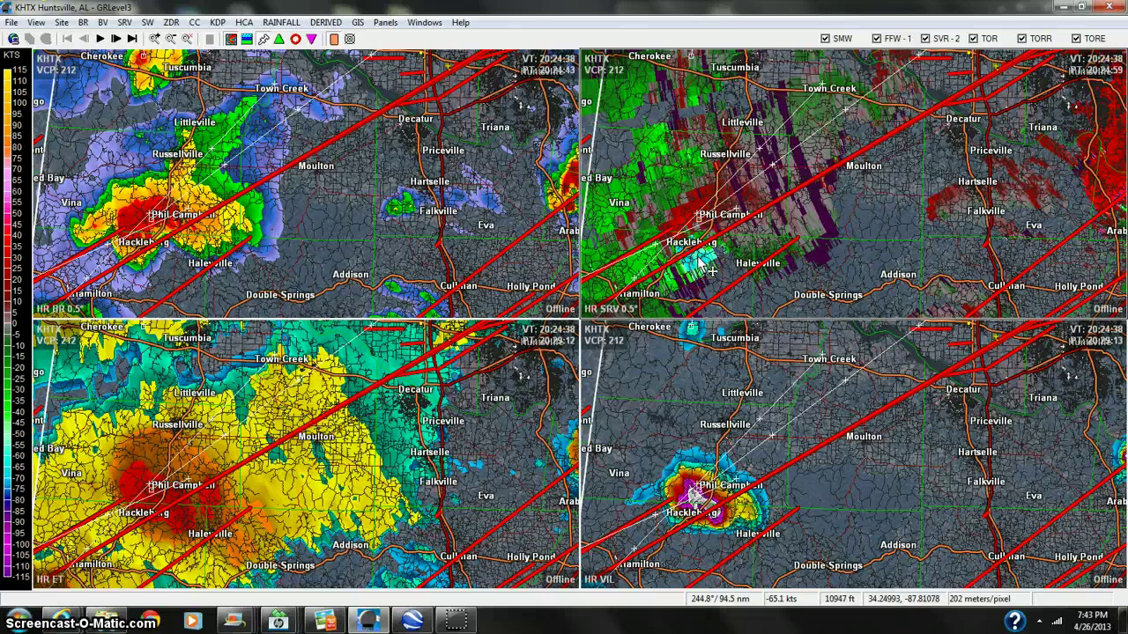
{"action": "left_click_drag", "start_coordinate": [289, 226], "coordinate": [504, 146]}
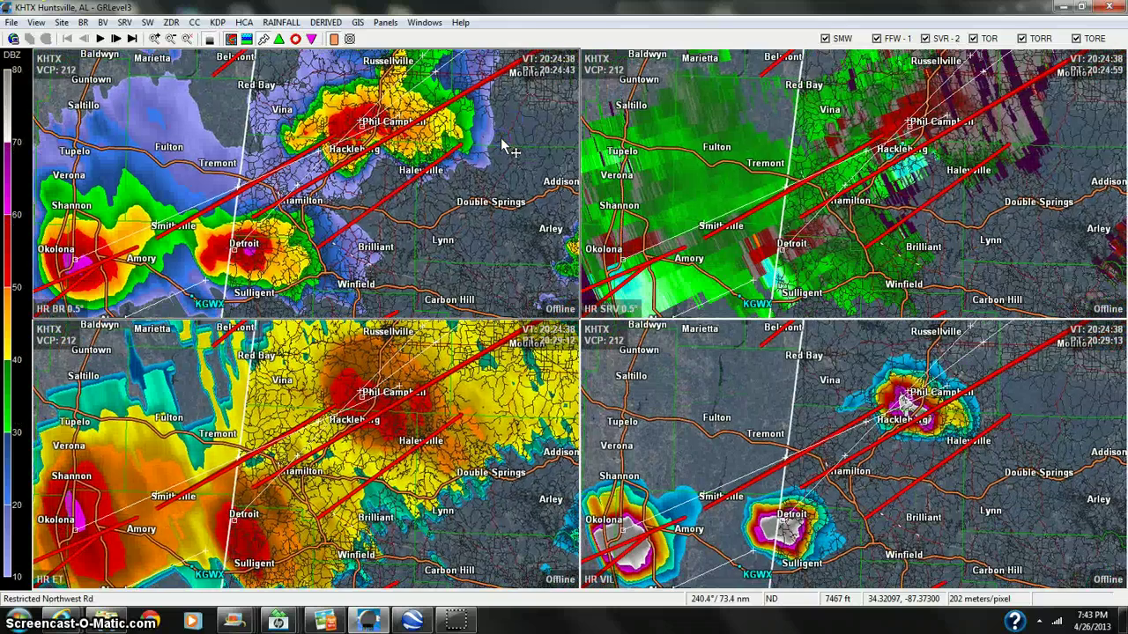
{"action": "left_click", "coordinate": [196, 328]}
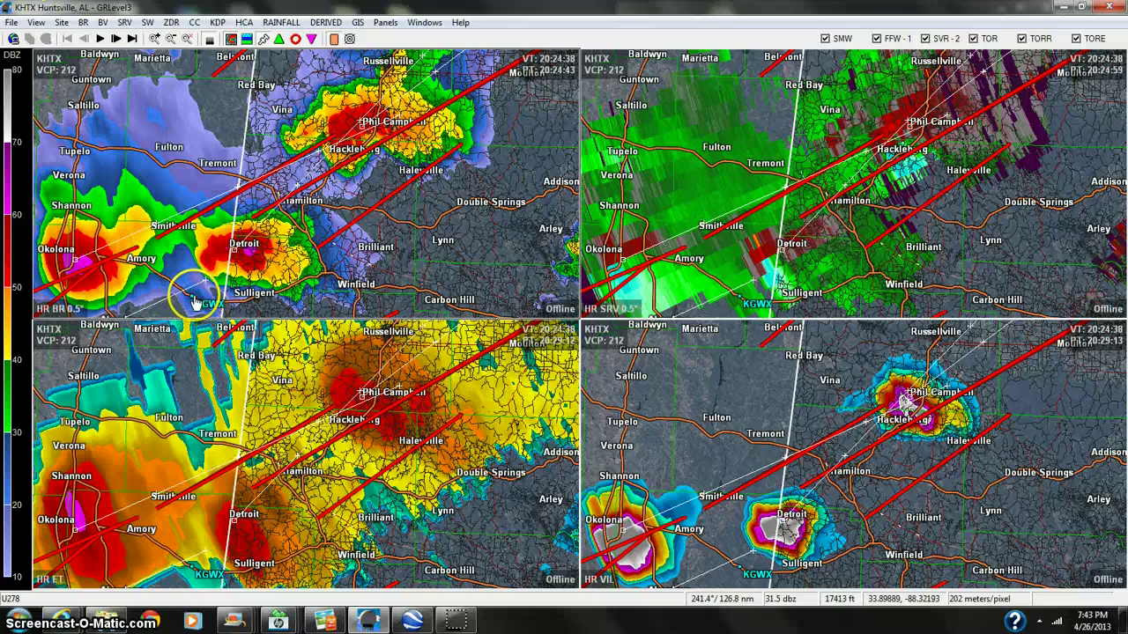
{"action": "left_click_drag", "start_coordinate": [414, 250], "coordinate": [344, 248]}
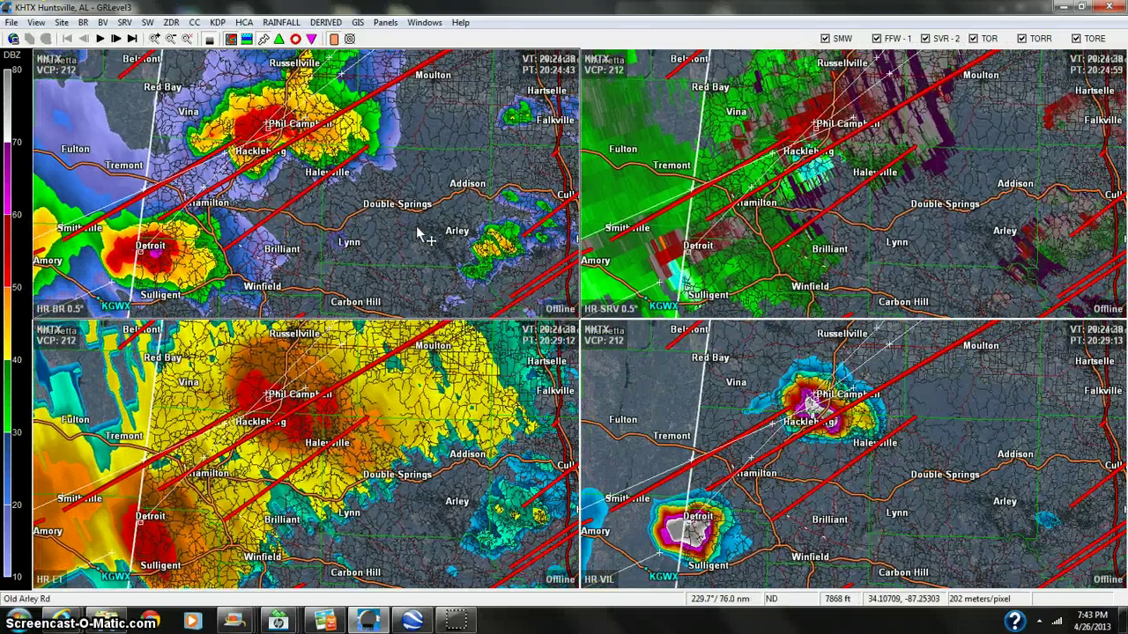
{"action": "left_click", "coordinate": [715, 167]}
{"action": "left_click_drag", "start_coordinate": [907, 122], "coordinate": [803, 192]}
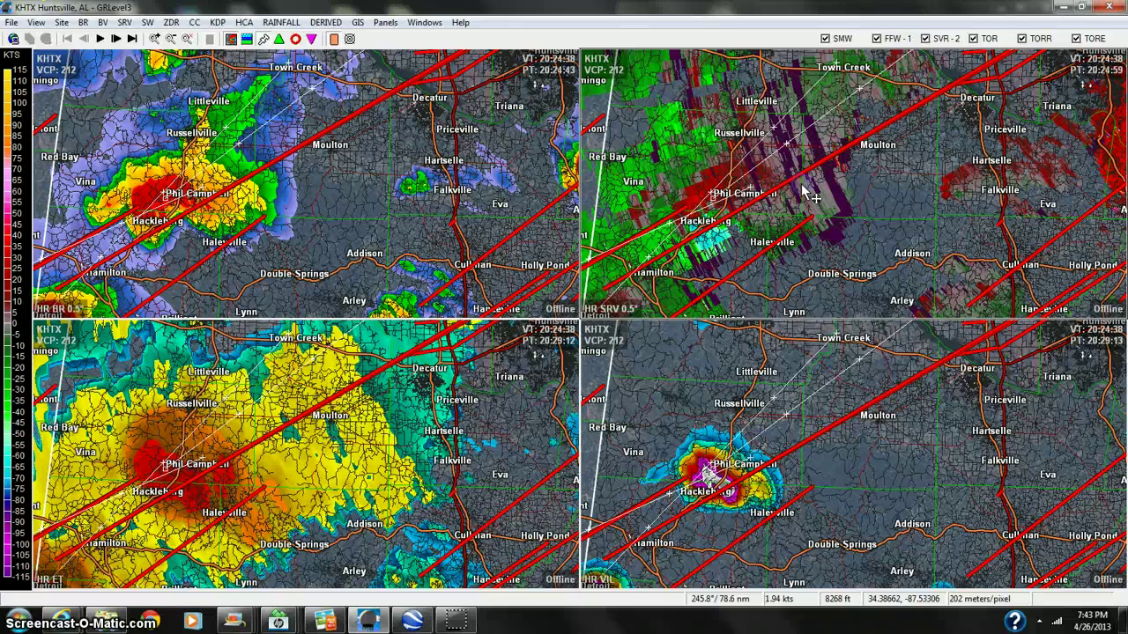
Follow the long tornado track northeast past Decatur and Huntsville to Huntland, and return to the Phil Campbell storm
{"action": "left_click", "coordinate": [452, 129]}
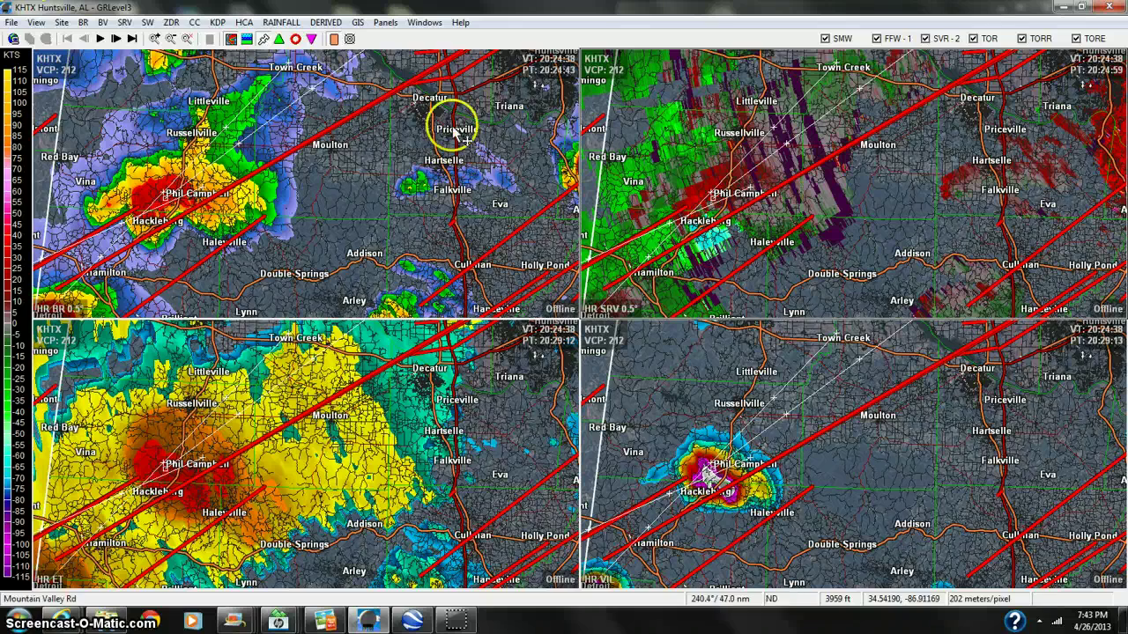
{"action": "left_click_drag", "start_coordinate": [525, 90], "coordinate": [445, 220]}
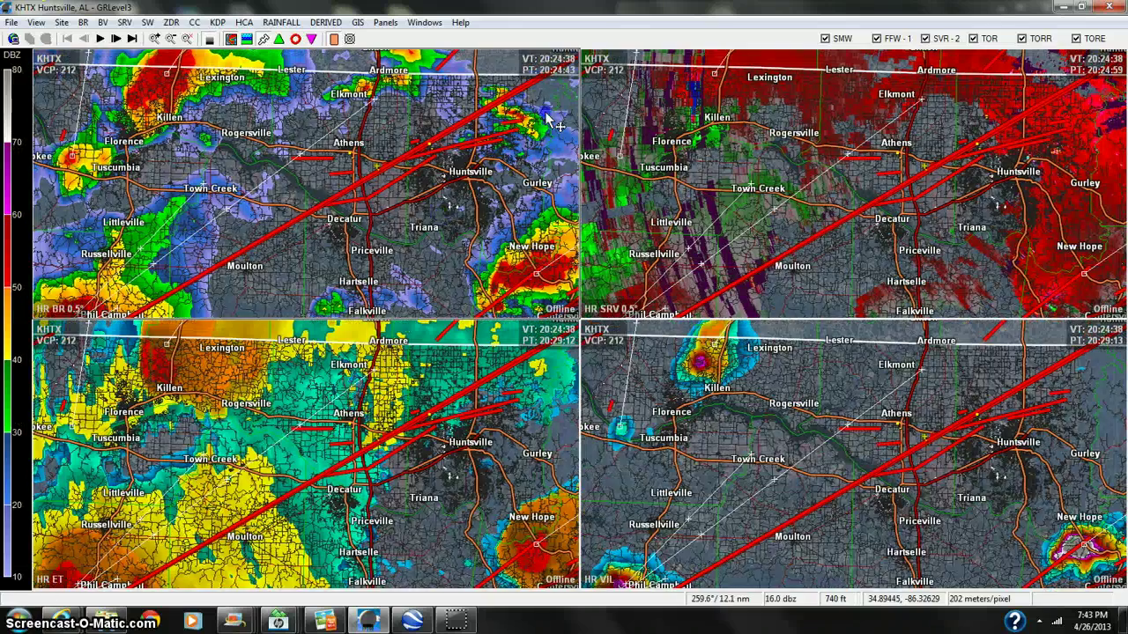
{"action": "left_click_drag", "start_coordinate": [553, 120], "coordinate": [422, 183]}
{"action": "left_click", "coordinate": [531, 159]}
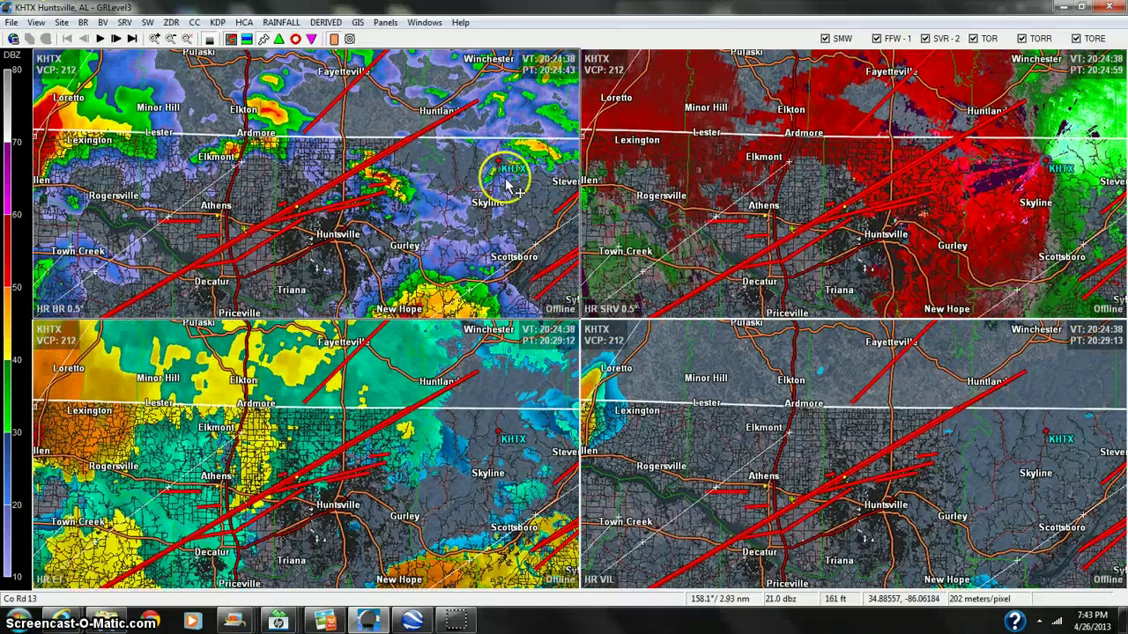
{"action": "left_click_drag", "start_coordinate": [378, 239], "coordinate": [527, 164]}
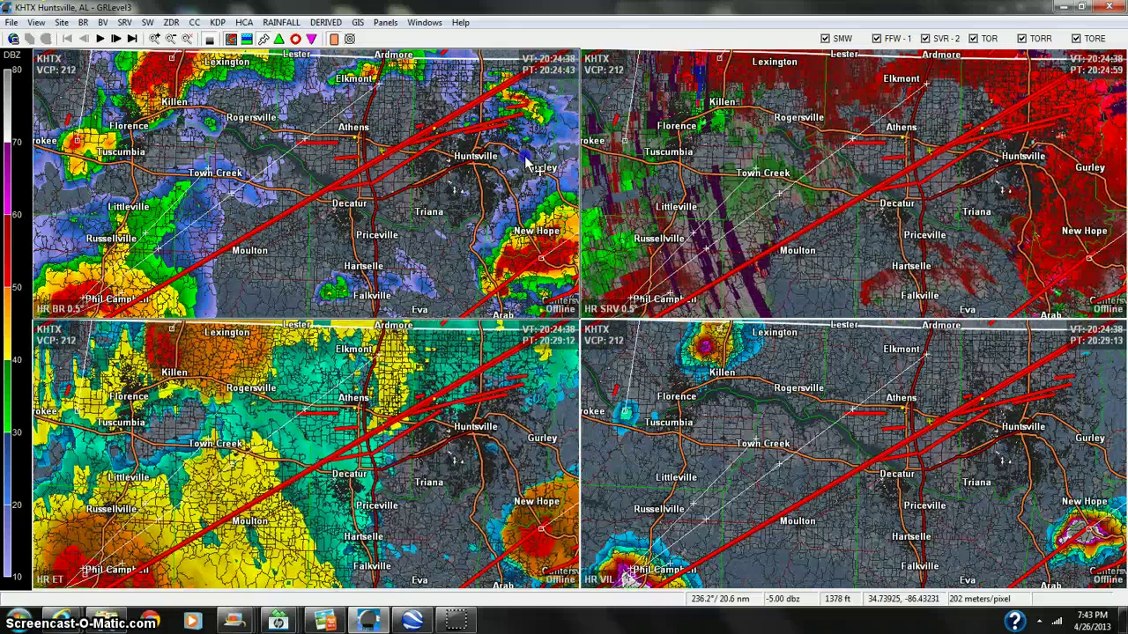
{"action": "left_click_drag", "start_coordinate": [717, 234], "coordinate": [804, 187]}
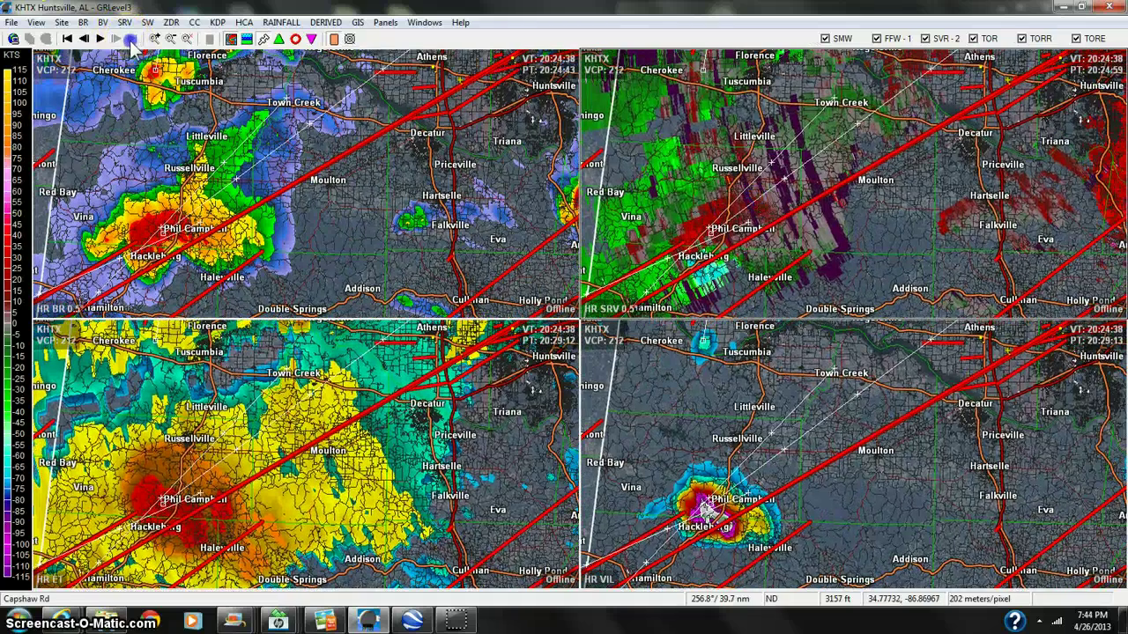
Go to the latest scan, replay the radar loop from the first scan, and pause it at 20:43
{"action": "left_click", "coordinate": [130, 40]}
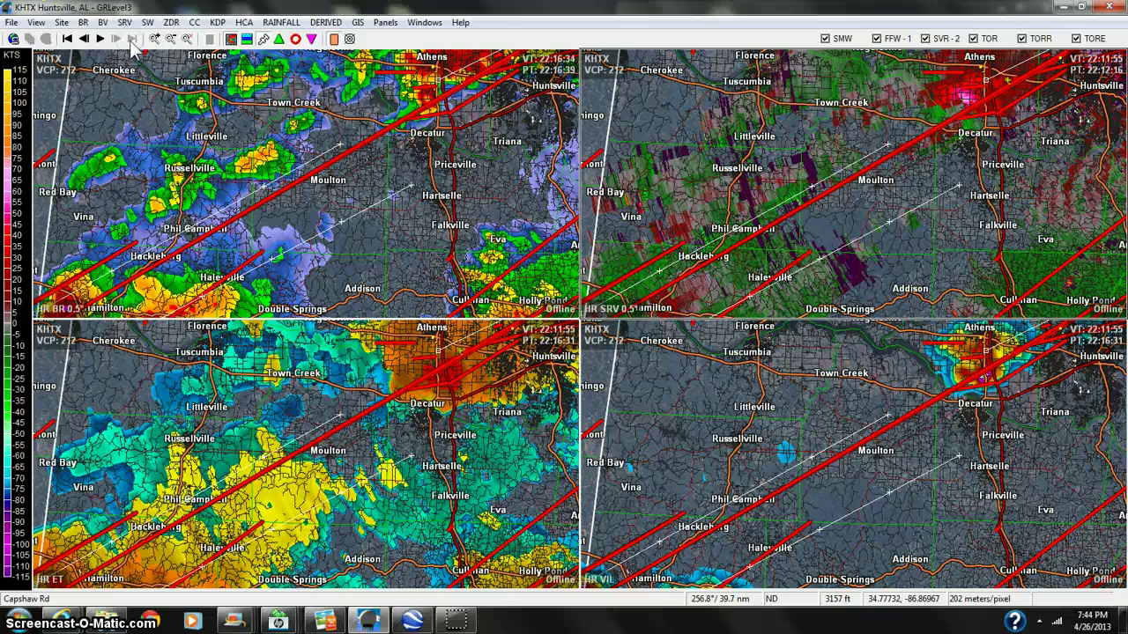
{"action": "left_click", "coordinate": [70, 46]}
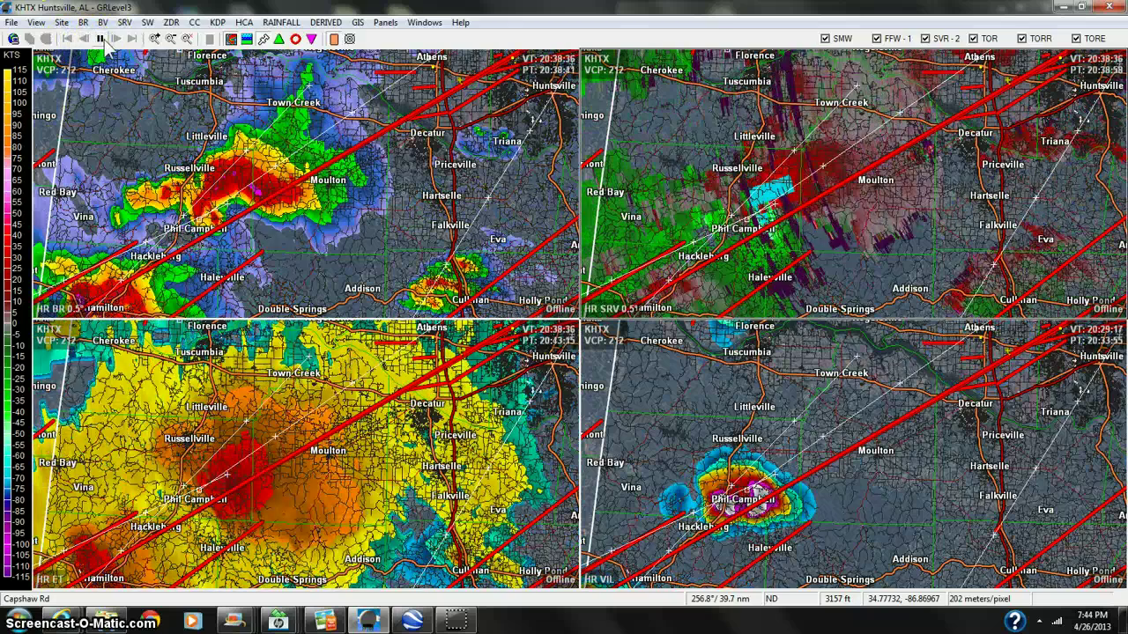
{"action": "left_click", "coordinate": [102, 40]}
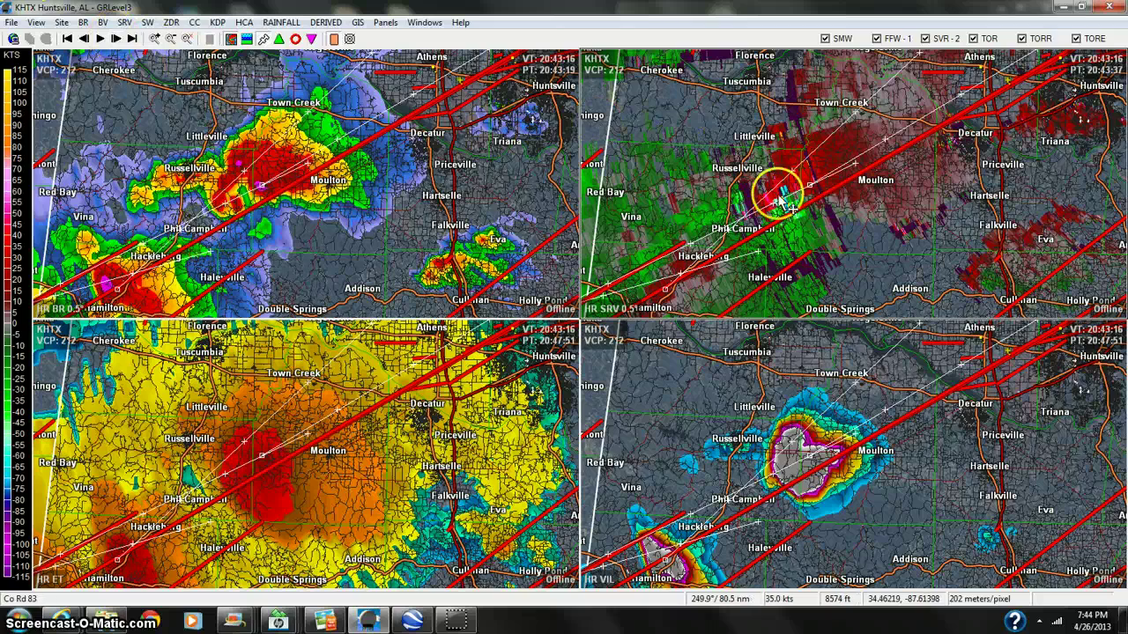
Center the storm approaching Moulton and compare its 20:43, 20:52 and 20:47 scans
{"action": "left_click_drag", "start_coordinate": [820, 194], "coordinate": [767, 222]}
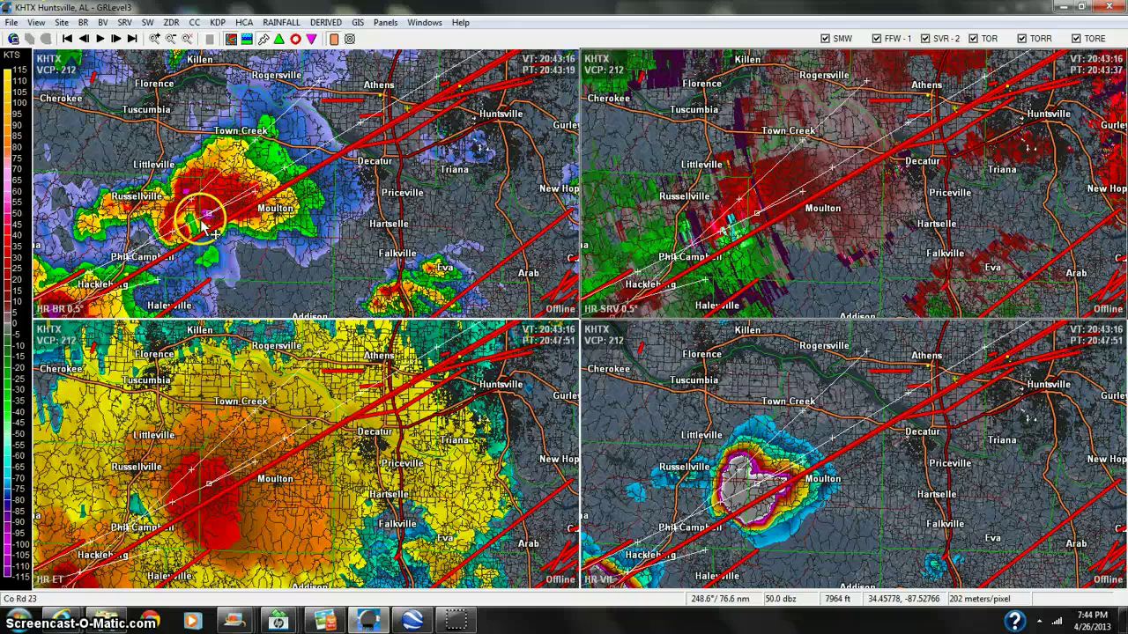
{"action": "left_click", "coordinate": [115, 39]}
{"action": "left_click", "coordinate": [116, 40]}
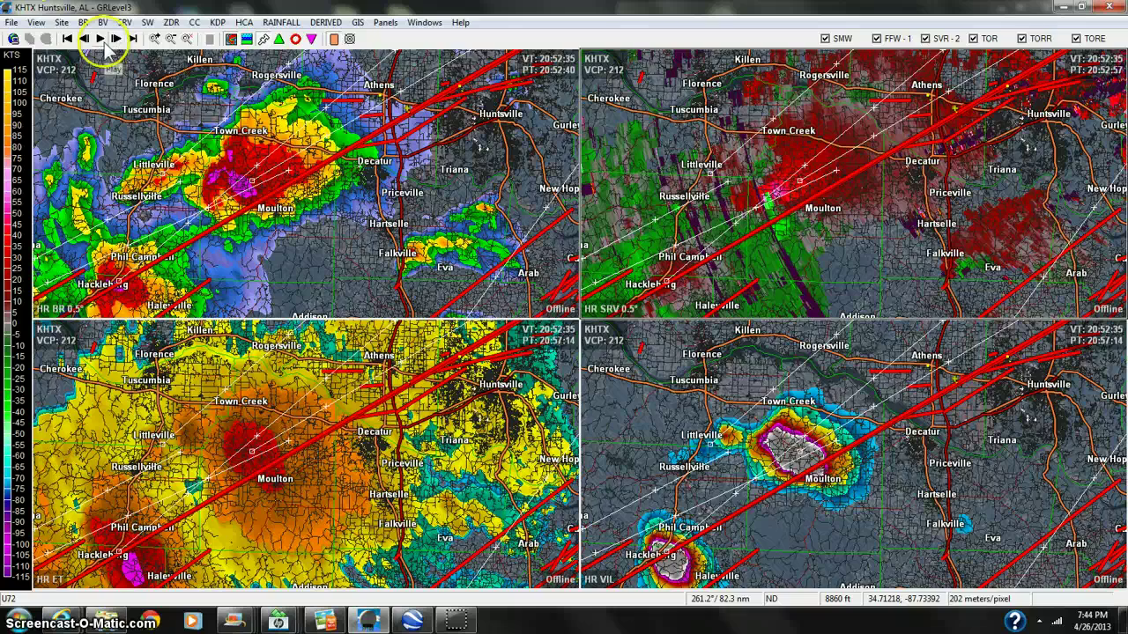
{"action": "left_click", "coordinate": [83, 39]}
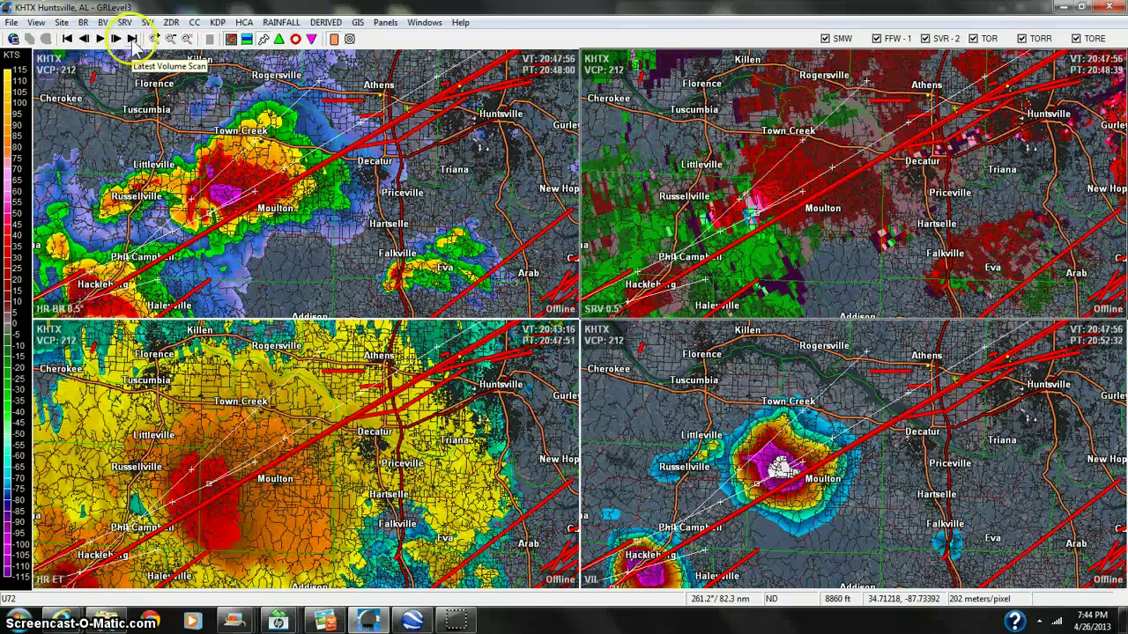
Advance the radar to the 21:11 scan, tracking the storm along the tornado track toward Decatur and Athens
{"action": "left_click", "coordinate": [117, 39]}
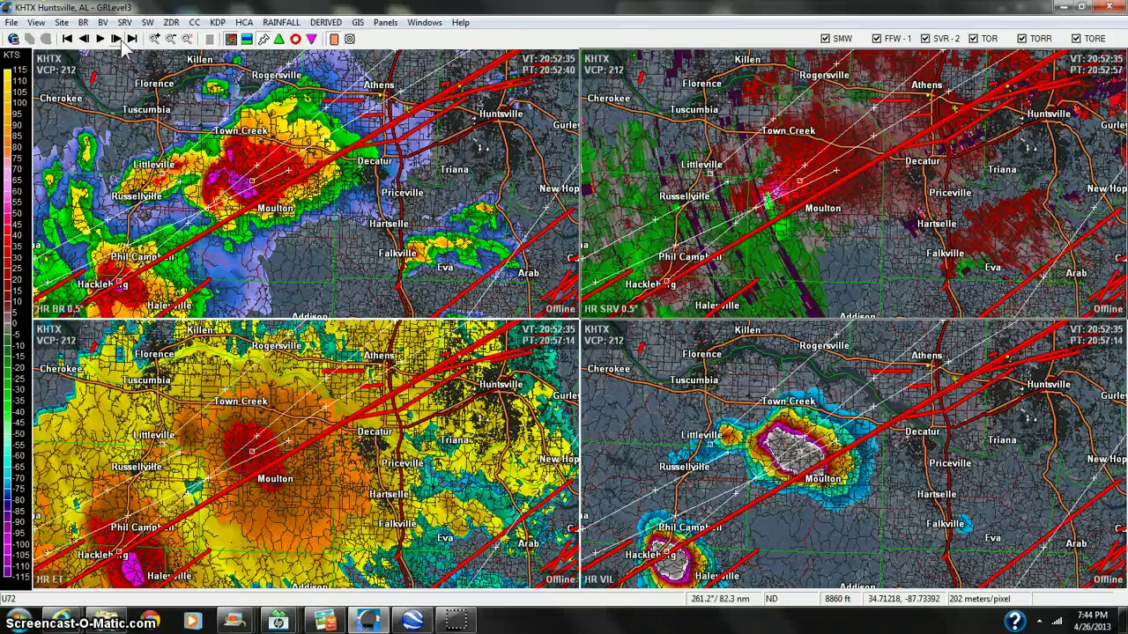
{"action": "left_click", "coordinate": [116, 40]}
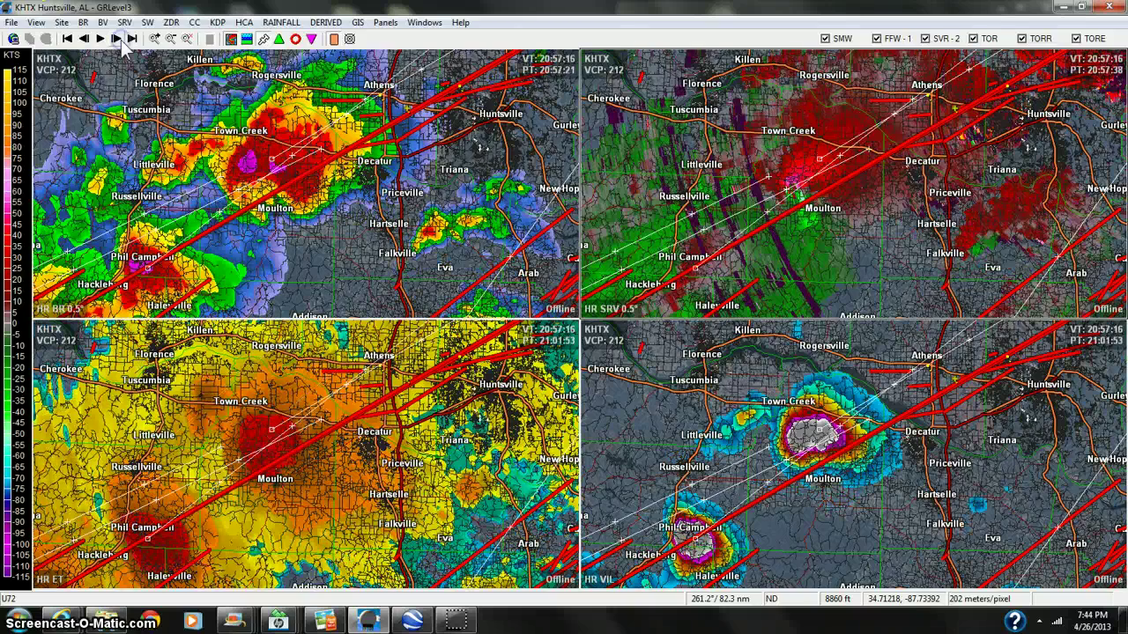
{"action": "left_click", "coordinate": [116, 40]}
{"action": "left_click", "coordinate": [116, 40]}
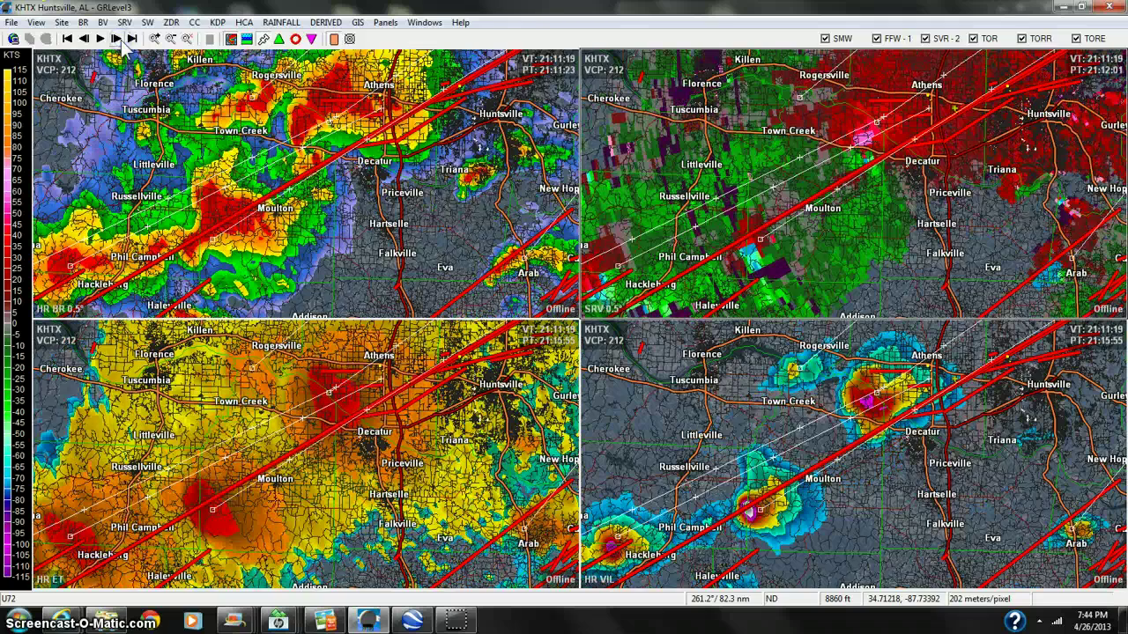
Recenter the map on the storm between Decatur and Athens and advance the radar to the 21:20 scan
{"action": "left_click", "coordinate": [298, 144]}
{"action": "left_click_drag", "start_coordinate": [367, 157], "coordinate": [293, 221]}
{"action": "left_click", "coordinate": [157, 109]}
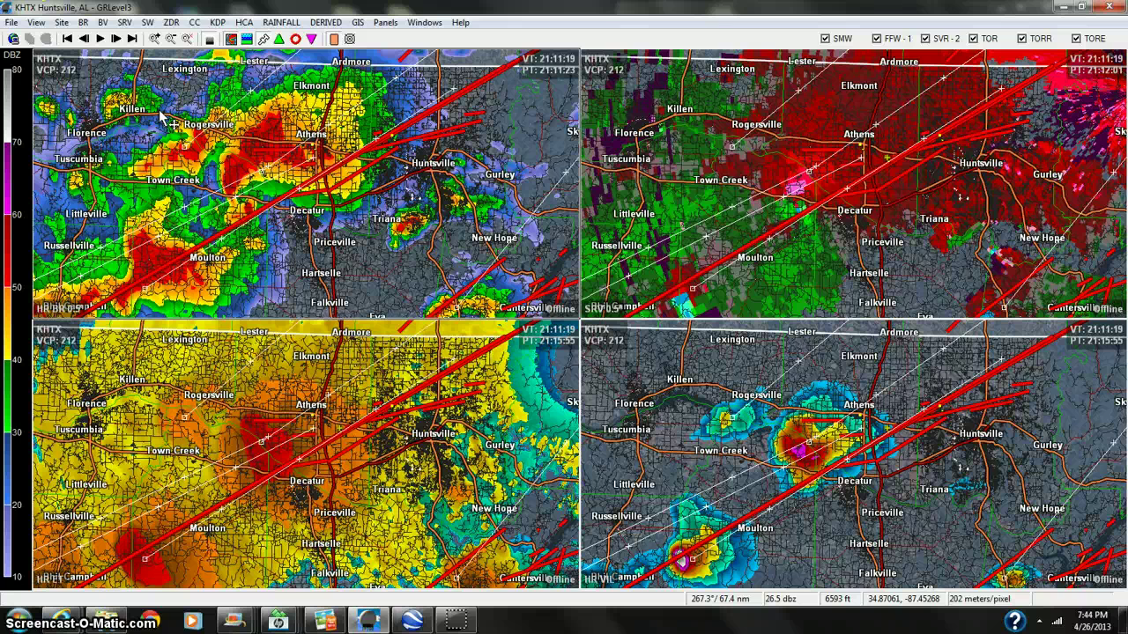
{"action": "left_click", "coordinate": [116, 40]}
{"action": "left_click", "coordinate": [116, 41]}
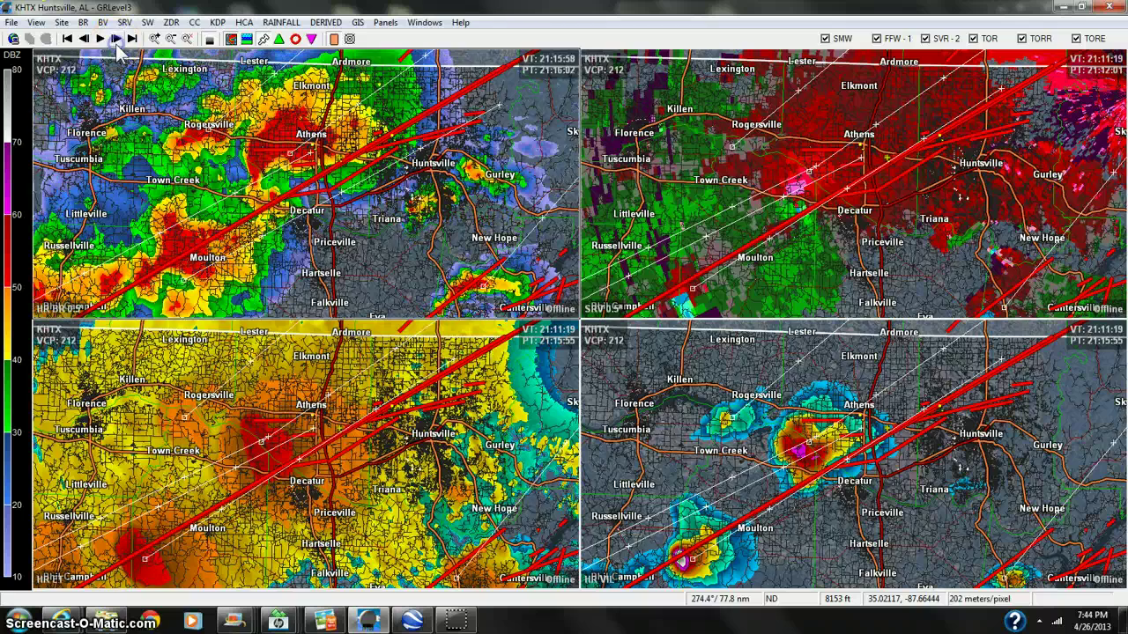
{"action": "left_click", "coordinate": [116, 41]}
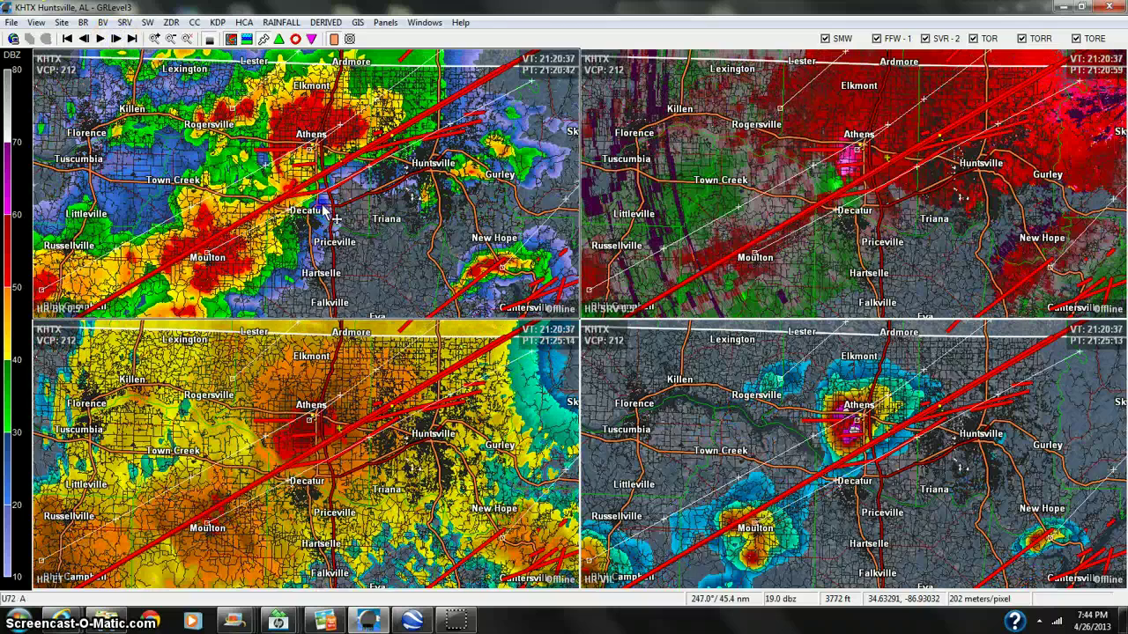
Read the long tornado track's details east of Athens and advance the radar to the 21:34 scan
{"action": "left_click_drag", "start_coordinate": [330, 213], "coordinate": [280, 231]}
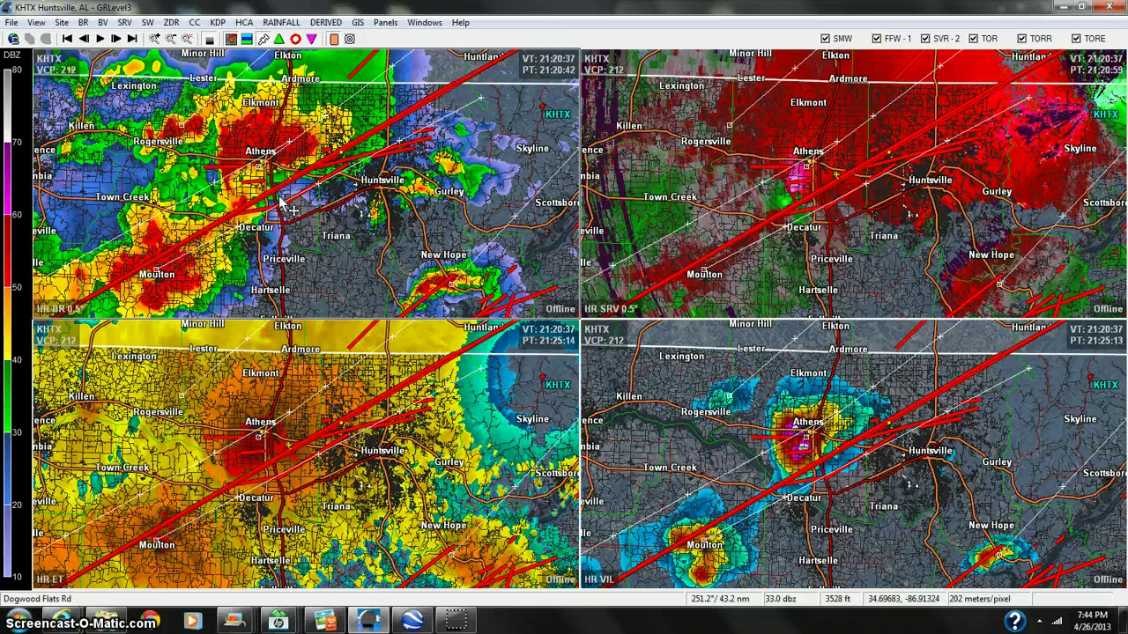
{"action": "left_click", "coordinate": [303, 176]}
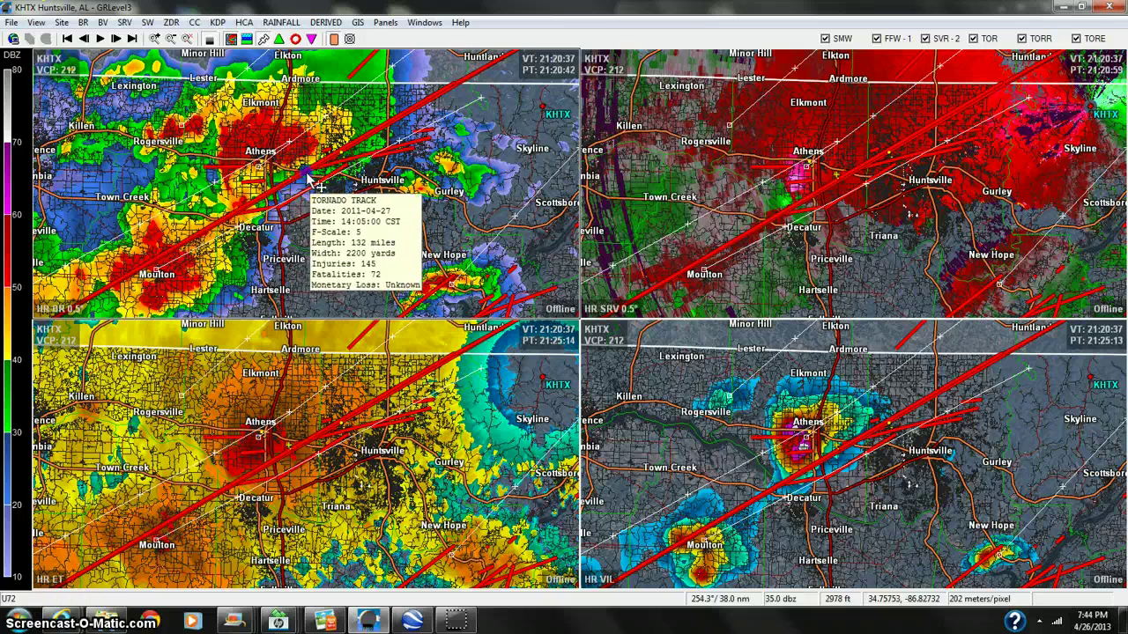
{"action": "left_click_drag", "start_coordinate": [308, 180], "coordinate": [269, 194]}
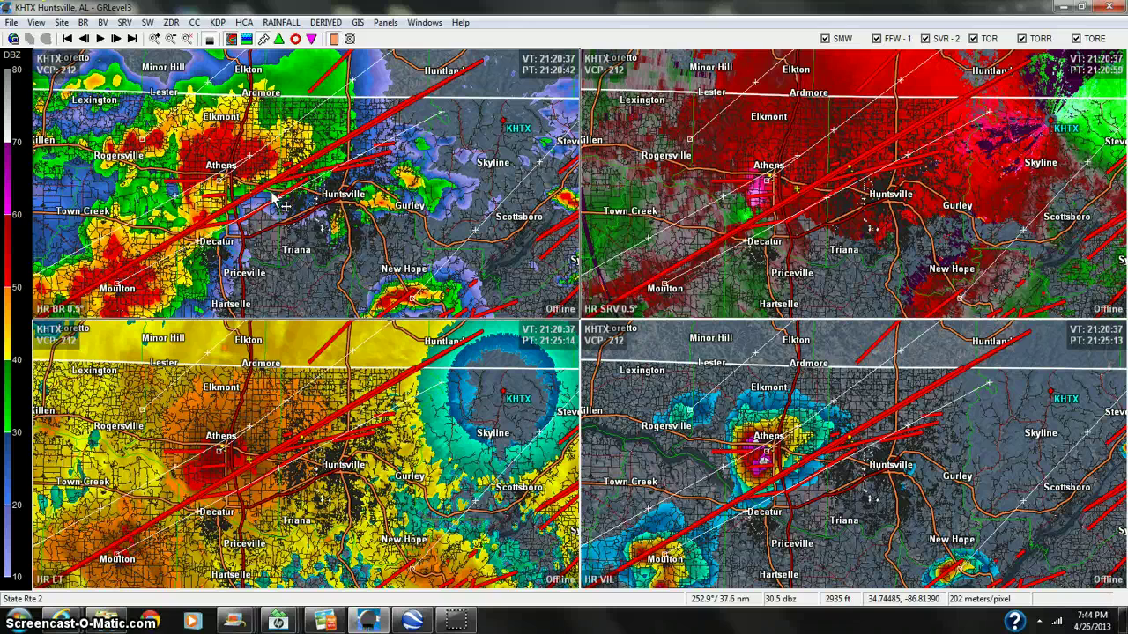
{"action": "left_click", "coordinate": [115, 42]}
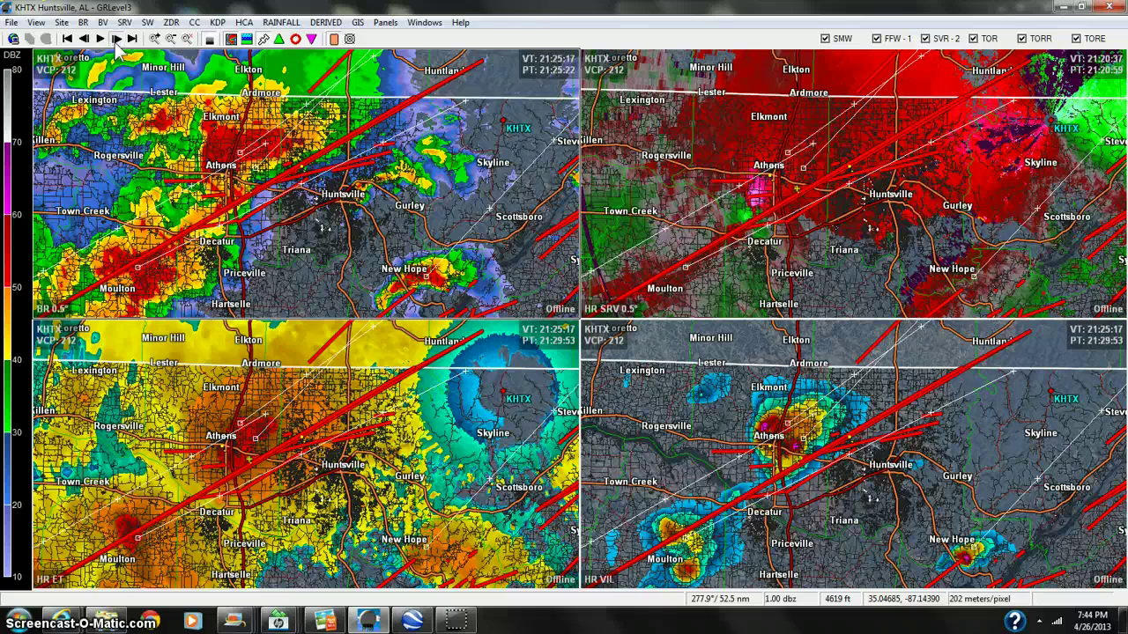
{"action": "left_click", "coordinate": [115, 39]}
{"action": "left_click", "coordinate": [115, 39]}
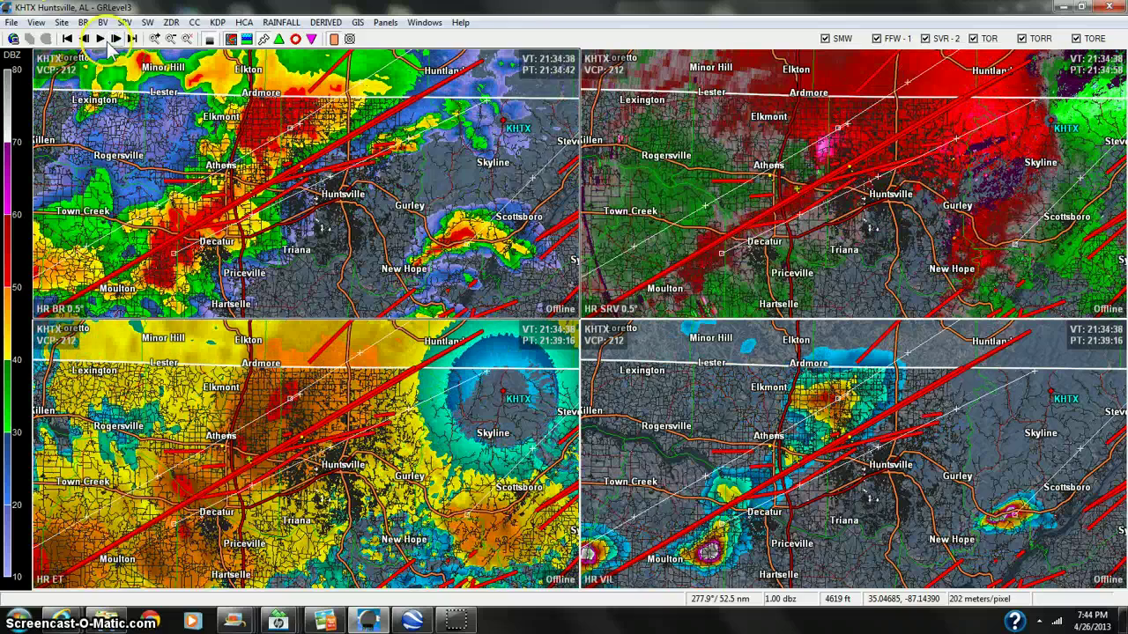
Compare the 21:29 and 21:20 scans around Athens and Huntsville, ending on the 21:29 scan
{"action": "left_click", "coordinate": [84, 39]}
{"action": "mouse_move", "coordinate": [727, 233]}
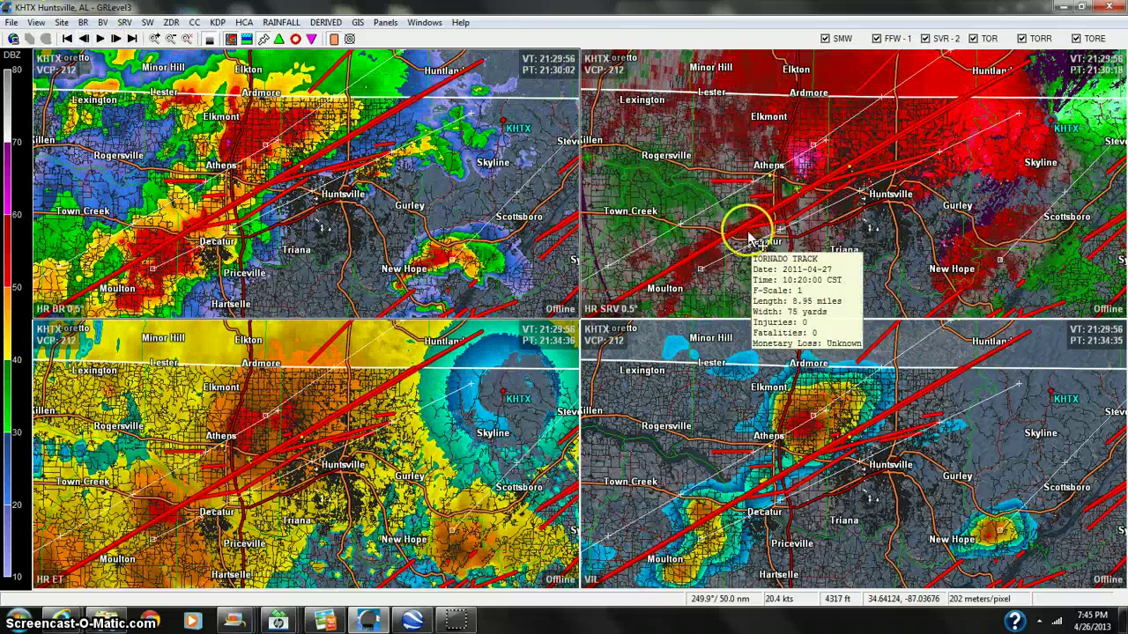
{"action": "left_click_drag", "start_coordinate": [903, 145], "coordinate": [811, 171]}
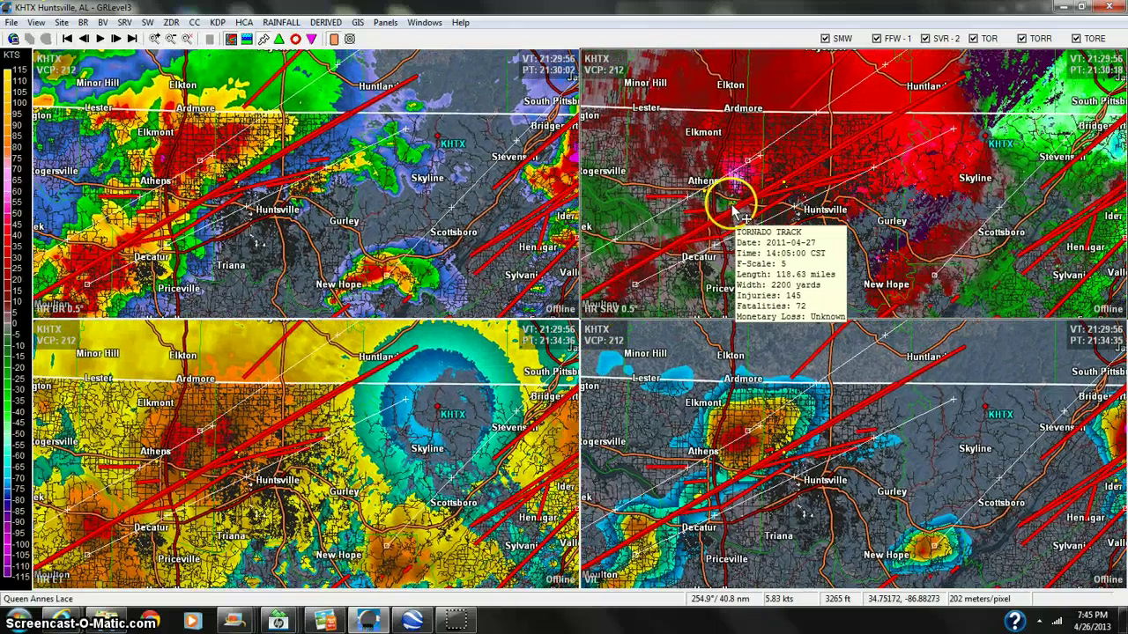
{"action": "left_click", "coordinate": [84, 38]}
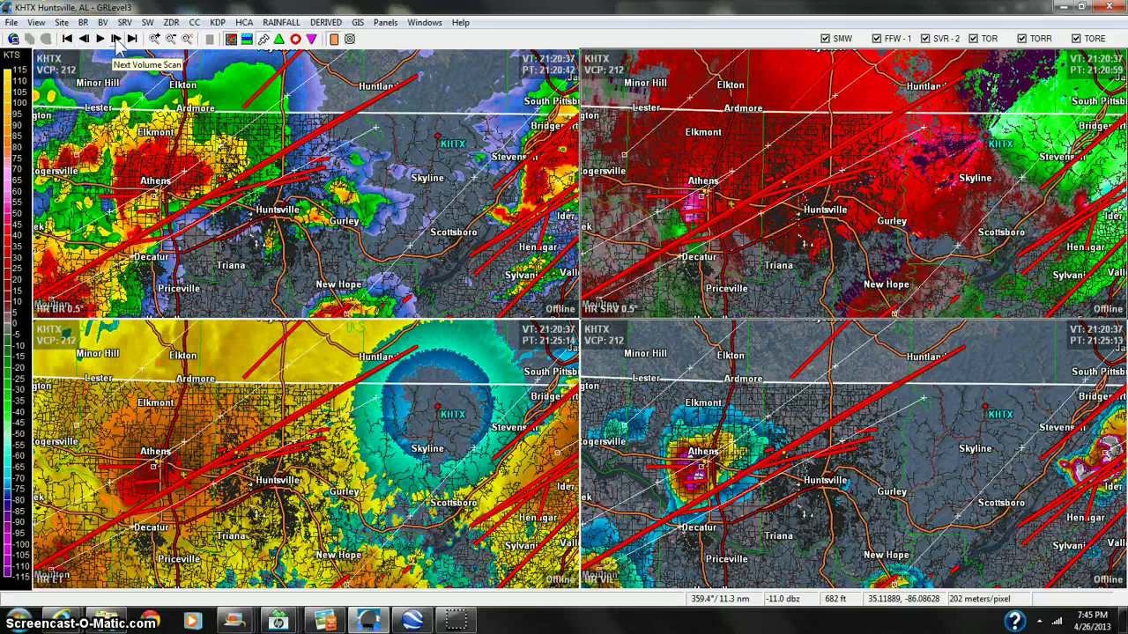
{"action": "left_click", "coordinate": [117, 40]}
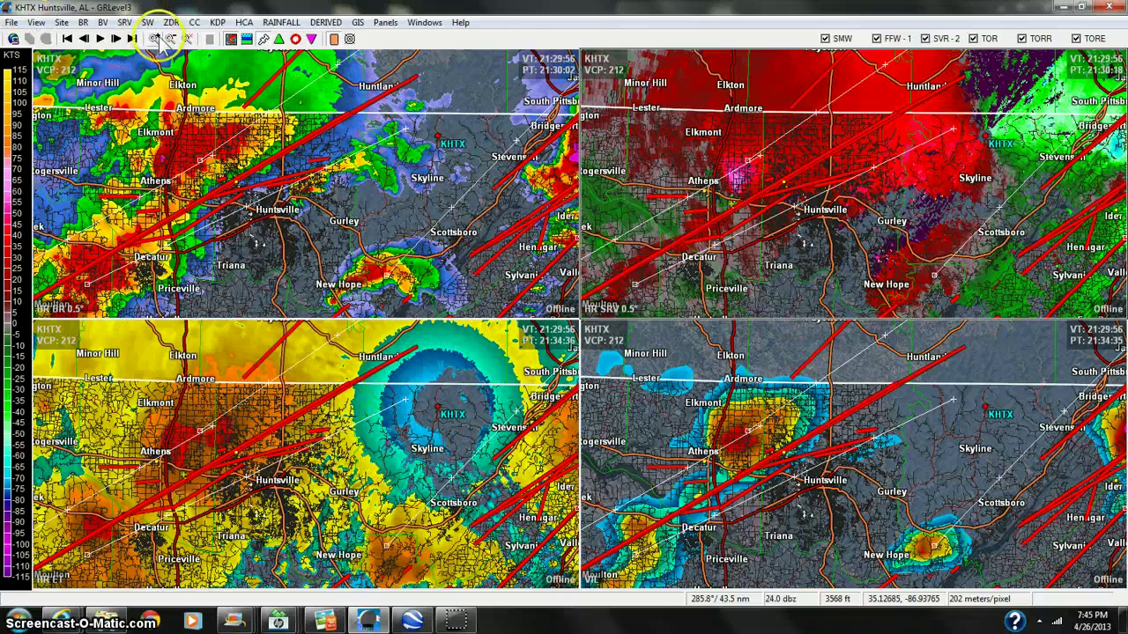
Examine the 21:29 storm and tornado tracks up close between Huntsville, Harvest and Athens
{"action": "left_click", "coordinate": [155, 40]}
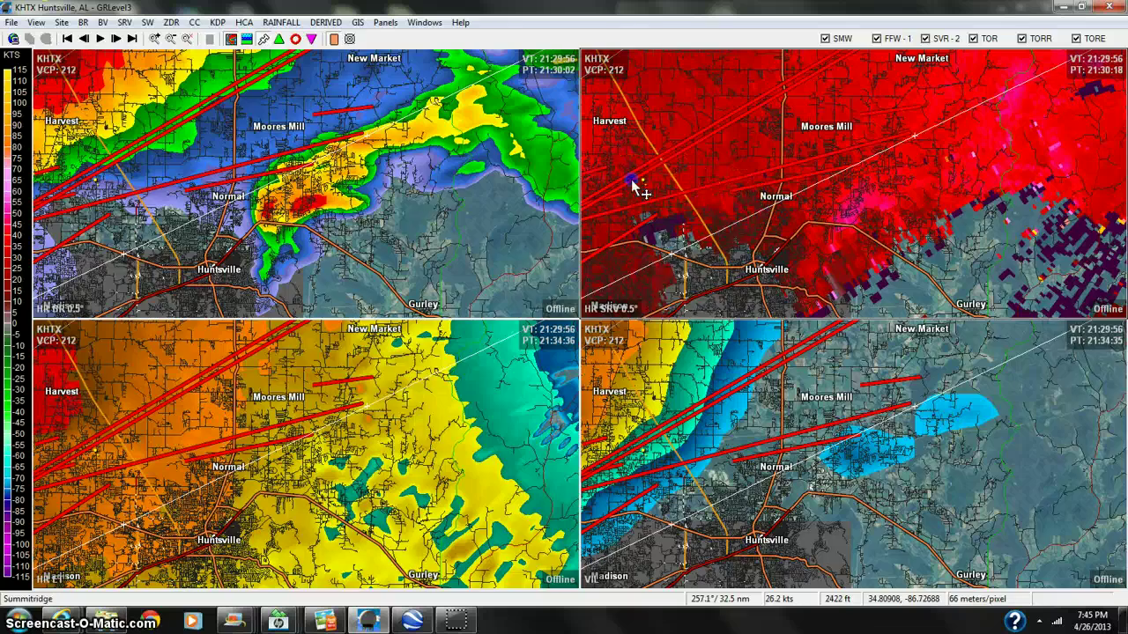
{"action": "left_click_drag", "start_coordinate": [637, 181], "coordinate": [916, 167]}
{"action": "left_click_drag", "start_coordinate": [768, 219], "coordinate": [769, 197]}
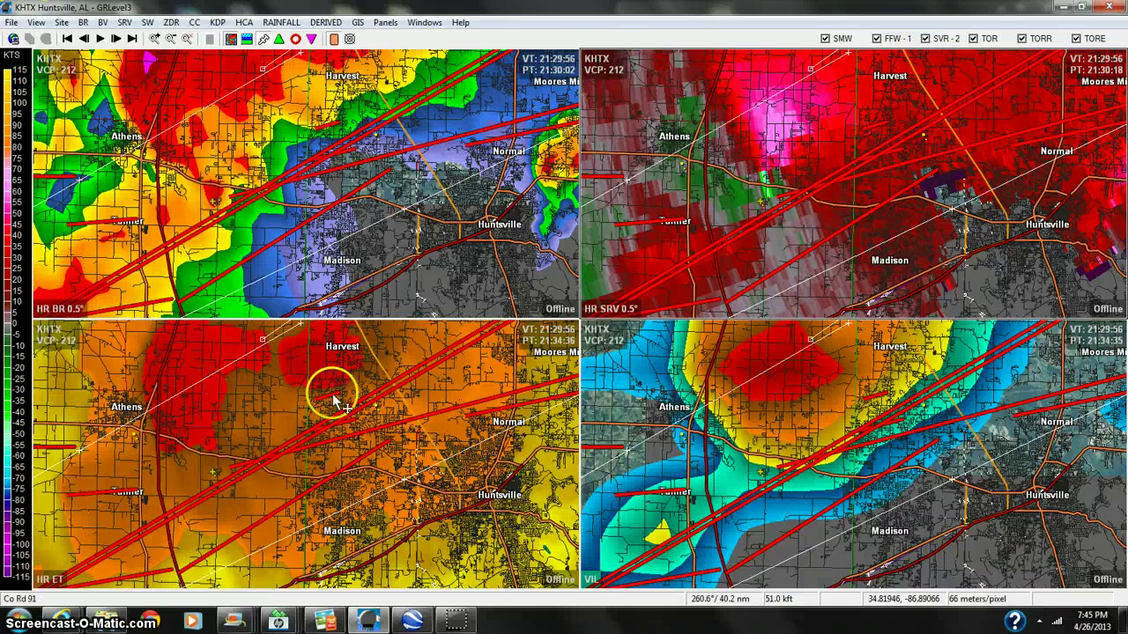
Widen the view to the Tennessee border and read the details of the long tornado track north of Madison
{"action": "left_click", "coordinate": [171, 38]}
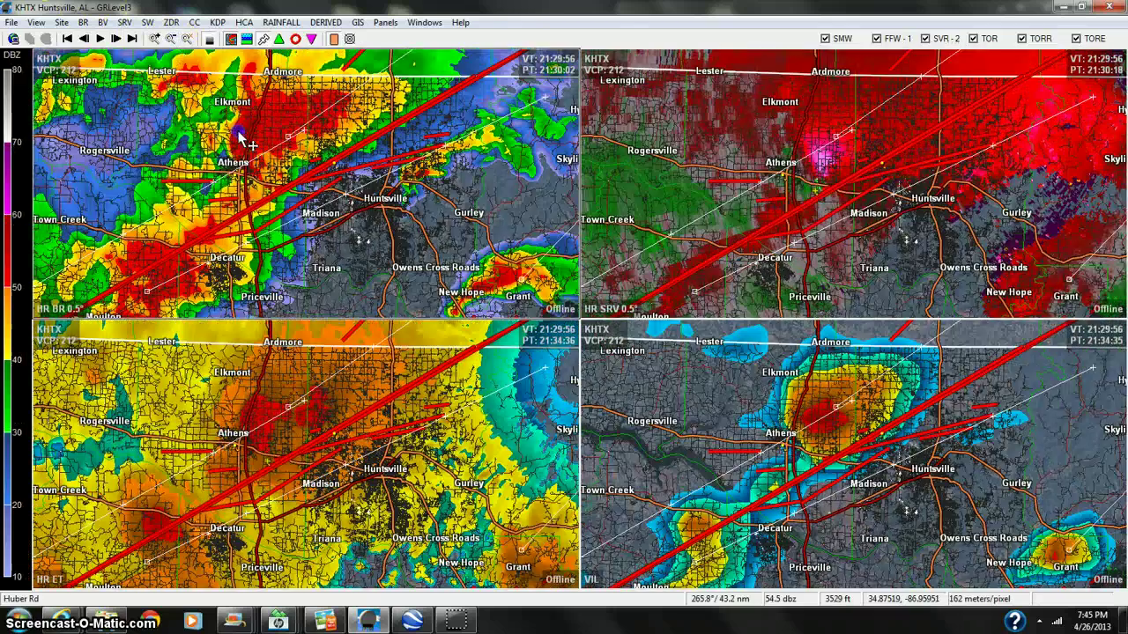
{"action": "left_click_drag", "start_coordinate": [383, 121], "coordinate": [308, 180]}
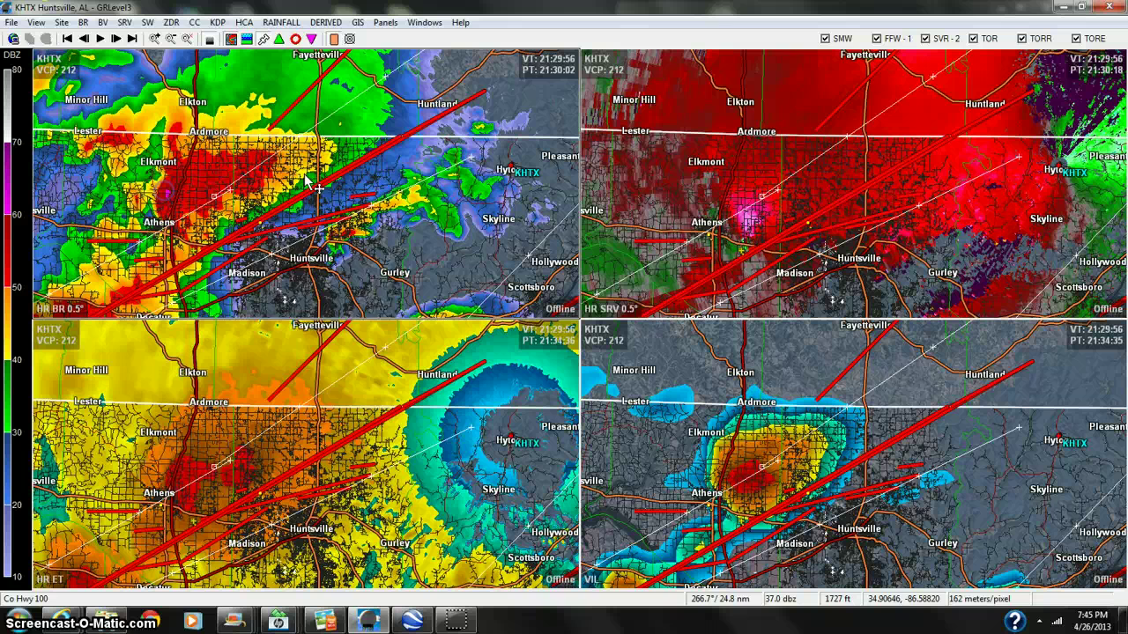
{"action": "left_click", "coordinate": [271, 212]}
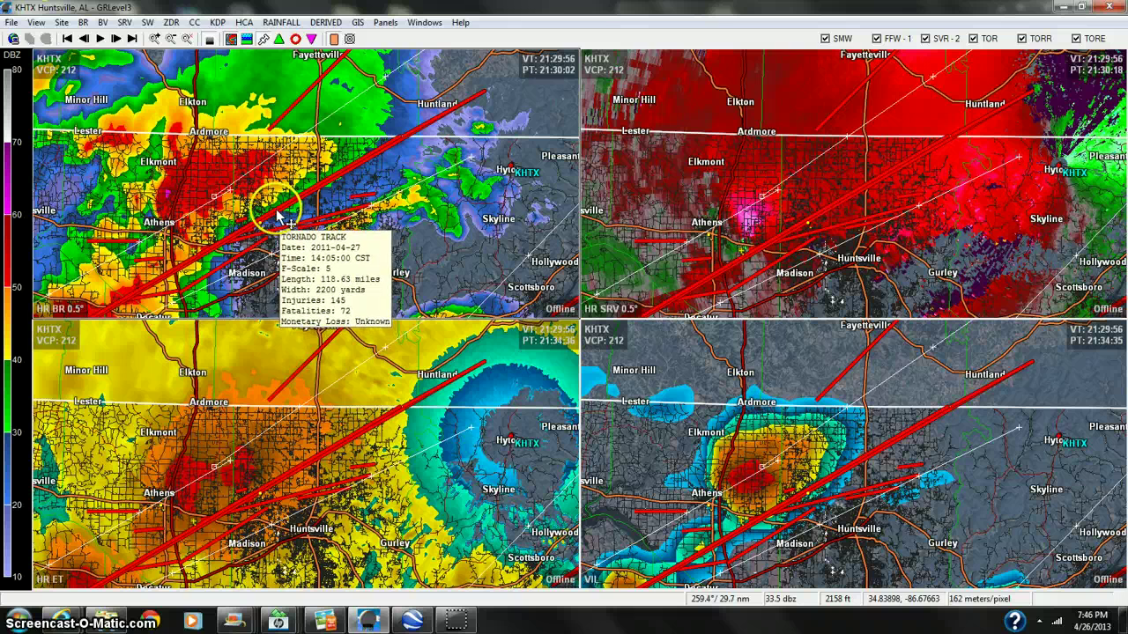
Replay the radar loop over a wider area around Athens and Huntsville and pause it at the 22:07 scan
{"action": "left_click", "coordinate": [104, 41]}
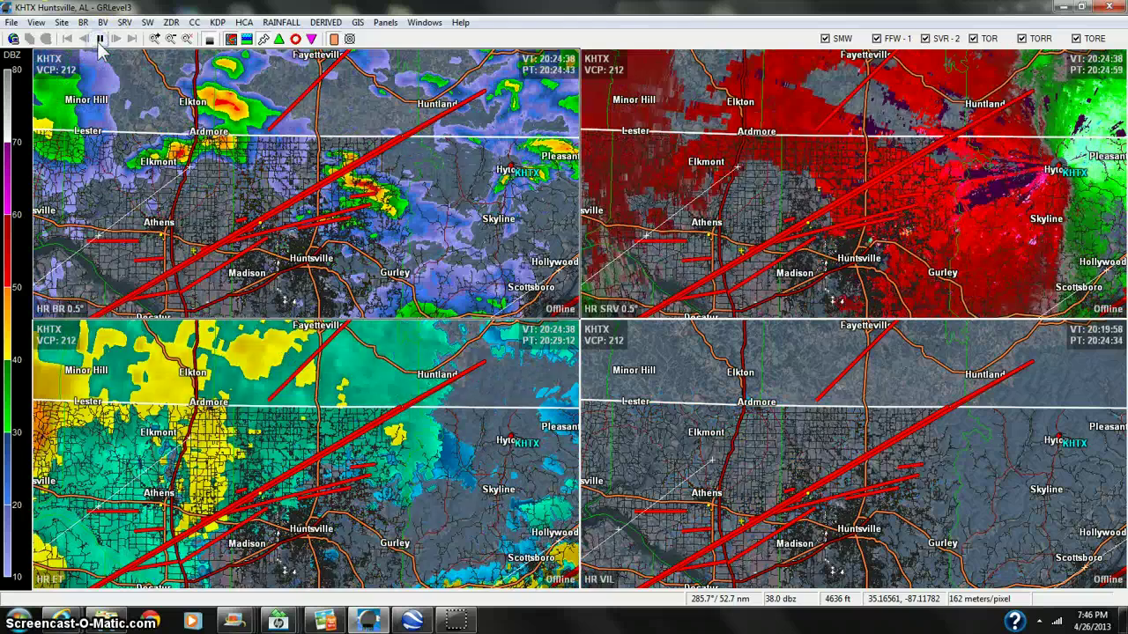
{"action": "left_click", "coordinate": [172, 46]}
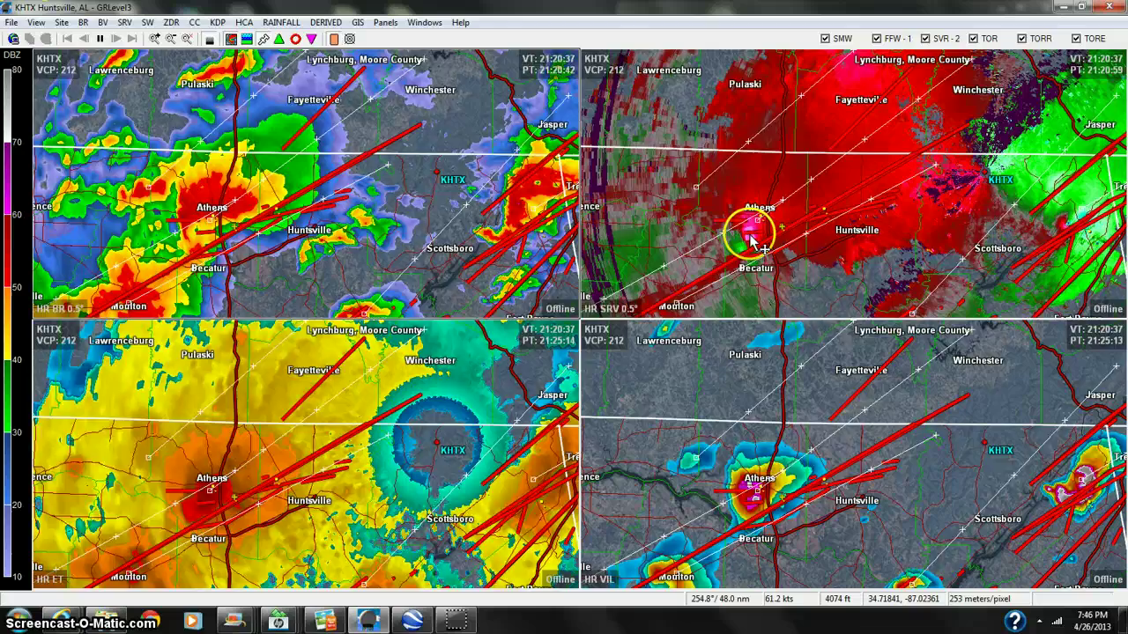
{"action": "mouse_move", "coordinate": [758, 220]}
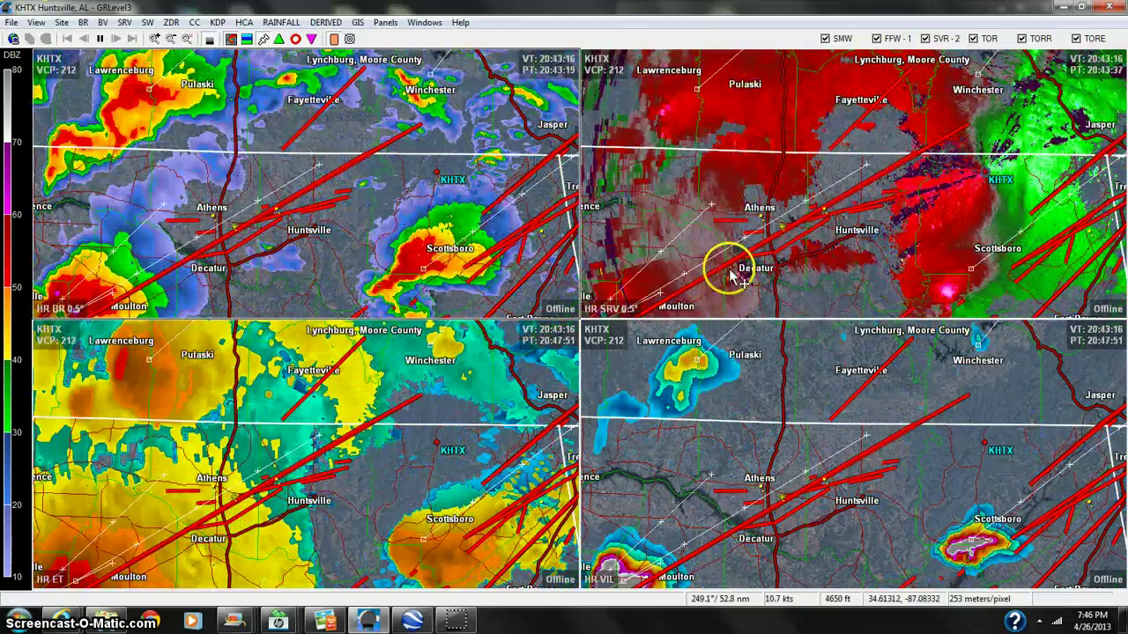
{"action": "mouse_move", "coordinate": [790, 231]}
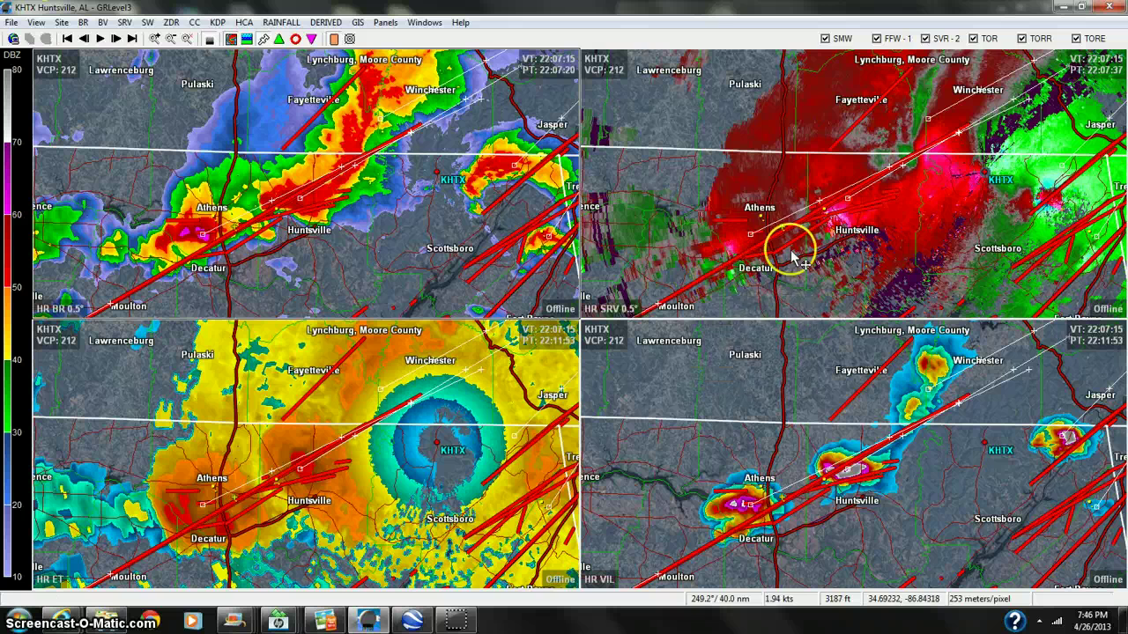
{"action": "mouse_move", "coordinate": [414, 128]}
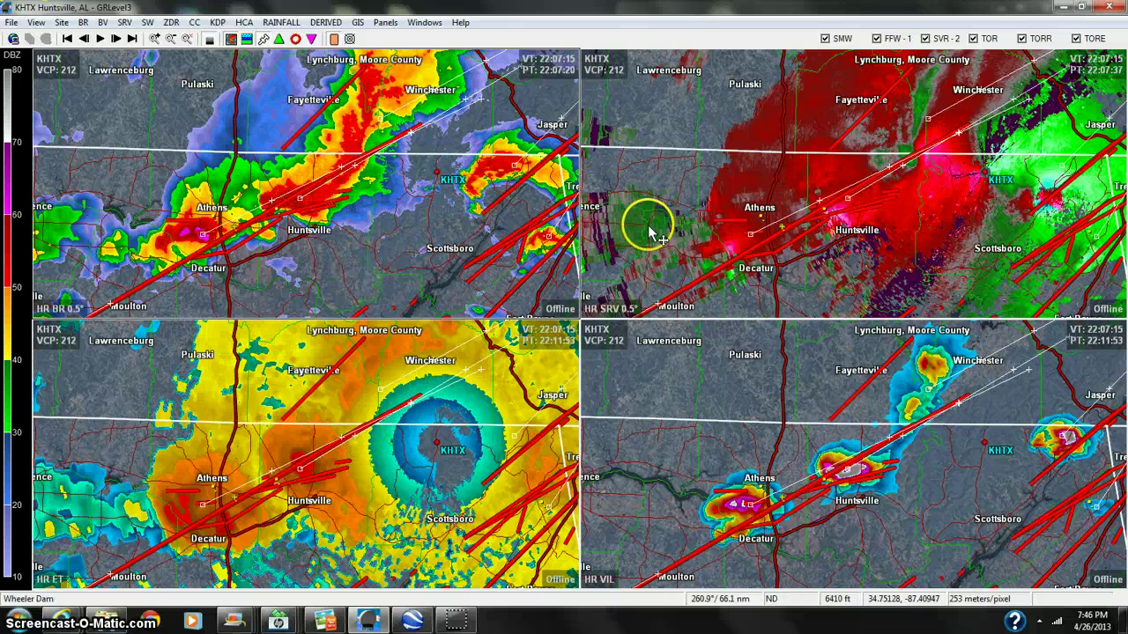
Examine the Athens and Huntsville storms closer on the 22:07 scan and move on to the next scan
{"action": "left_click", "coordinate": [153, 38]}
{"action": "left_click_drag", "start_coordinate": [703, 228], "coordinate": [723, 193]}
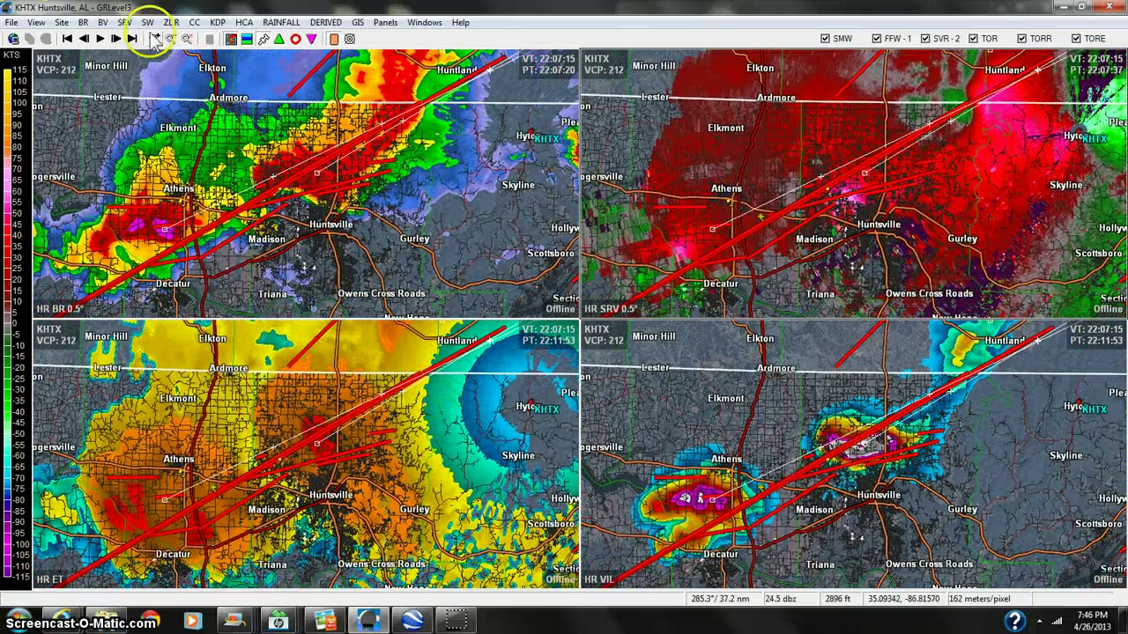
{"action": "left_click", "coordinate": [116, 39]}
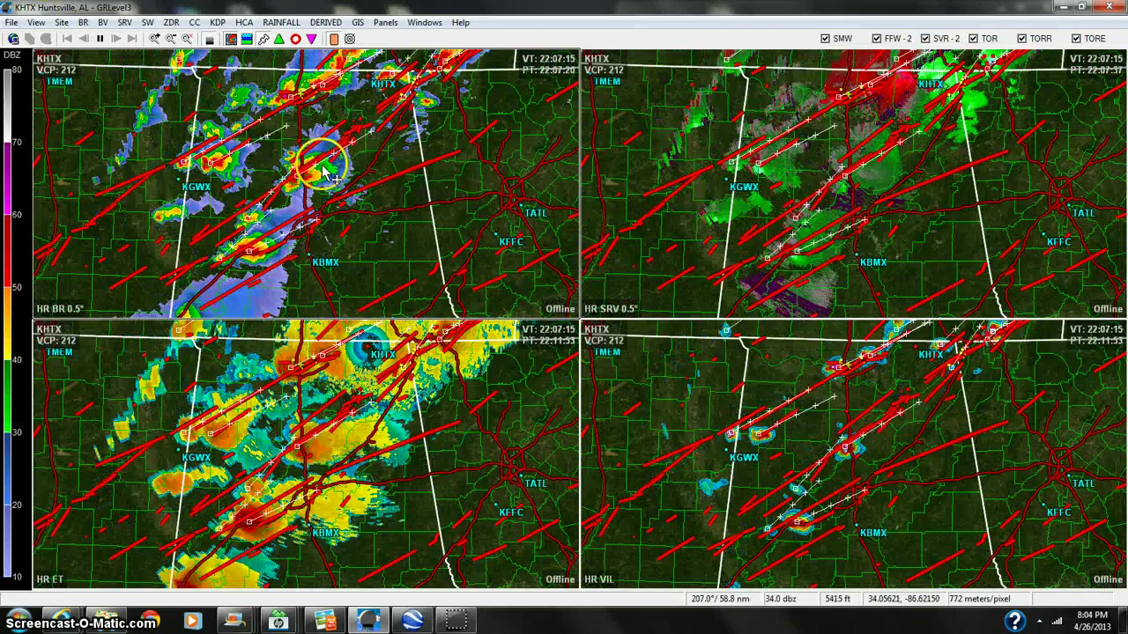
Inspect the tornado tracks across northern Alabama against the regional radar loop, from the KHTX area to north of KBMX
{"action": "mouse_move", "coordinate": [324, 164]}
{"action": "mouse_move", "coordinate": [272, 119]}
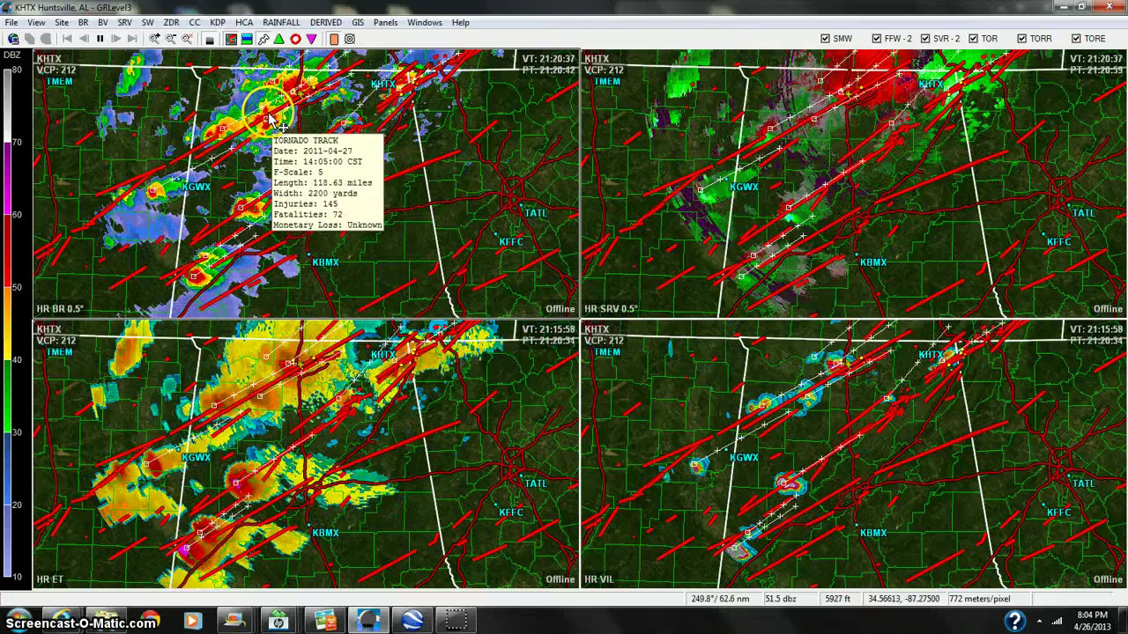
{"action": "mouse_move", "coordinate": [333, 144]}
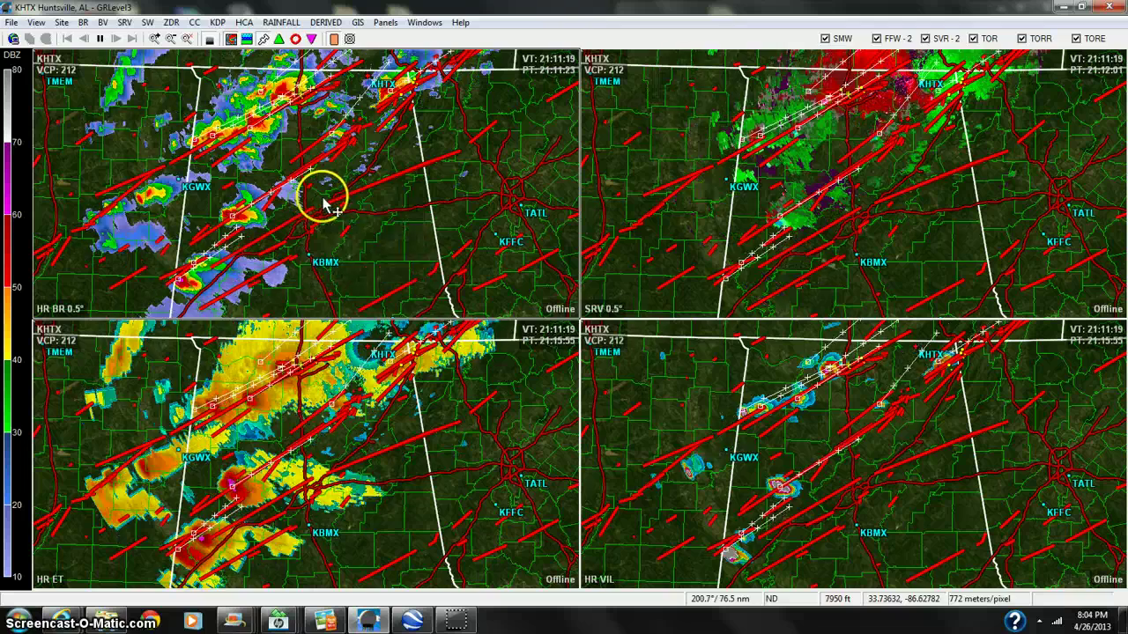
{"action": "mouse_move", "coordinate": [334, 201]}
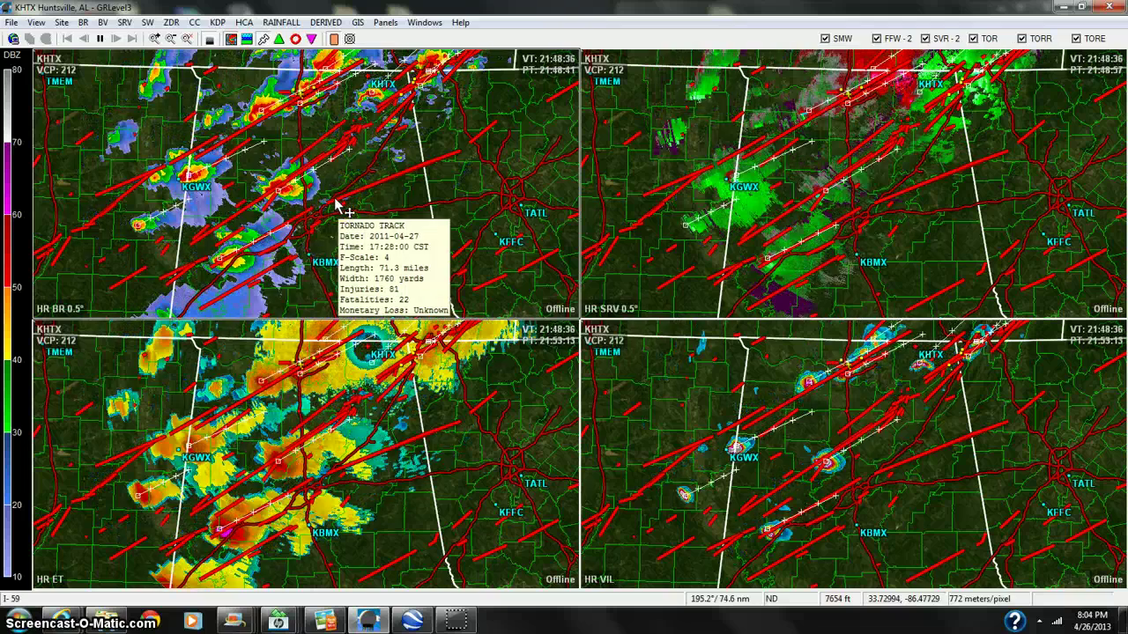
{"action": "left_click", "coordinate": [311, 209]}
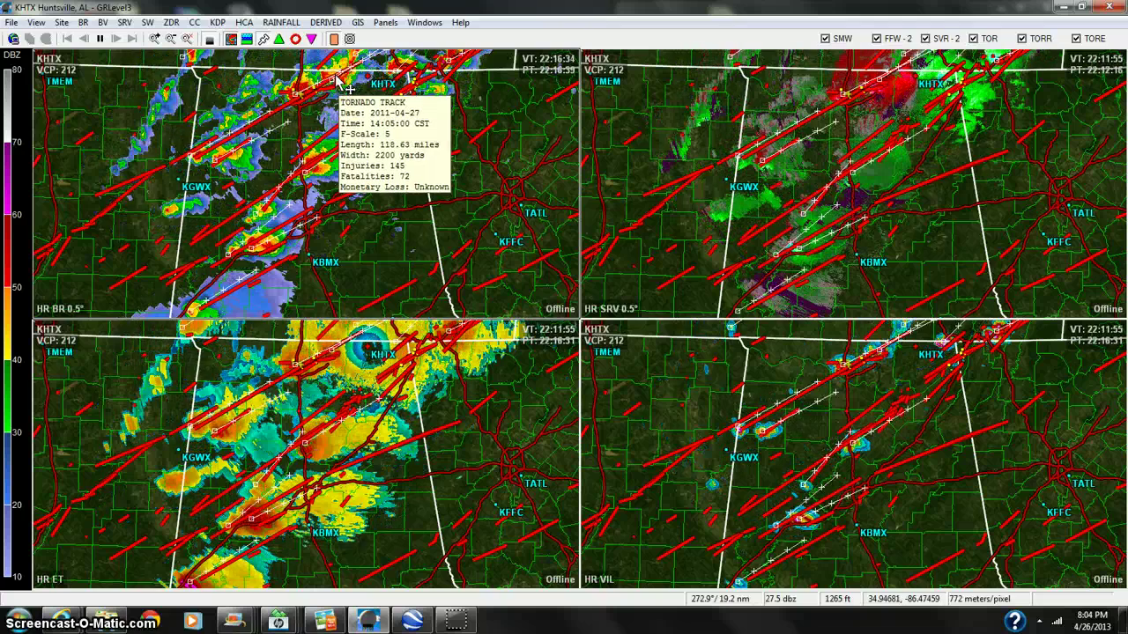
Shift the regional view northward, inspect the tornado tracks south of KHTX, and pause the radar loop at 21:15
{"action": "left_click", "coordinate": [311, 39]}
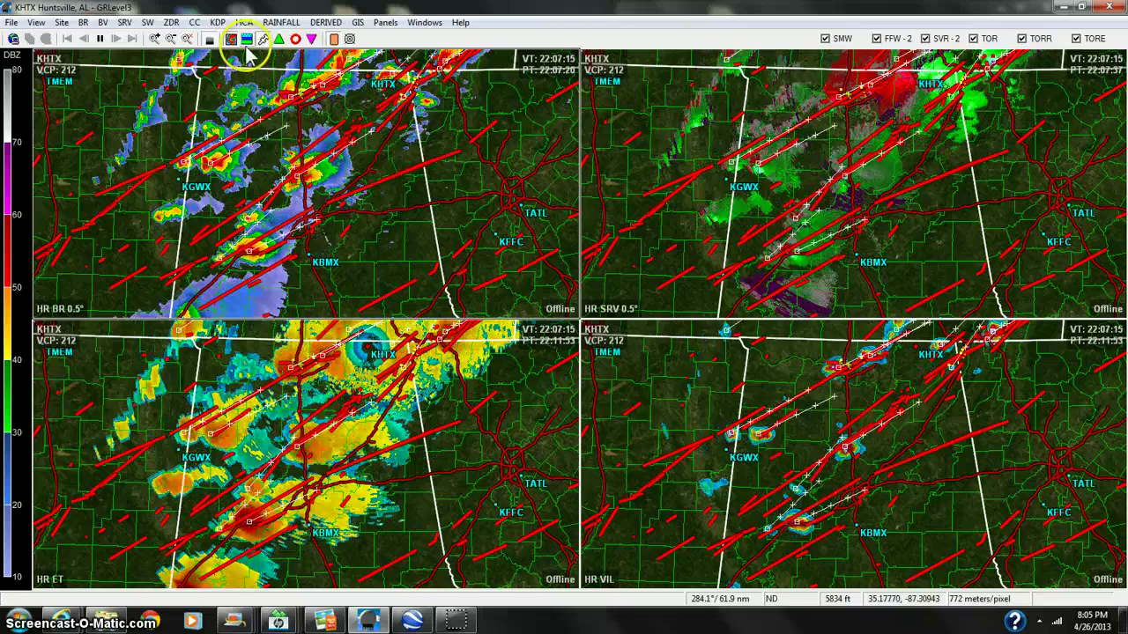
{"action": "left_click_drag", "start_coordinate": [337, 106], "coordinate": [308, 141]}
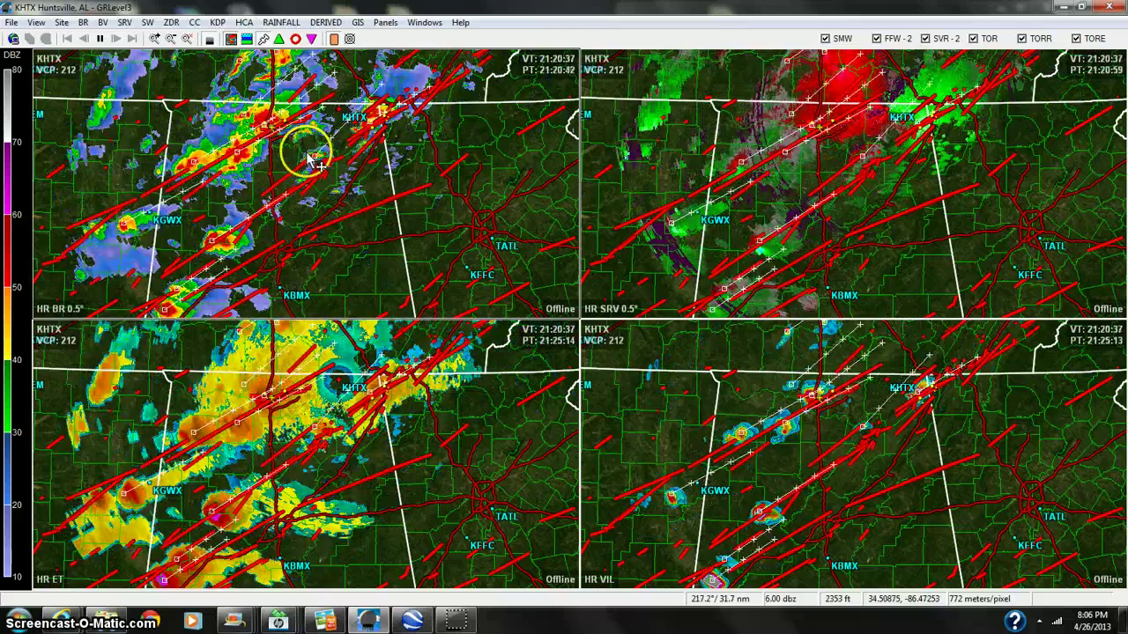
{"action": "mouse_move", "coordinate": [306, 165]}
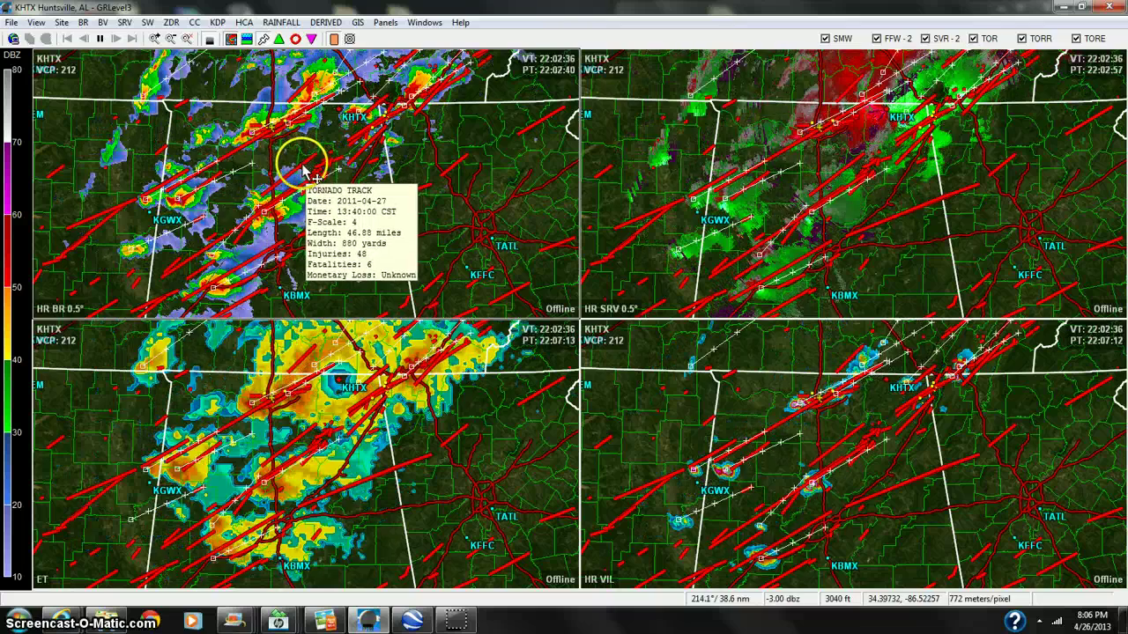
{"action": "left_click", "coordinate": [296, 183]}
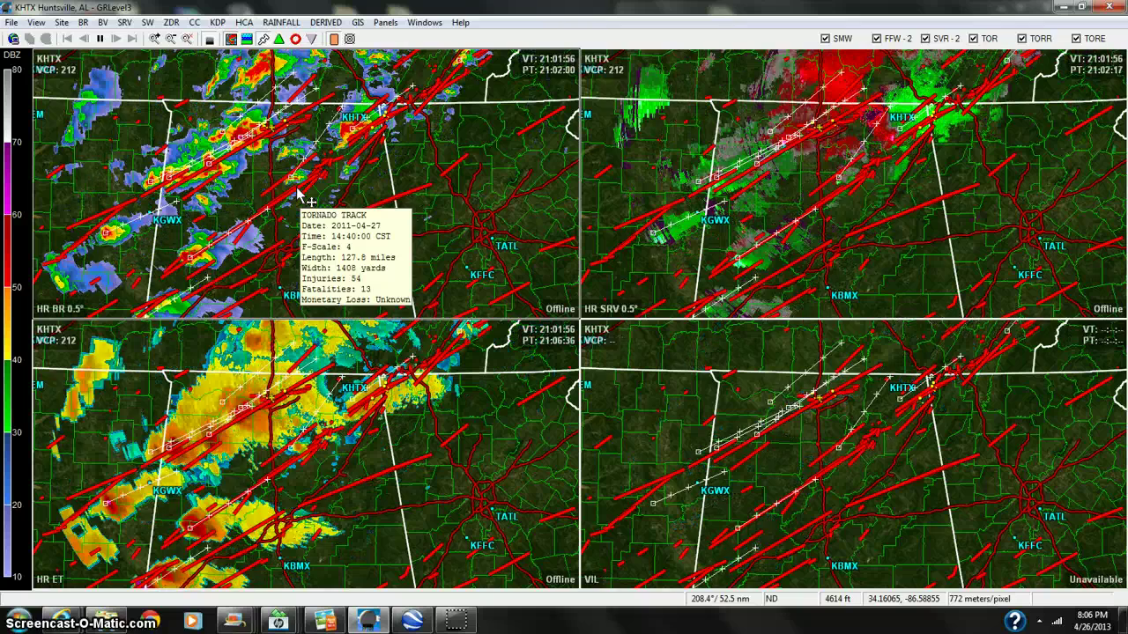
{"action": "left_click", "coordinate": [101, 41]}
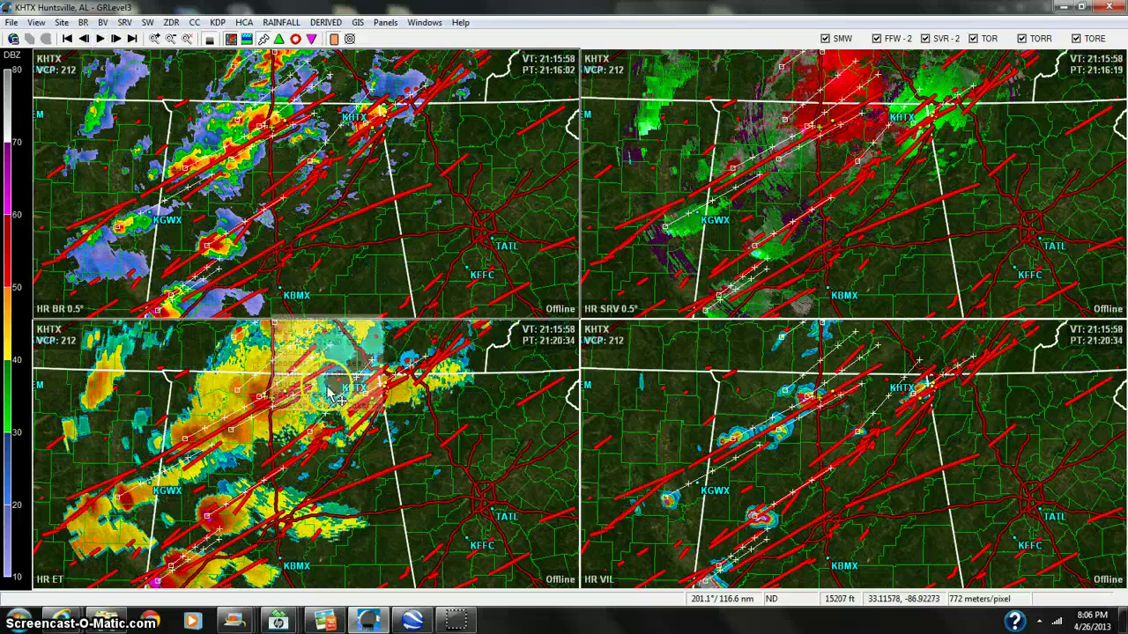